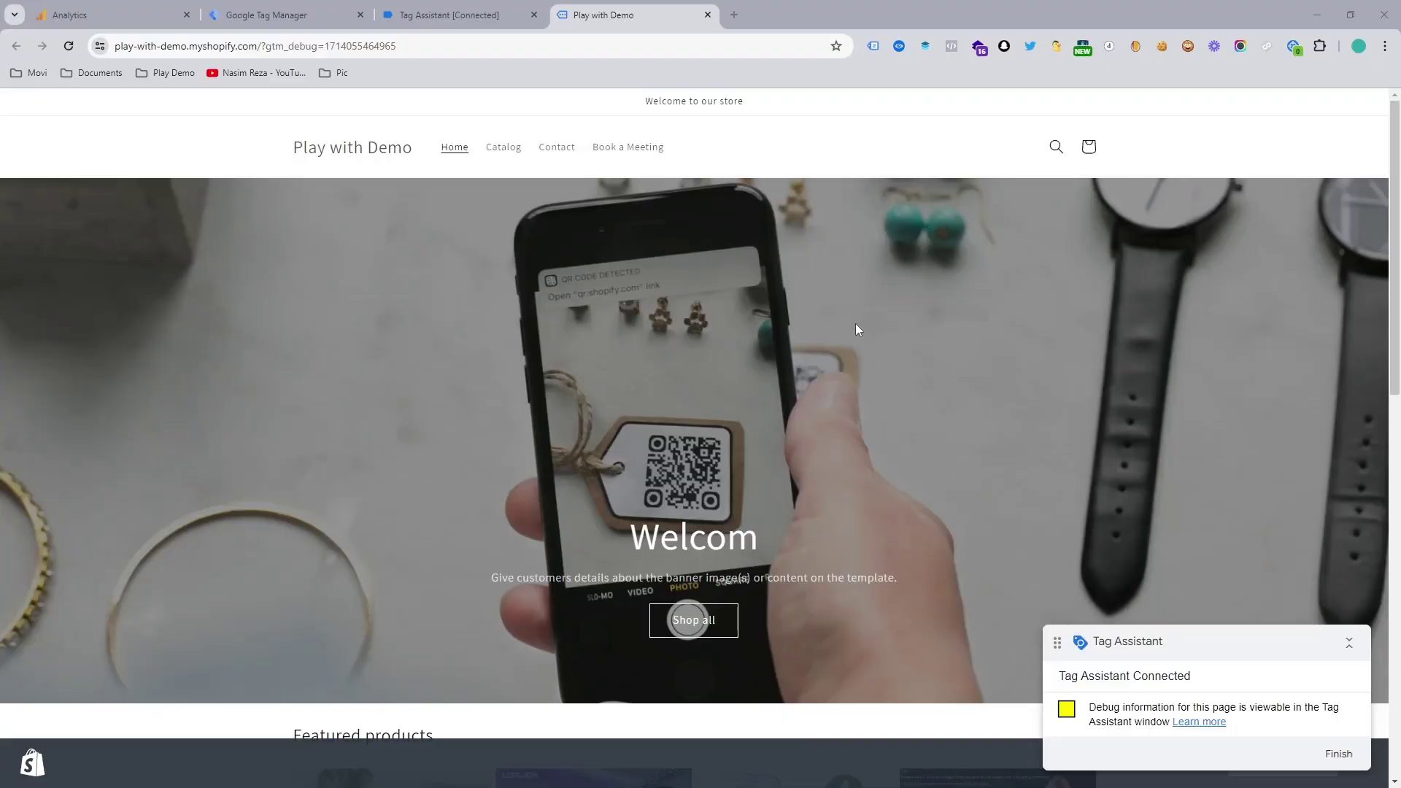
Scroll the Play with Demo home page down to the Featured products grid.
{"action": "scroll", "coordinate": [855, 329], "scroll_direction": "down", "scroll_amount": 8}
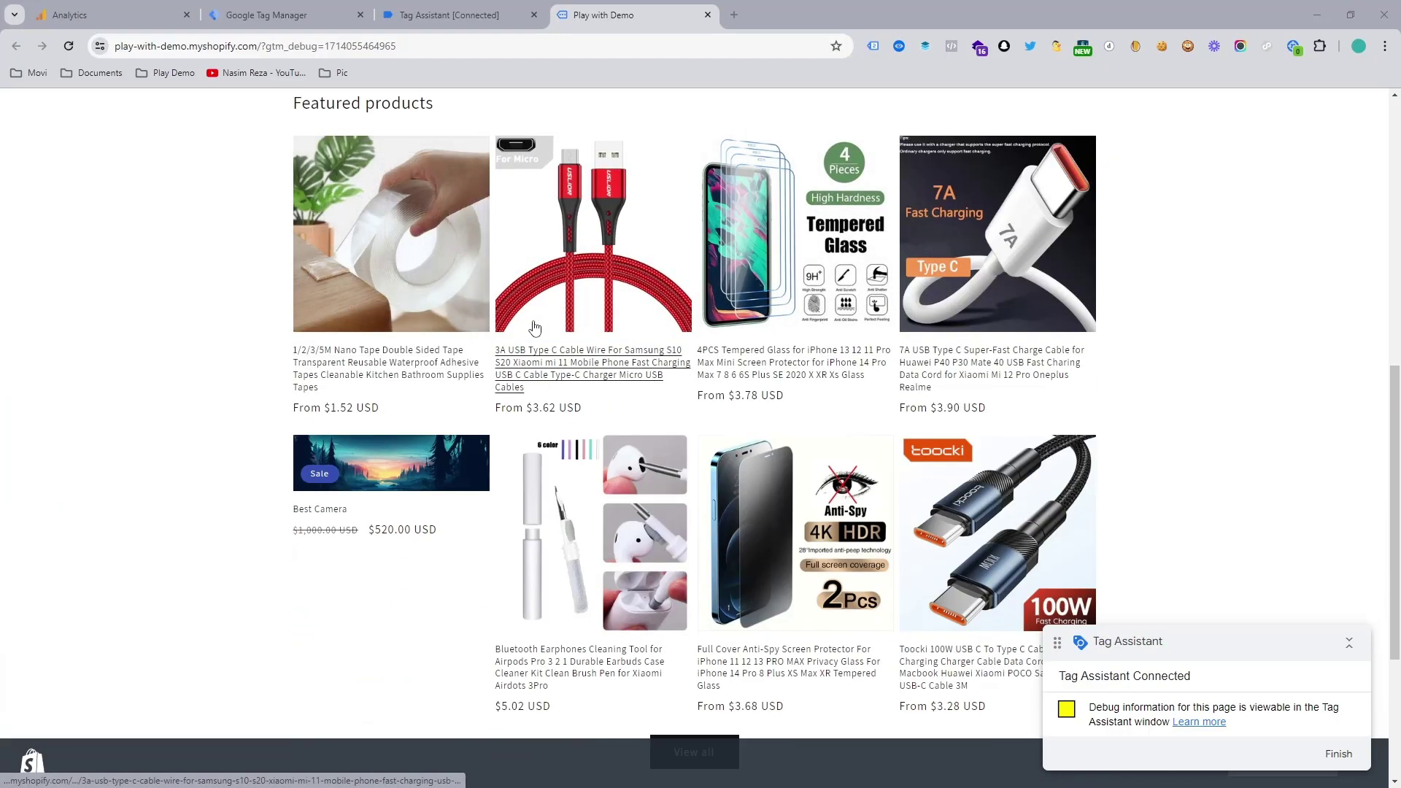
Copy the Measurement ID from the demo test web stream's details in Analytics.
{"action": "left_click", "coordinate": [79, 5]}
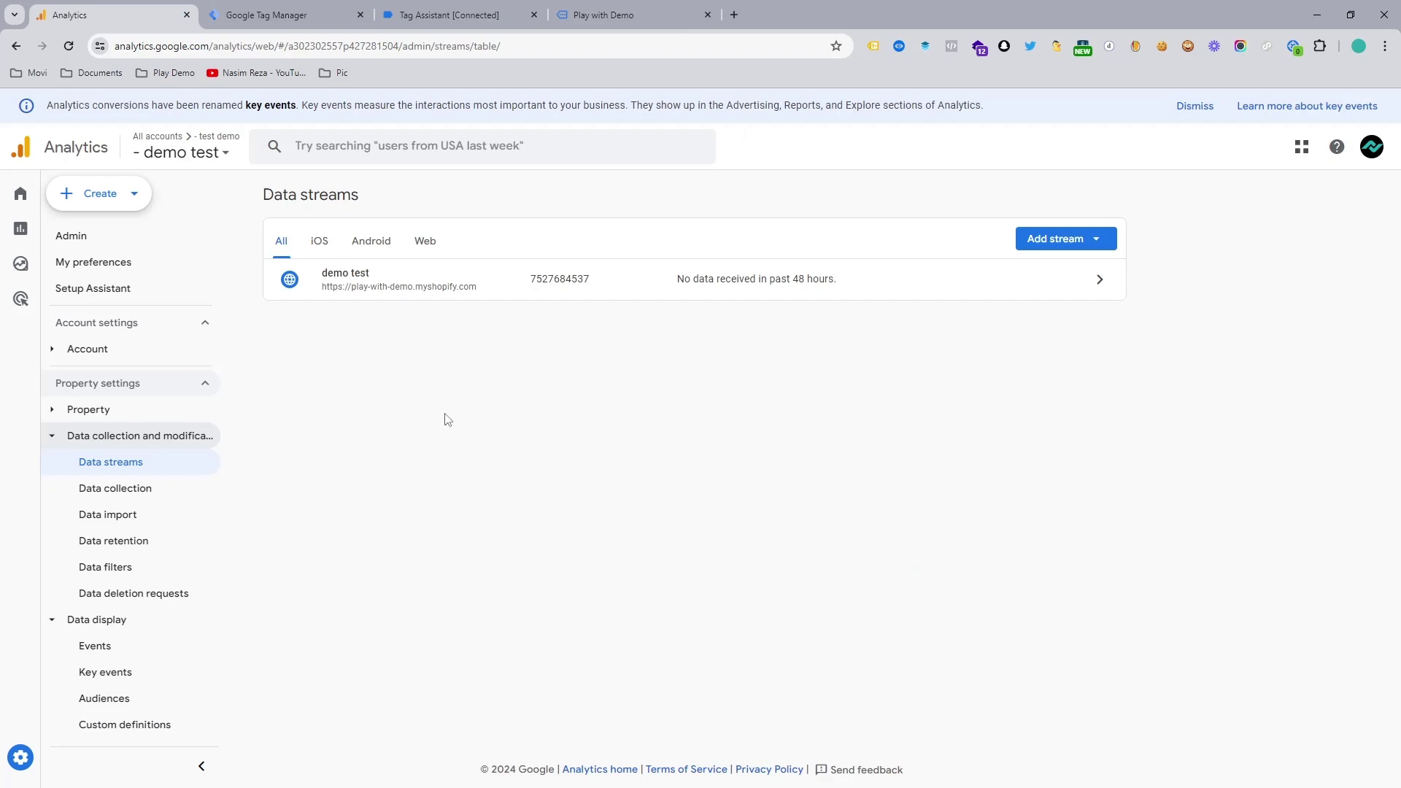
{"action": "left_click", "coordinate": [622, 6]}
{"action": "left_click", "coordinate": [261, 5]}
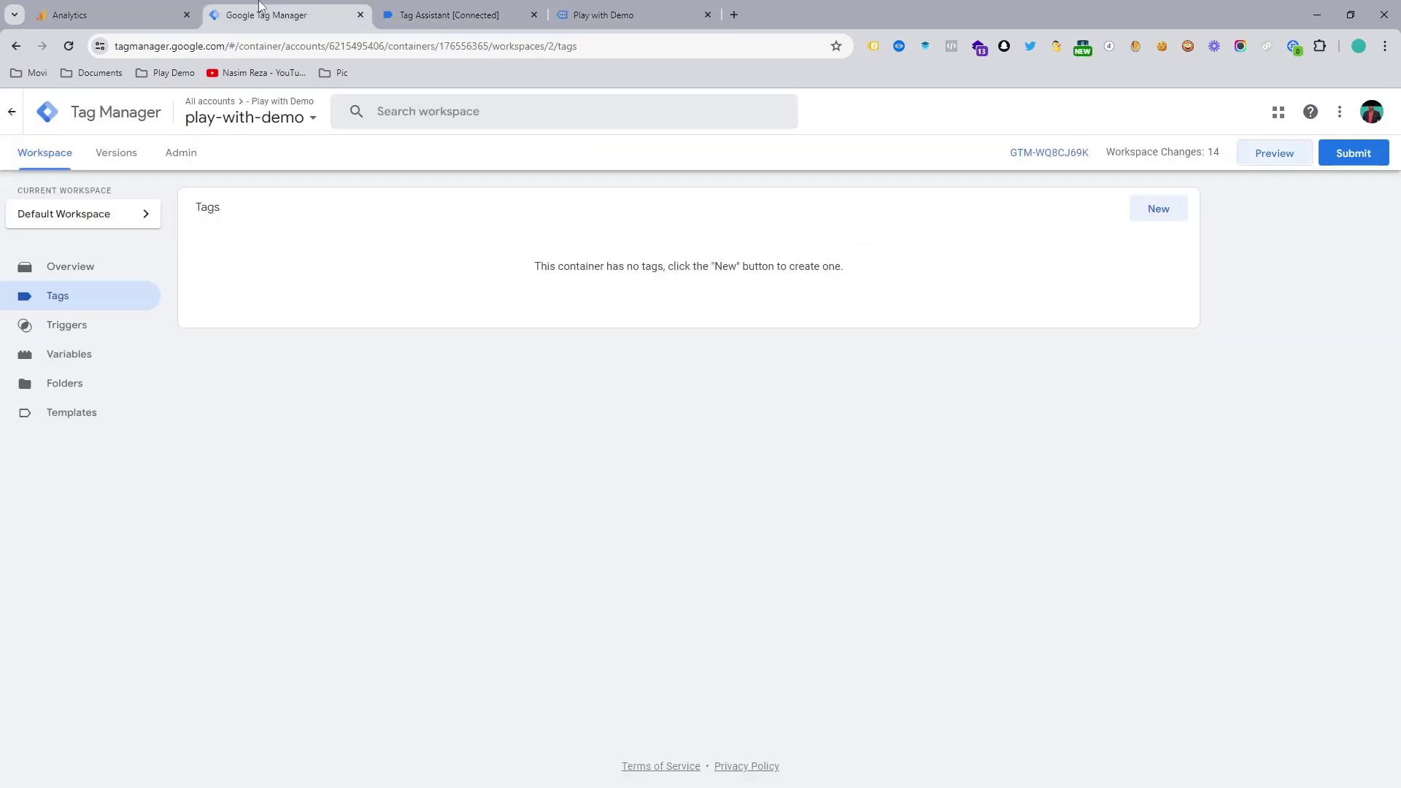
{"action": "left_click", "coordinate": [173, 8]}
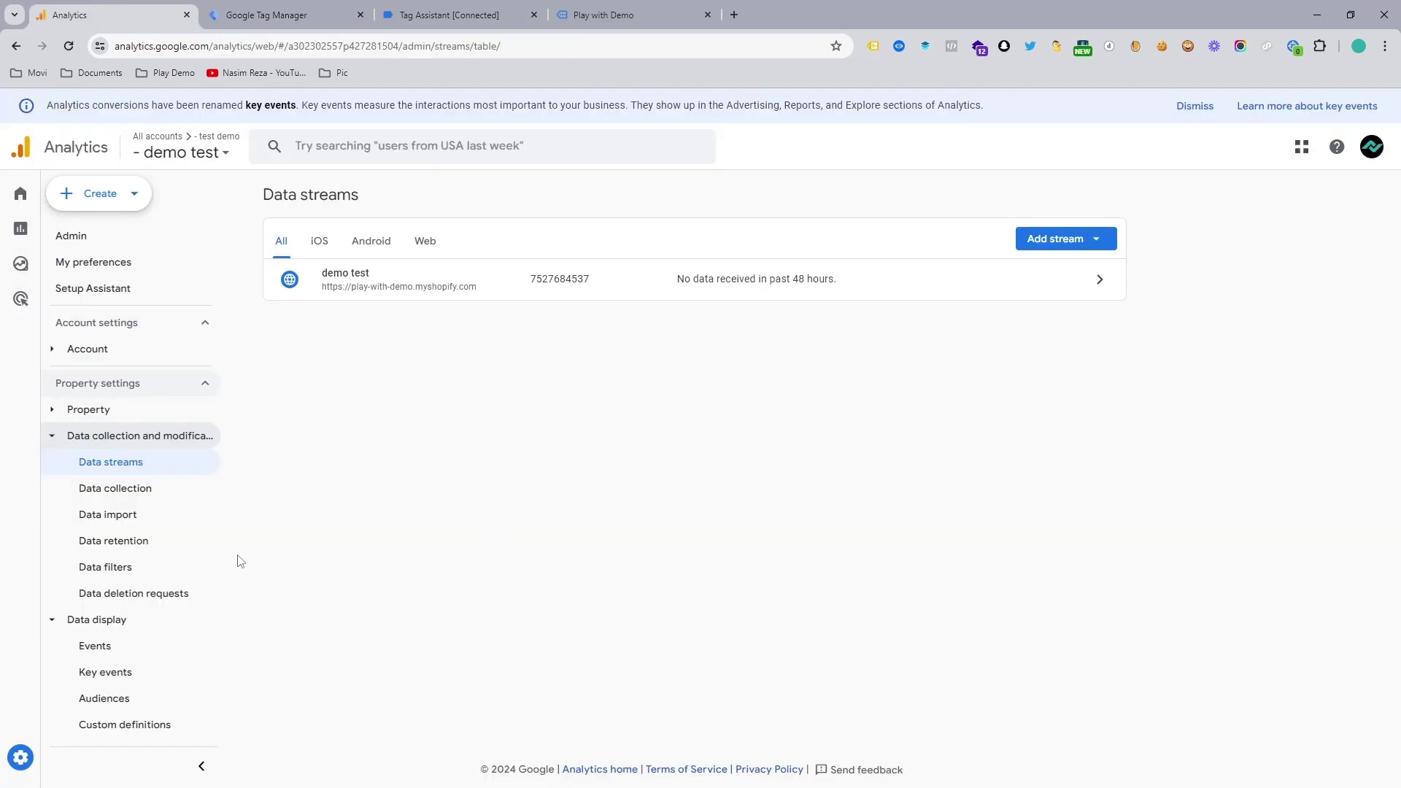
{"action": "left_click", "coordinate": [545, 292]}
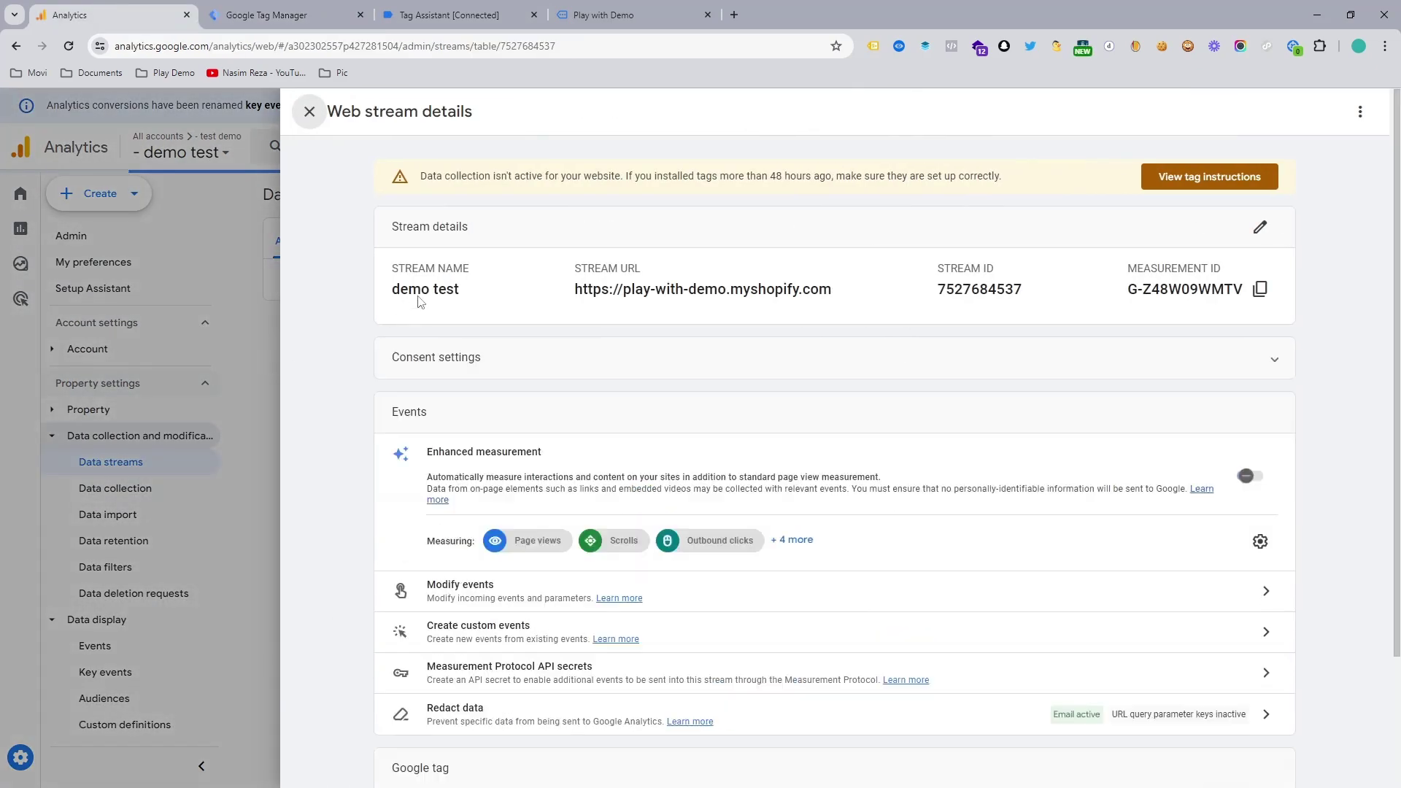
{"action": "left_click", "coordinate": [1260, 288]}
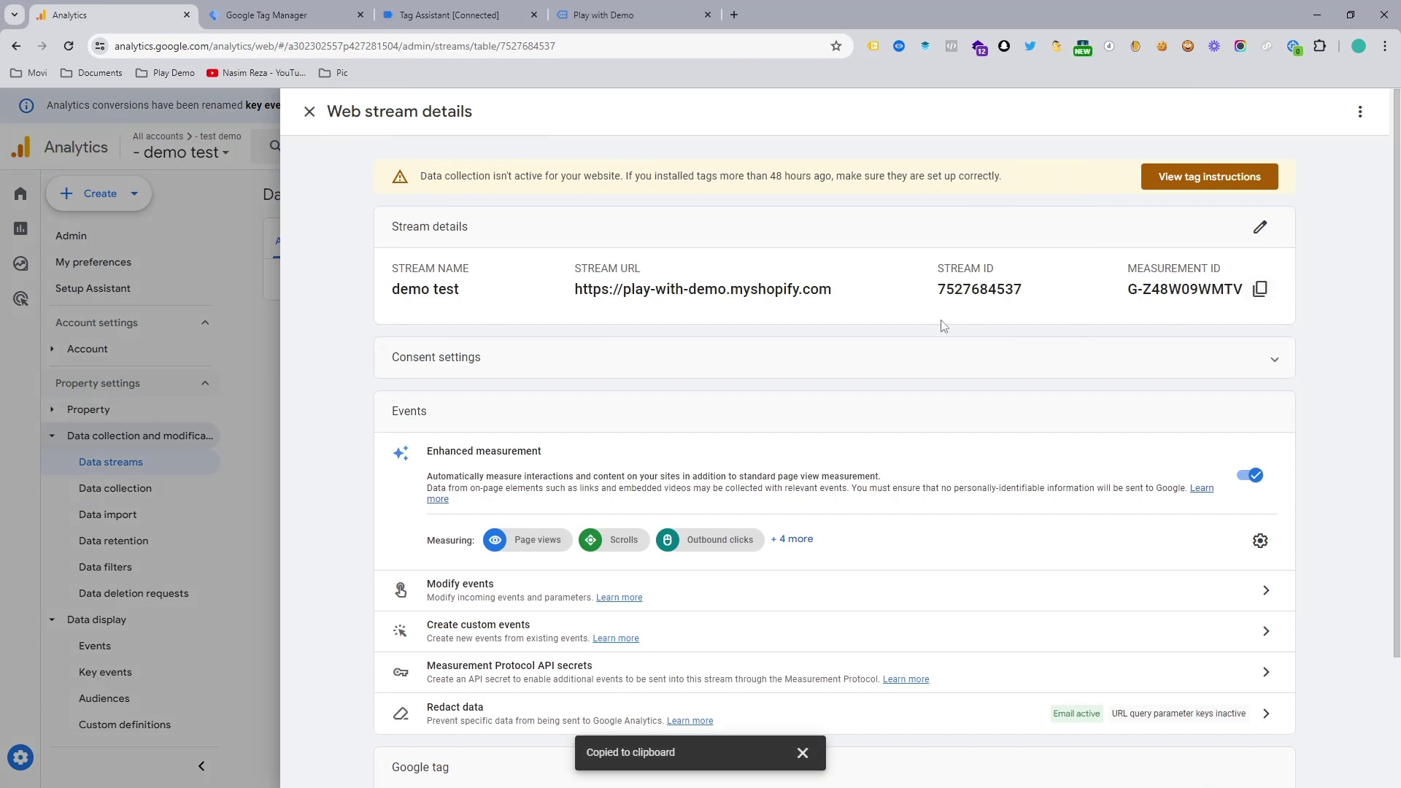
Start a new Google Analytics: GA4 Event tag and paste the copied Measurement ID.
{"action": "left_click", "coordinate": [317, 6]}
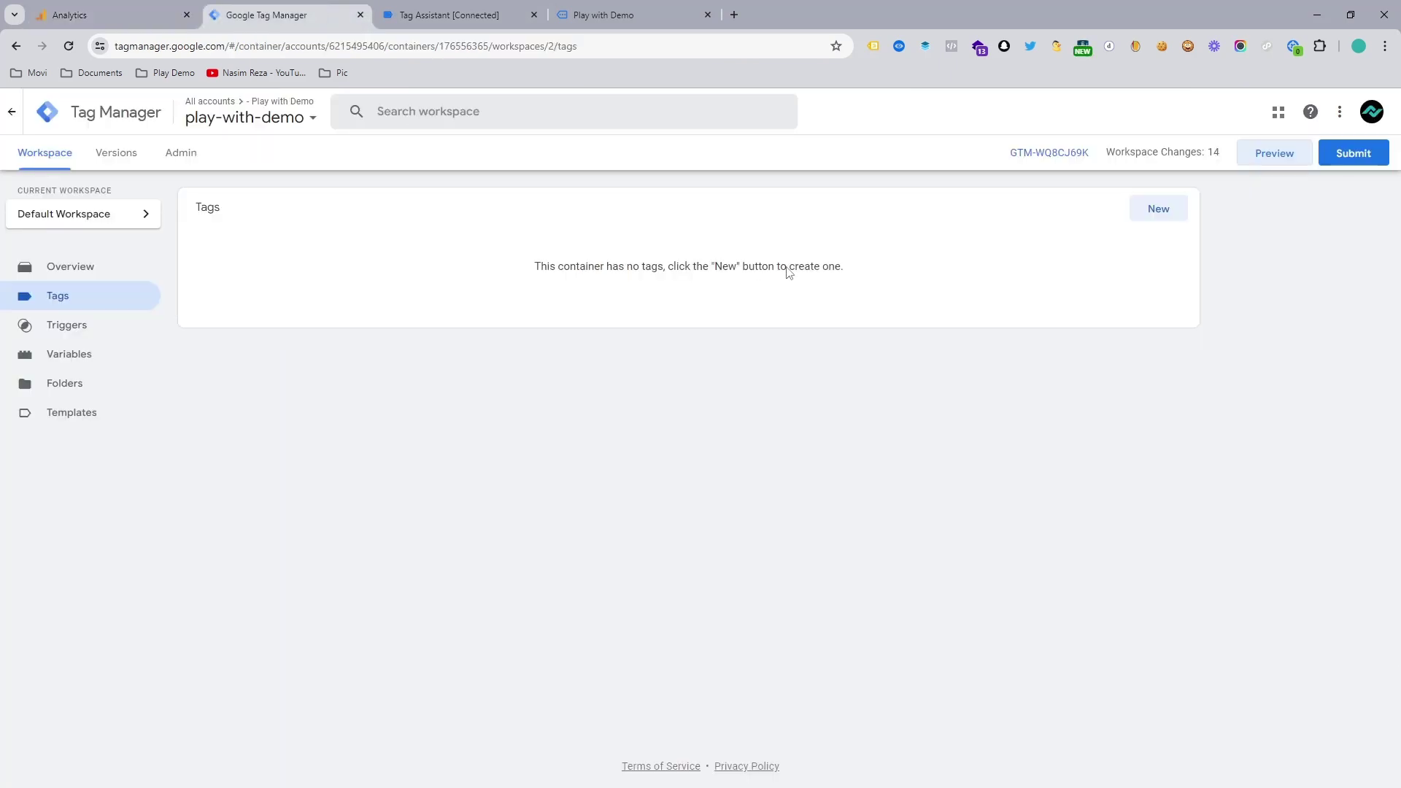
{"action": "left_click", "coordinate": [1142, 216]}
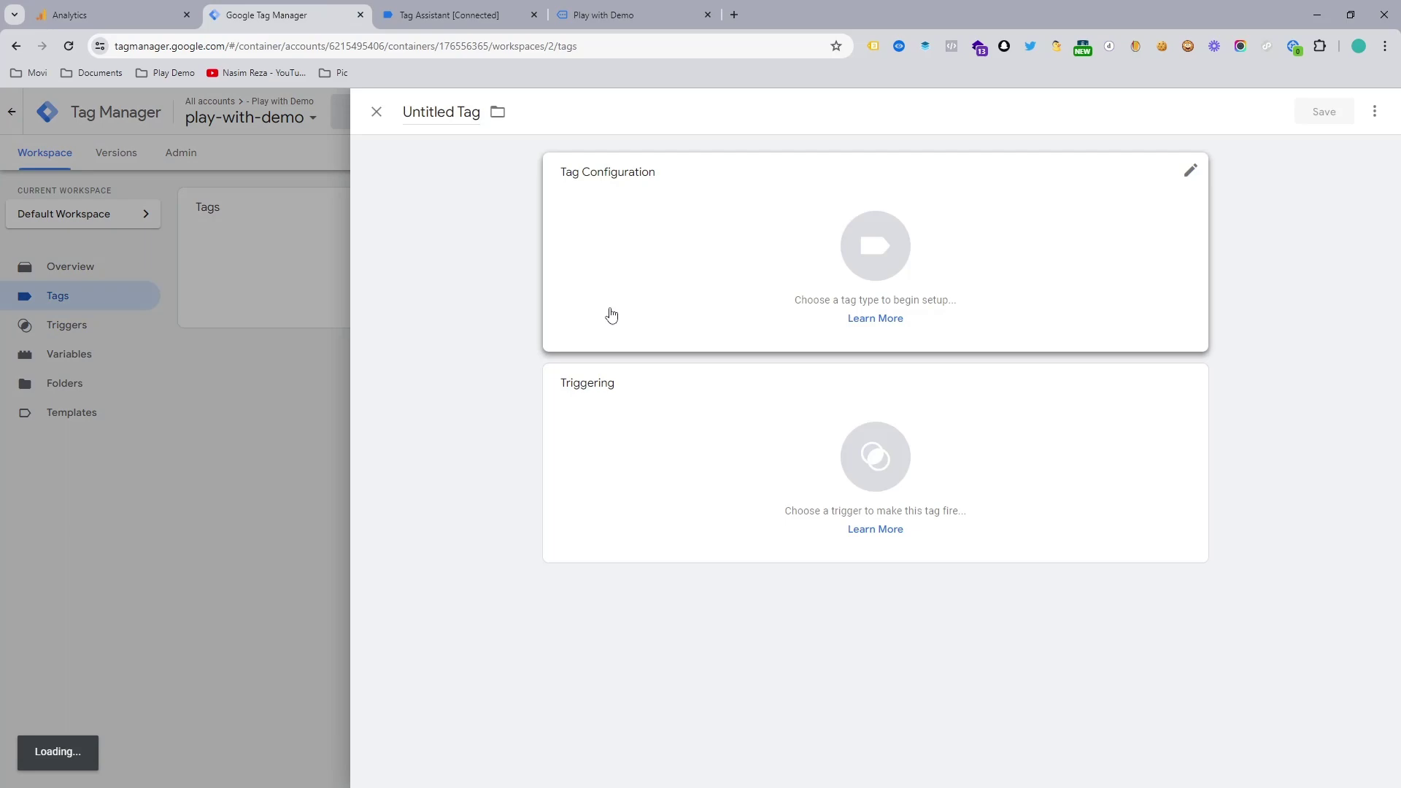
{"action": "left_click", "coordinate": [651, 264]}
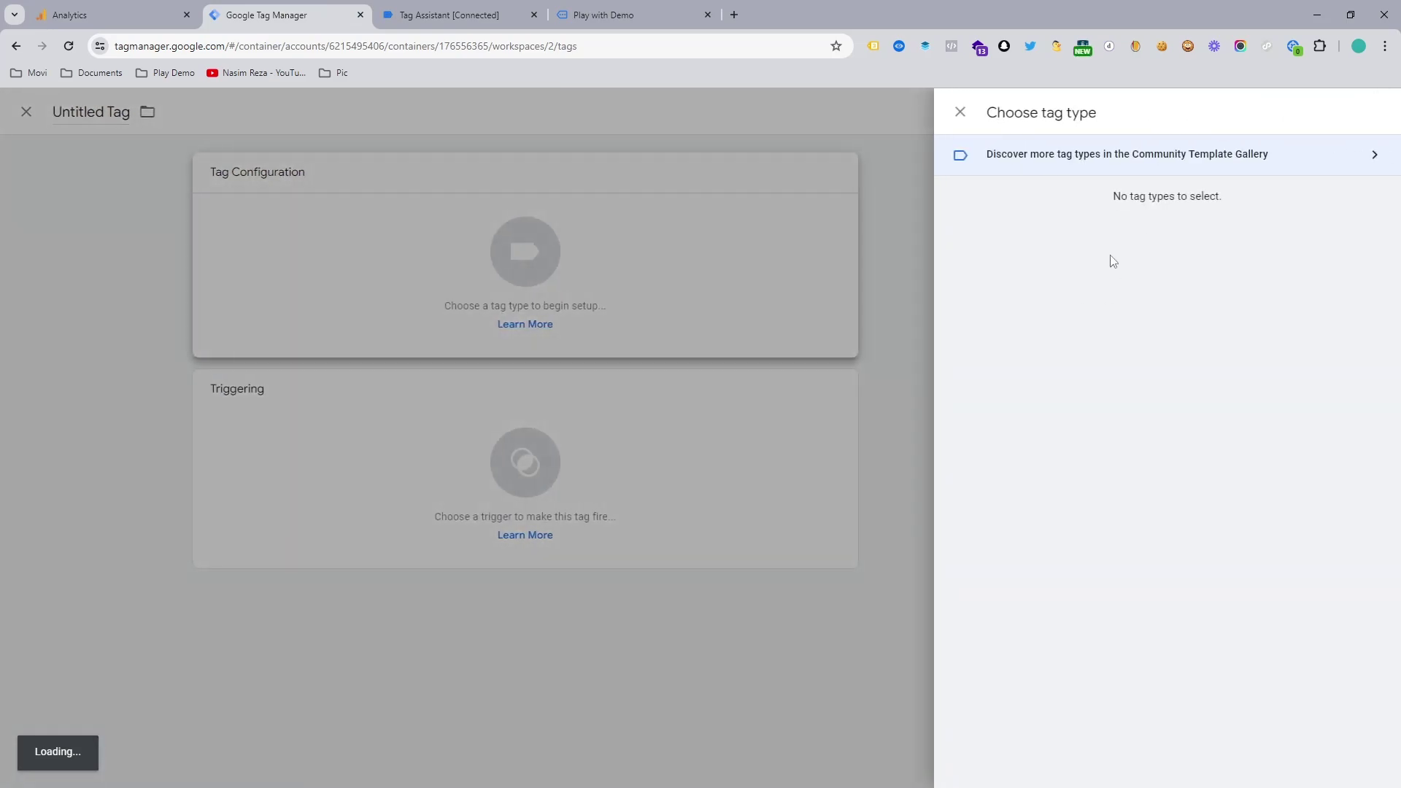
{"action": "left_click", "coordinate": [1091, 238]}
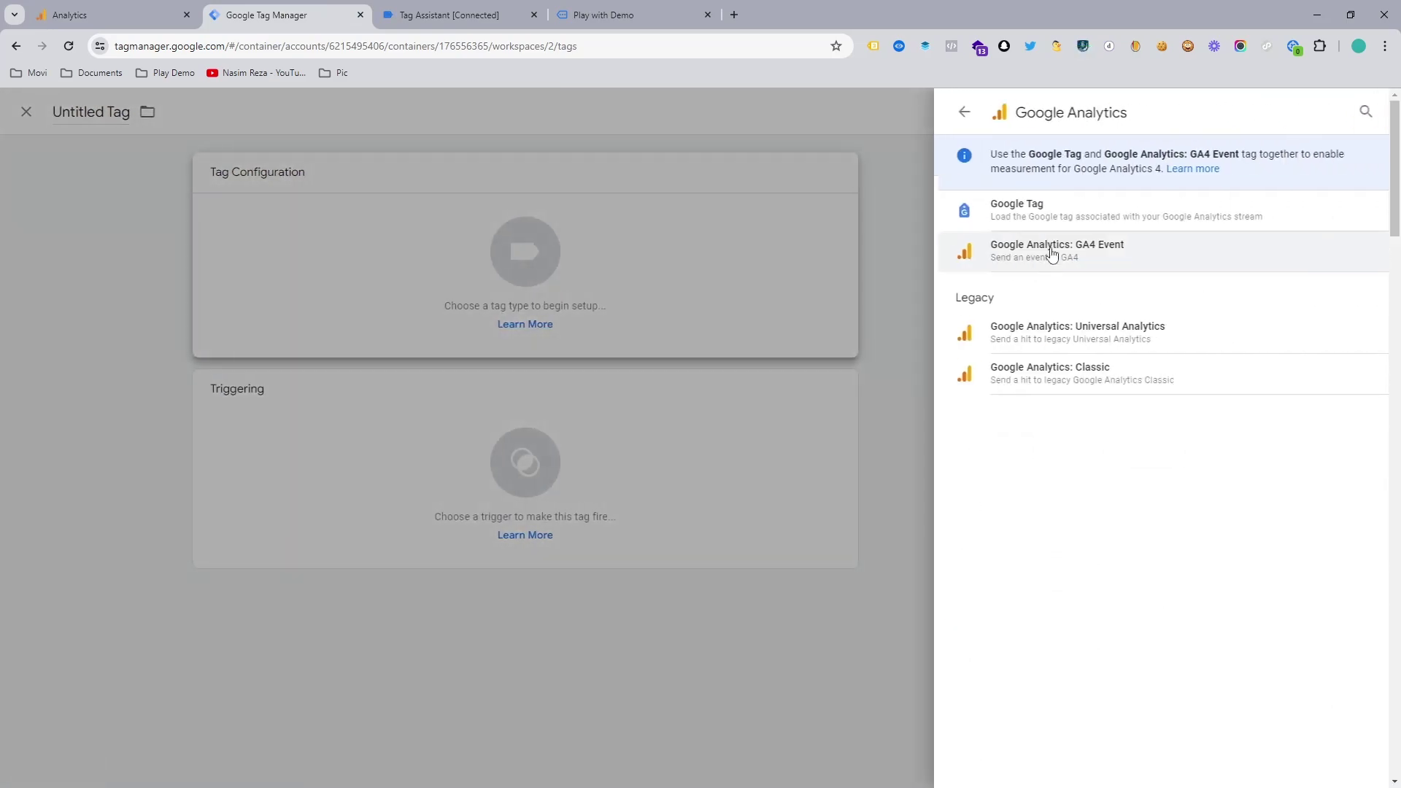
{"action": "left_click", "coordinate": [1107, 252]}
{"action": "left_click", "coordinate": [663, 333]}
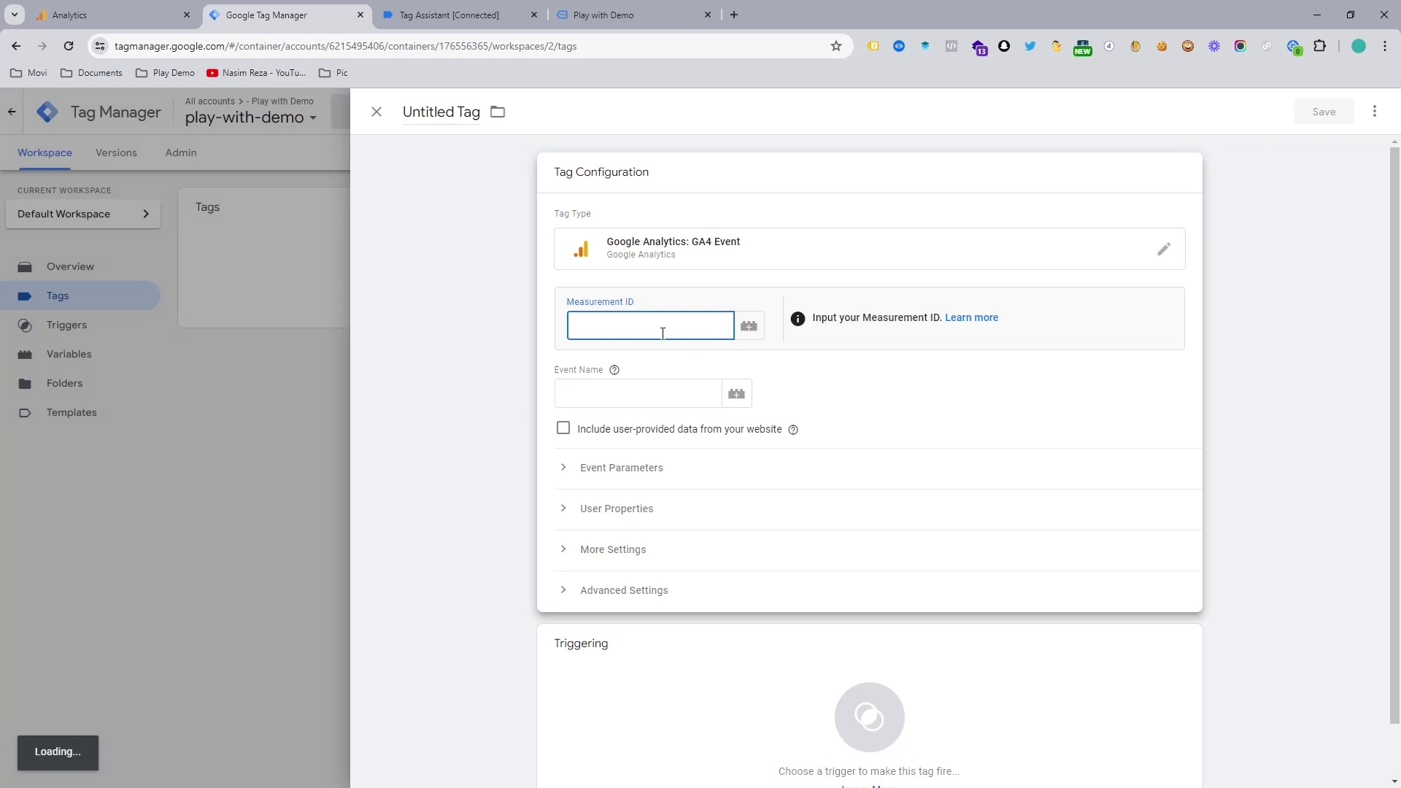
{"action": "key", "text": "ctrl+v"}
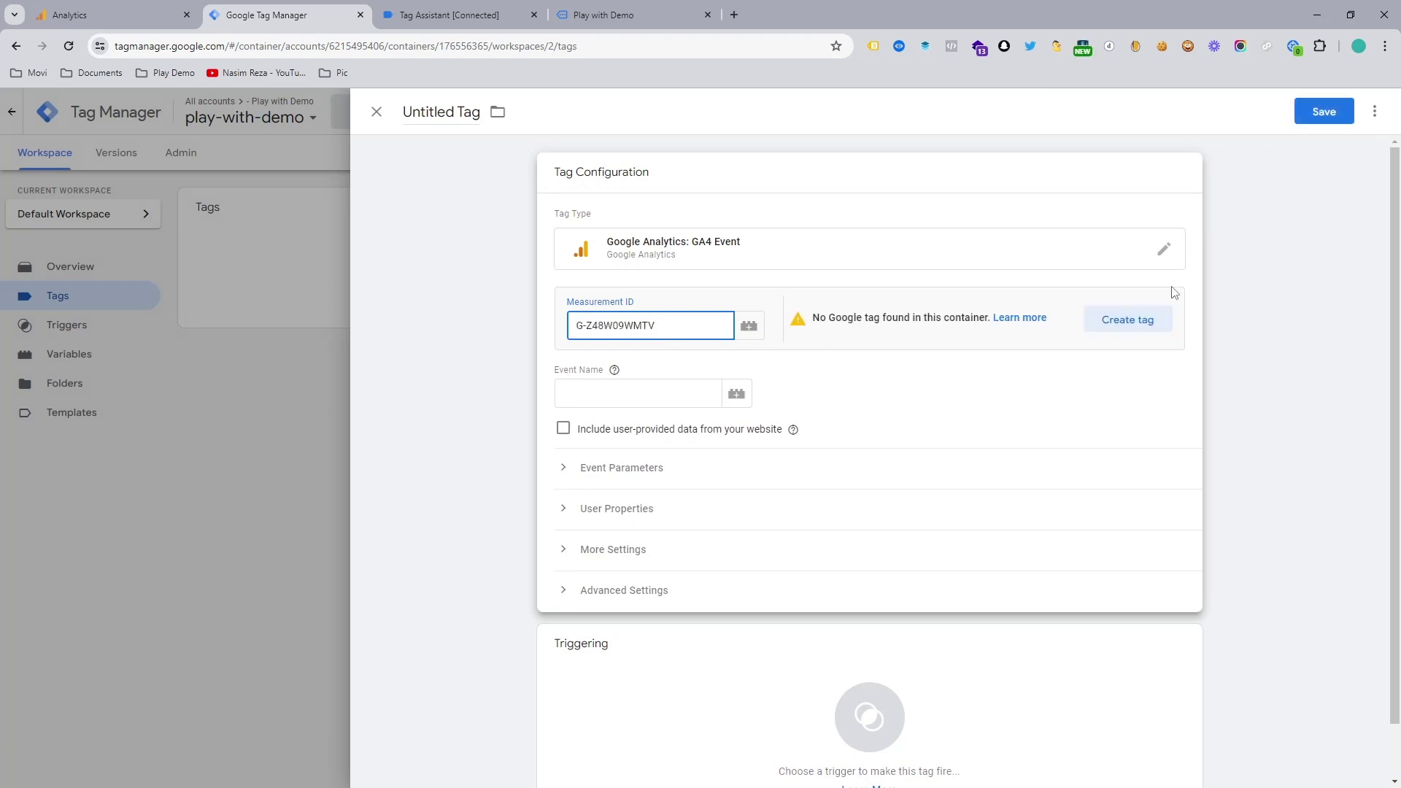
Create and save the required Google Tag, re-paste the Measurement ID, and enter event name purchase.
{"action": "left_click", "coordinate": [1116, 320]}
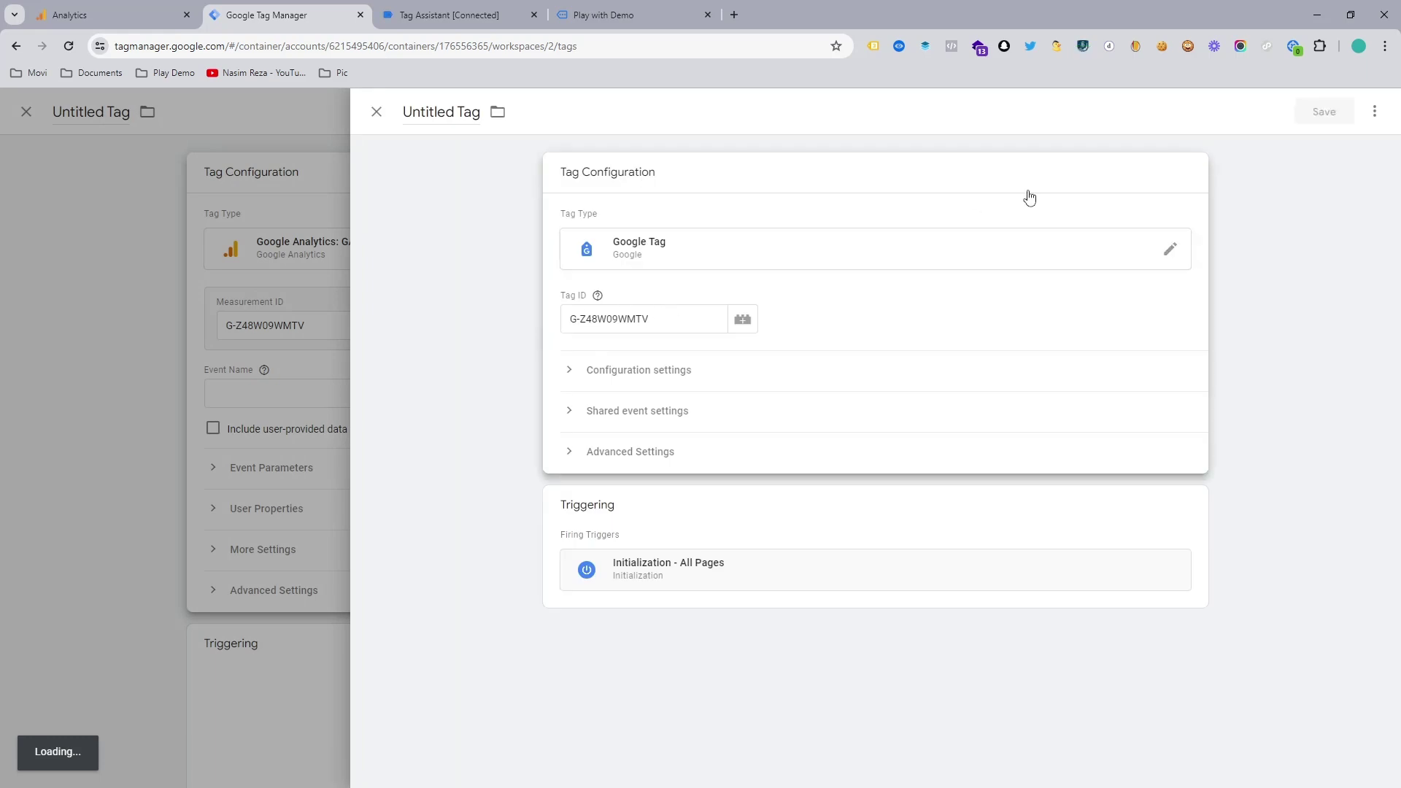
{"action": "left_click", "coordinate": [1323, 111]}
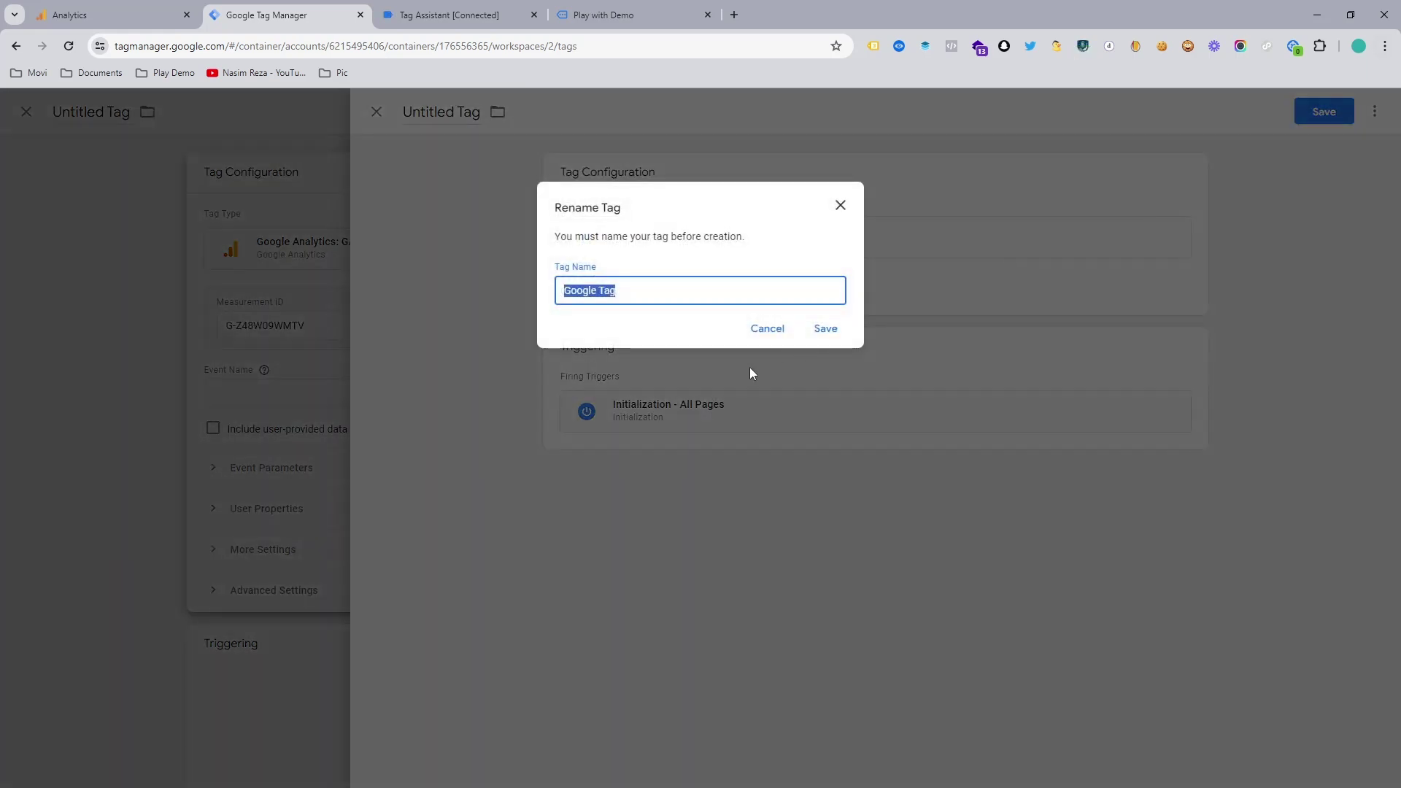
{"action": "left_click", "coordinate": [829, 330]}
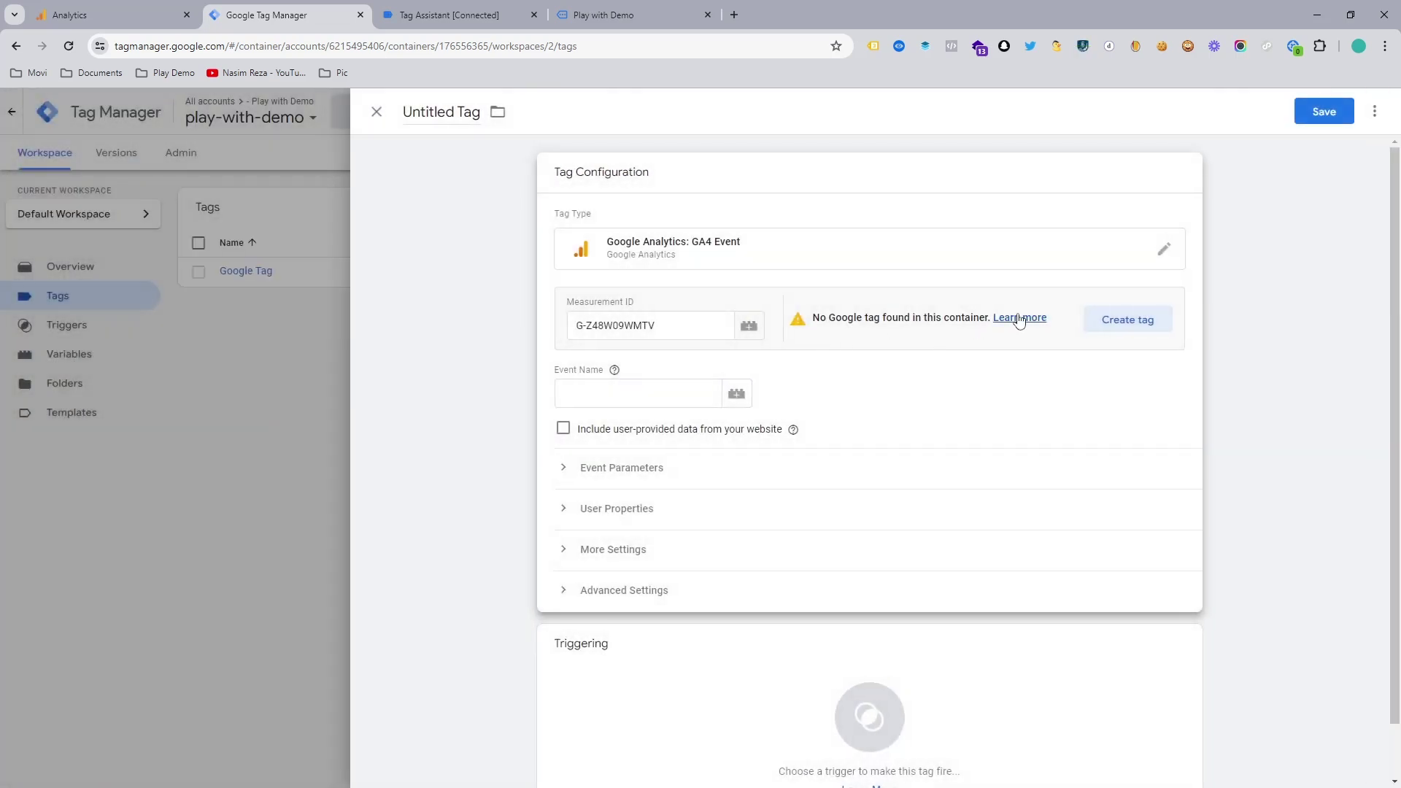
{"action": "triple_click", "coordinate": [708, 325]}
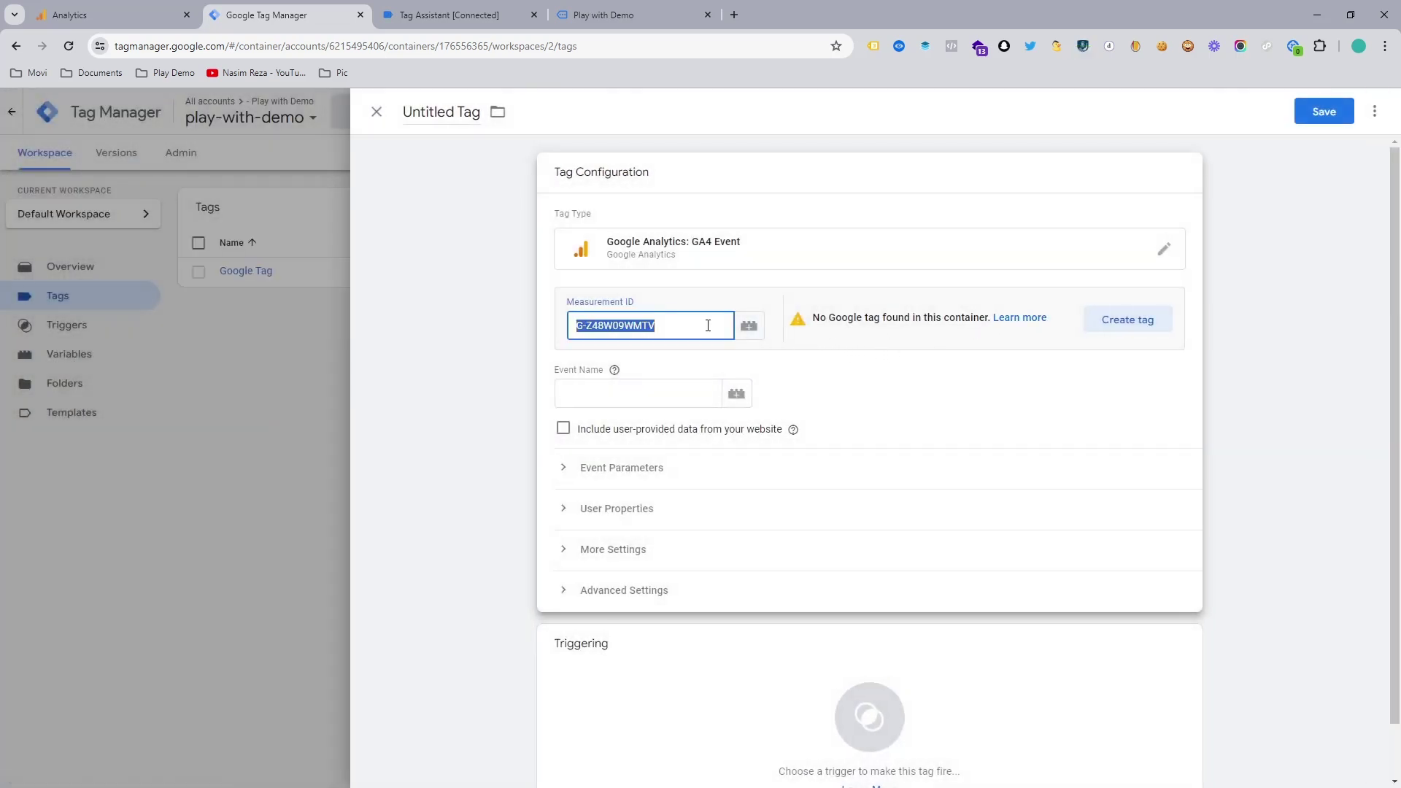
{"action": "key", "text": "BackSpace"}
{"action": "type", "text": "G-Z48W09WMTV"}
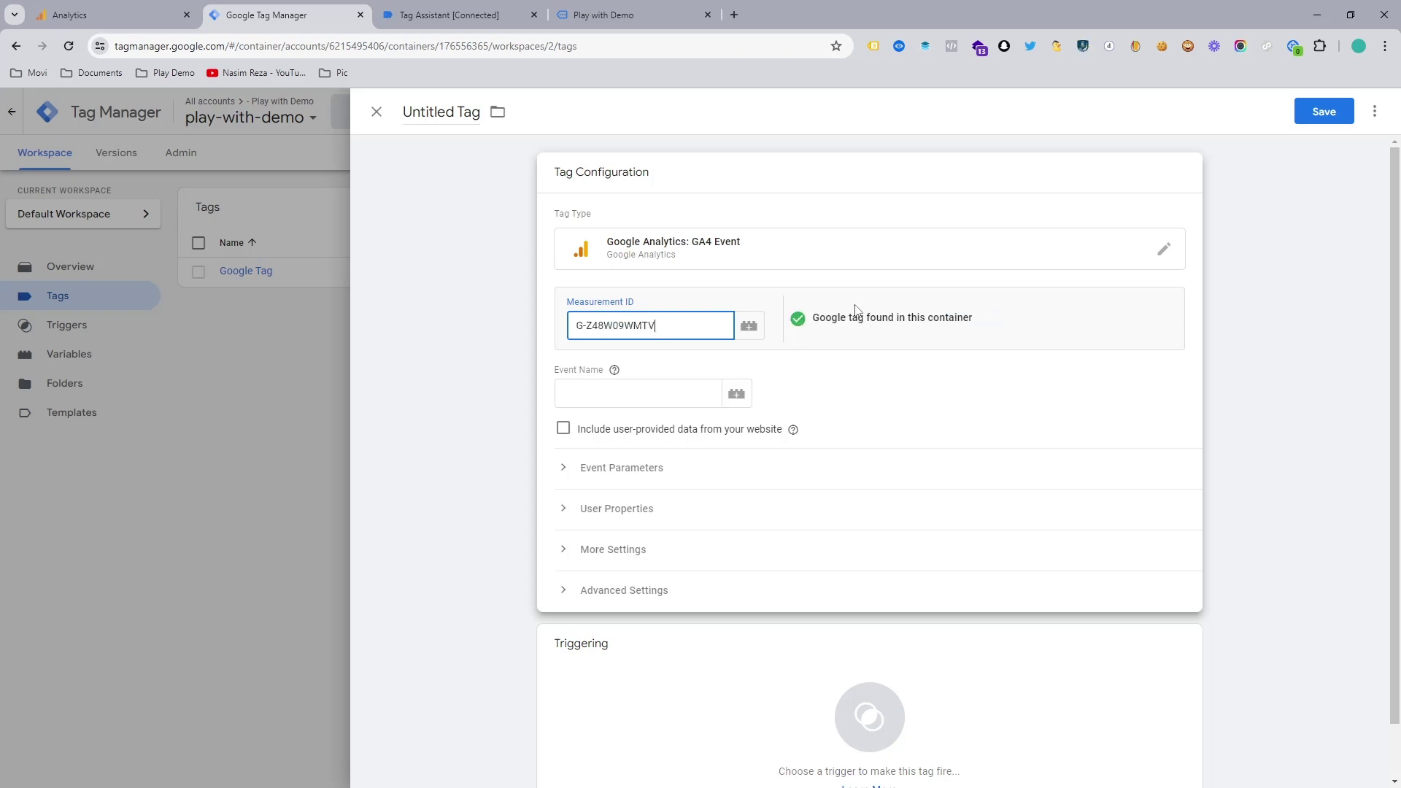
{"action": "left_click", "coordinate": [686, 387]}
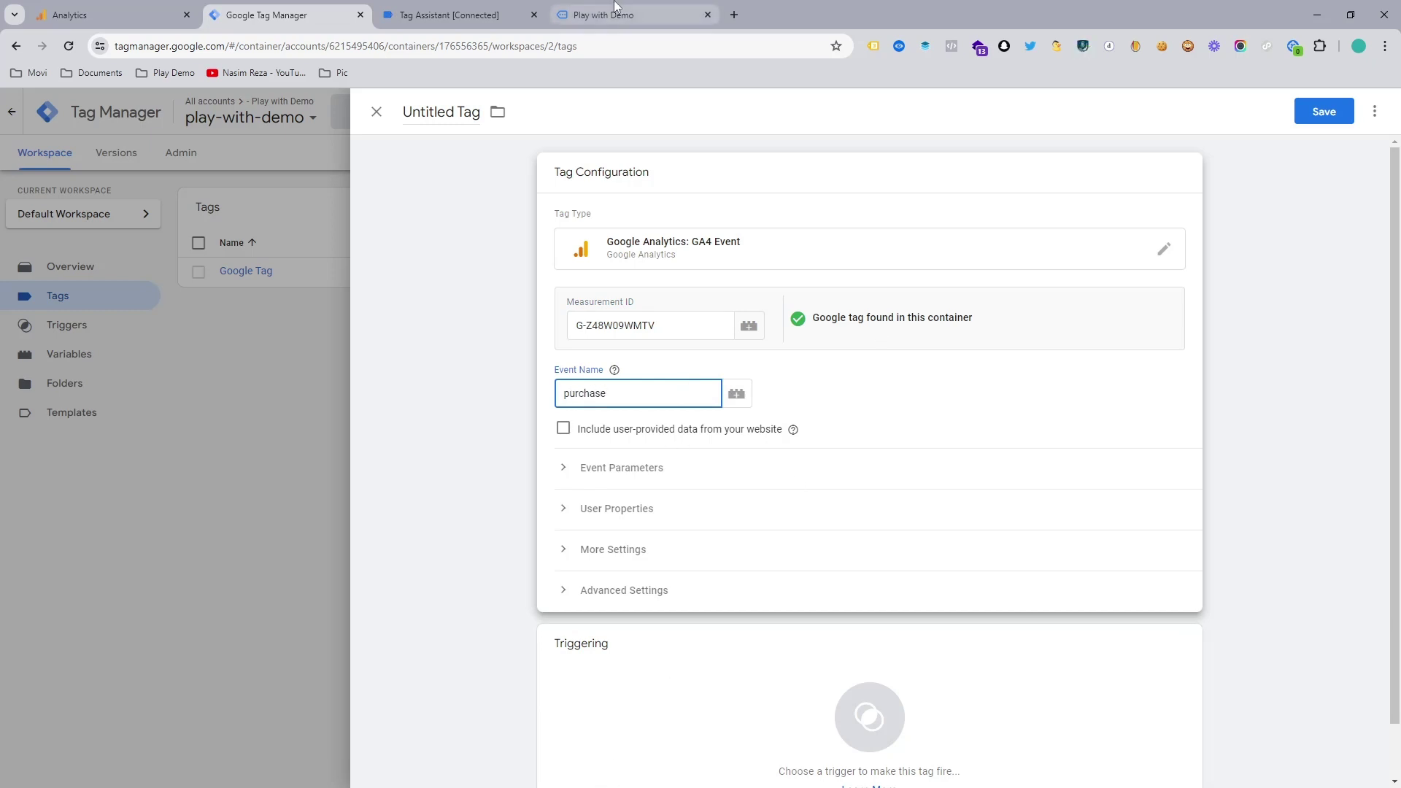
In a new tab, search 'ga4 standard events' and open the Recommended events article.
{"action": "left_click", "coordinate": [734, 15]}
{"action": "type", "text": "ga"}
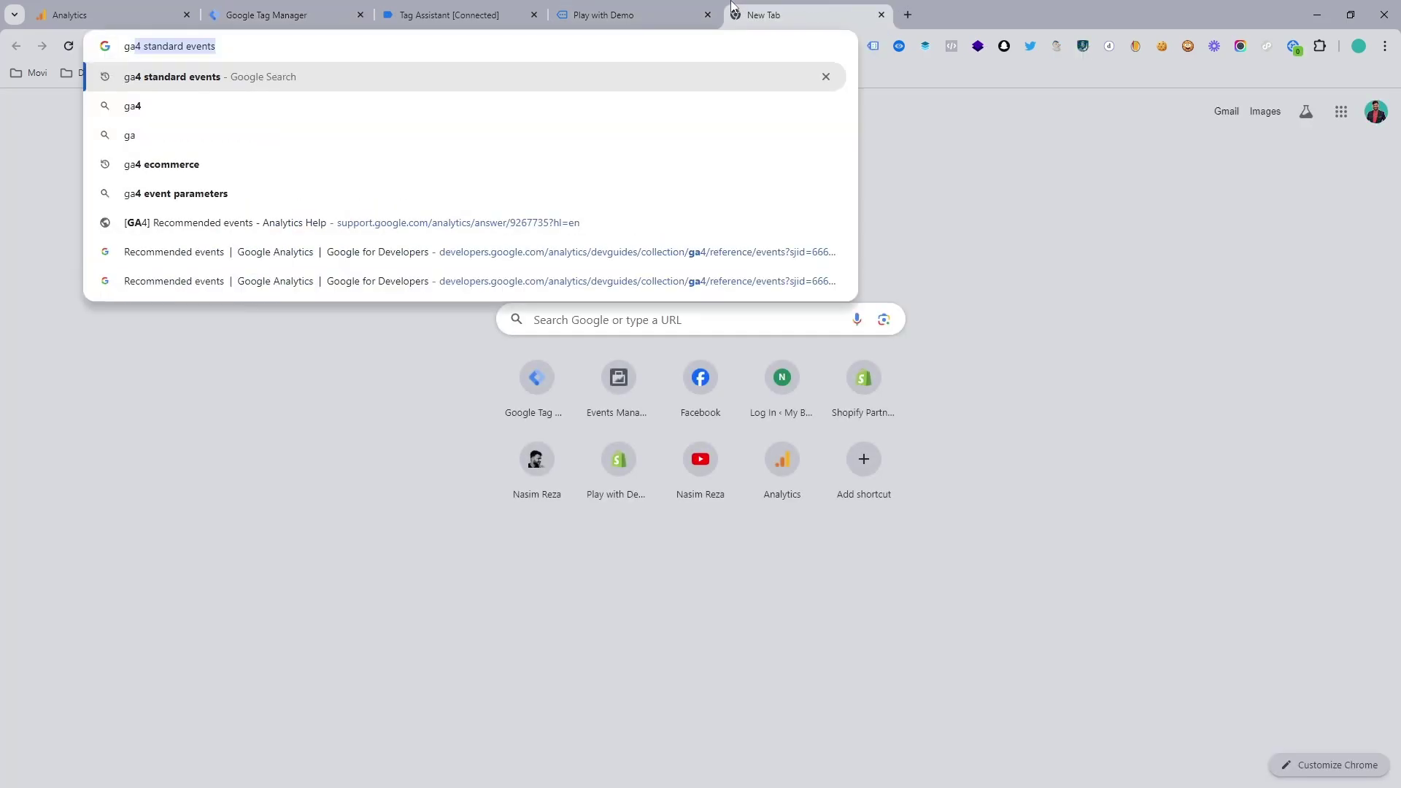
{"action": "key", "text": "Return"}
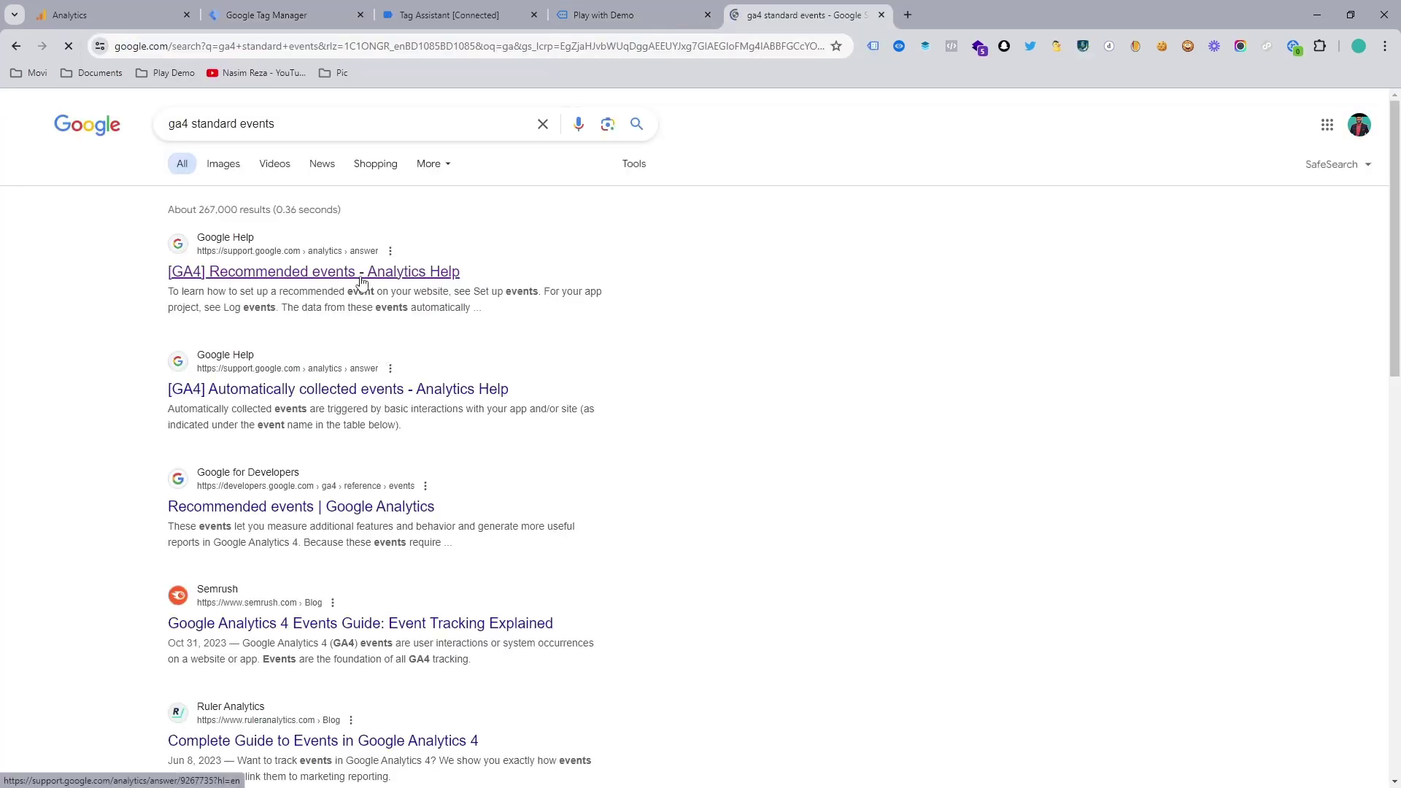
{"action": "left_click", "coordinate": [361, 281]}
{"action": "scroll", "coordinate": [358, 376], "scroll_direction": "down", "scroll_amount": 10}
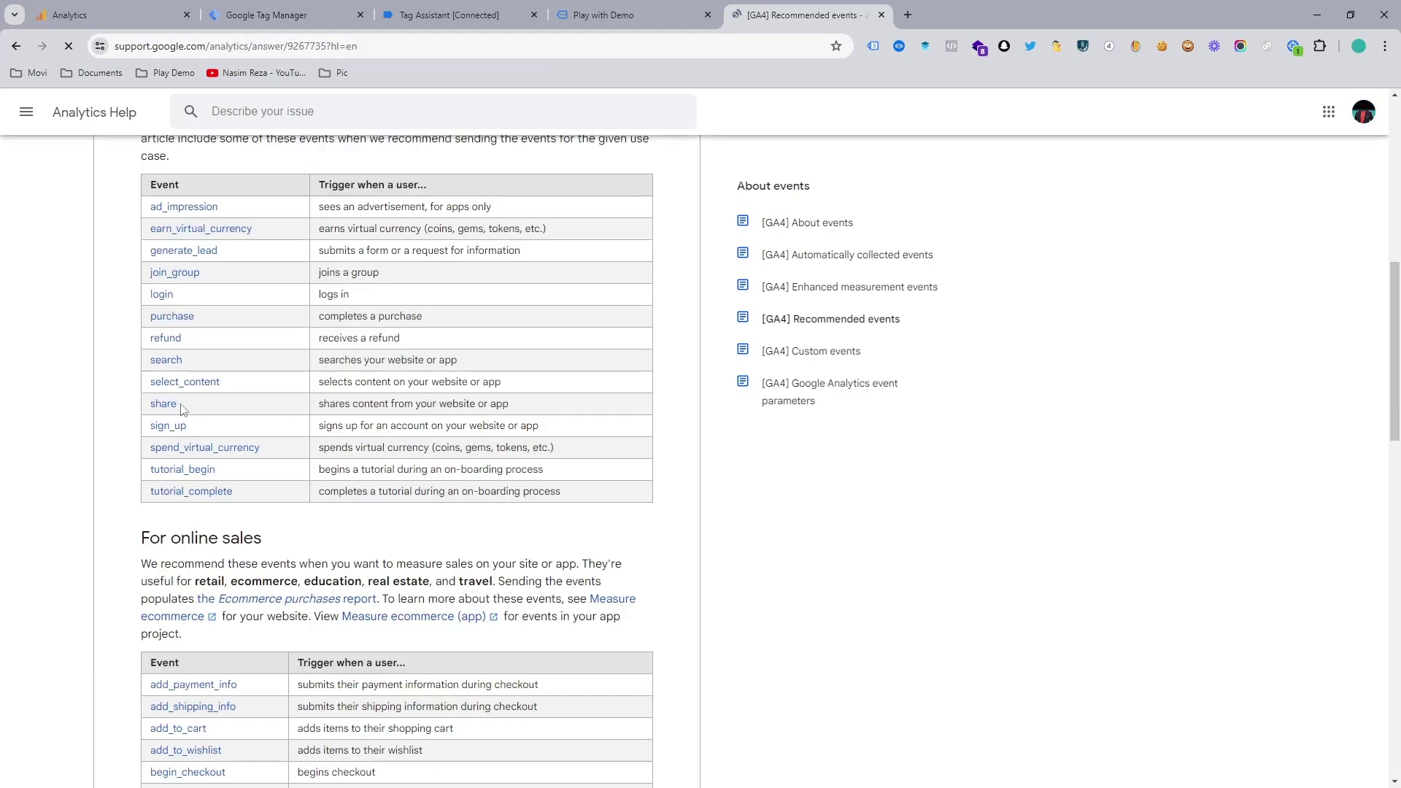
{"action": "scroll", "coordinate": [188, 467], "scroll_direction": "down", "scroll_amount": 15}
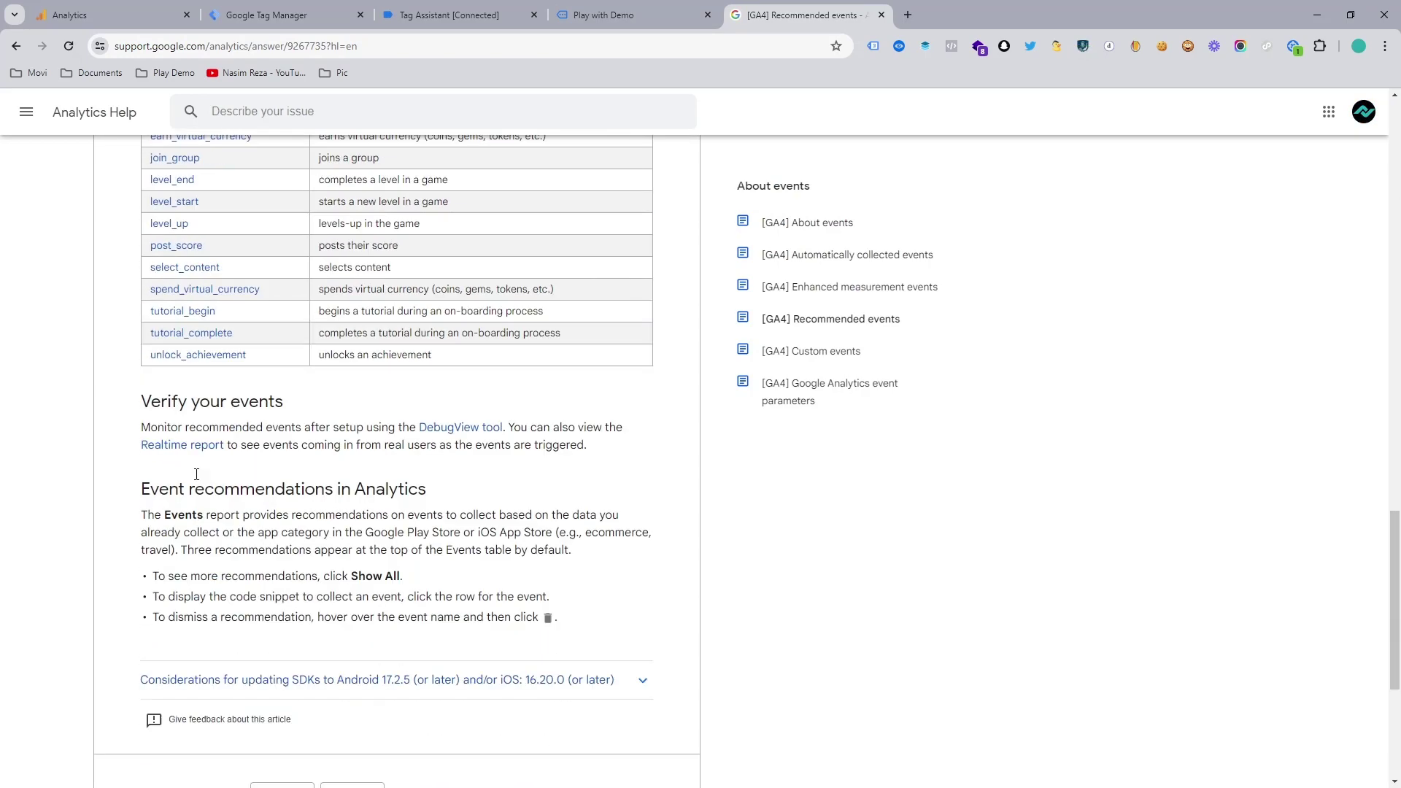
{"action": "scroll", "coordinate": [206, 362], "scroll_direction": "up", "scroll_amount": 4}
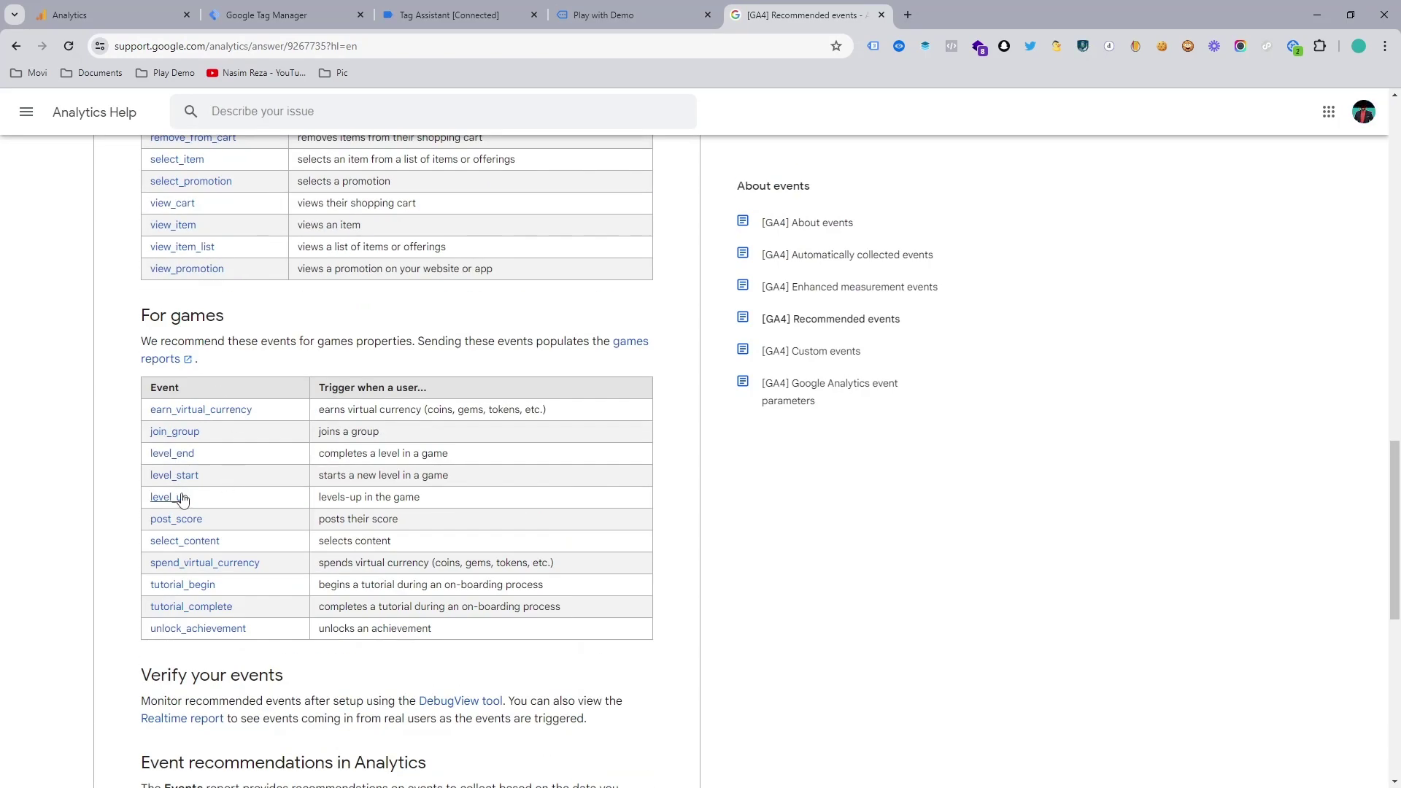
{"action": "scroll", "coordinate": [199, 373], "scroll_direction": "up", "scroll_amount": 4}
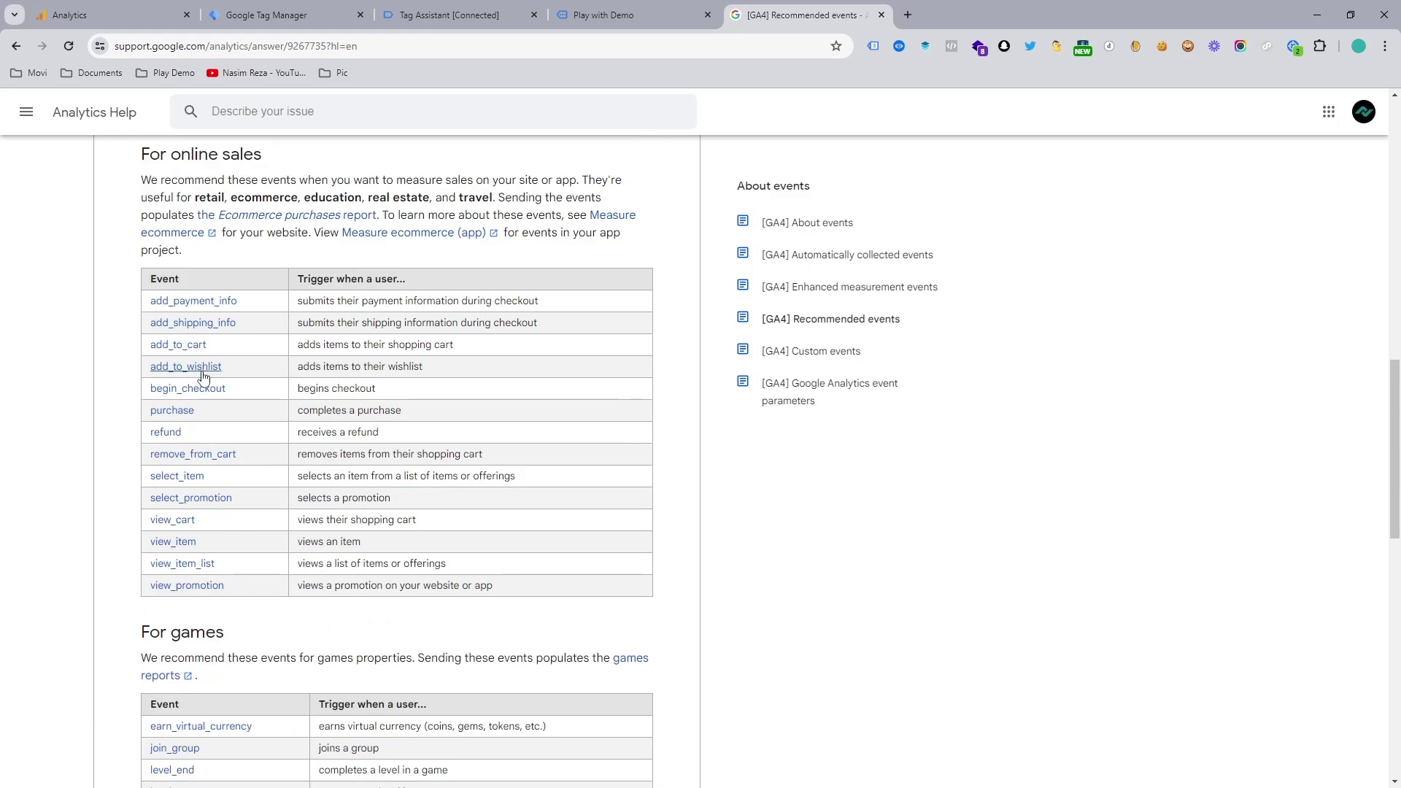
Review the purchase event's parameter reference, then return to the Tag Manager tag editor.
{"action": "left_click", "coordinate": [179, 418]}
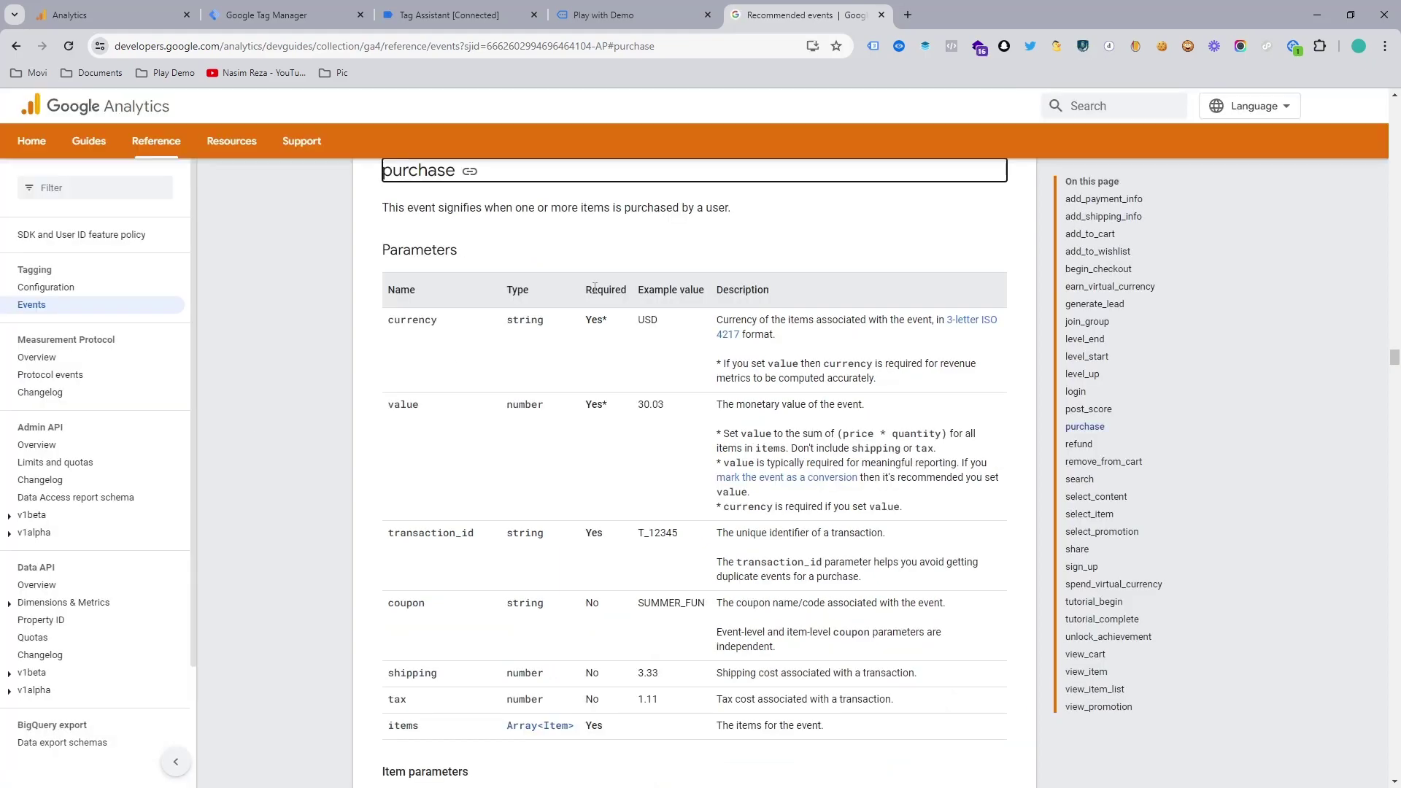
{"action": "double_click", "coordinate": [411, 319]}
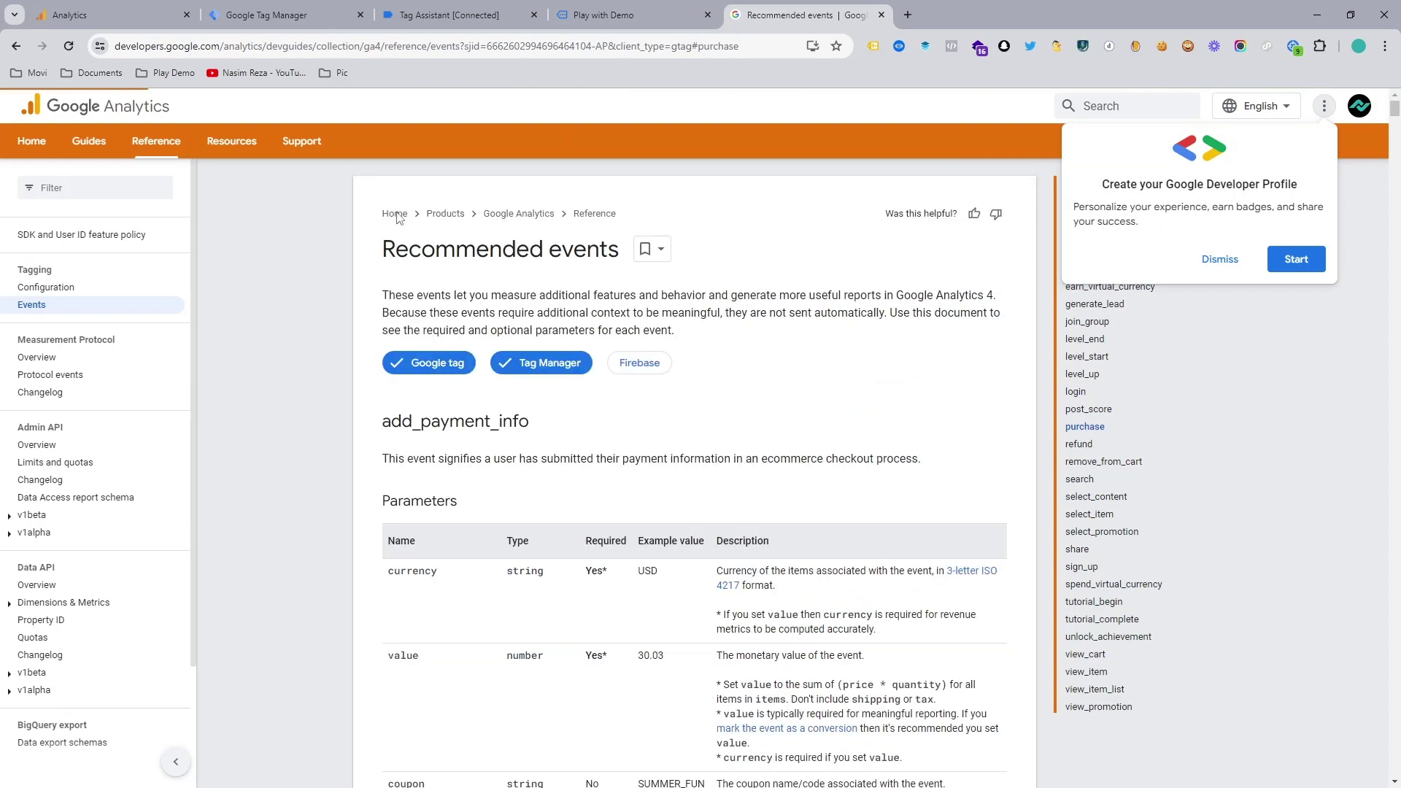
{"action": "double_click", "coordinate": [420, 205]}
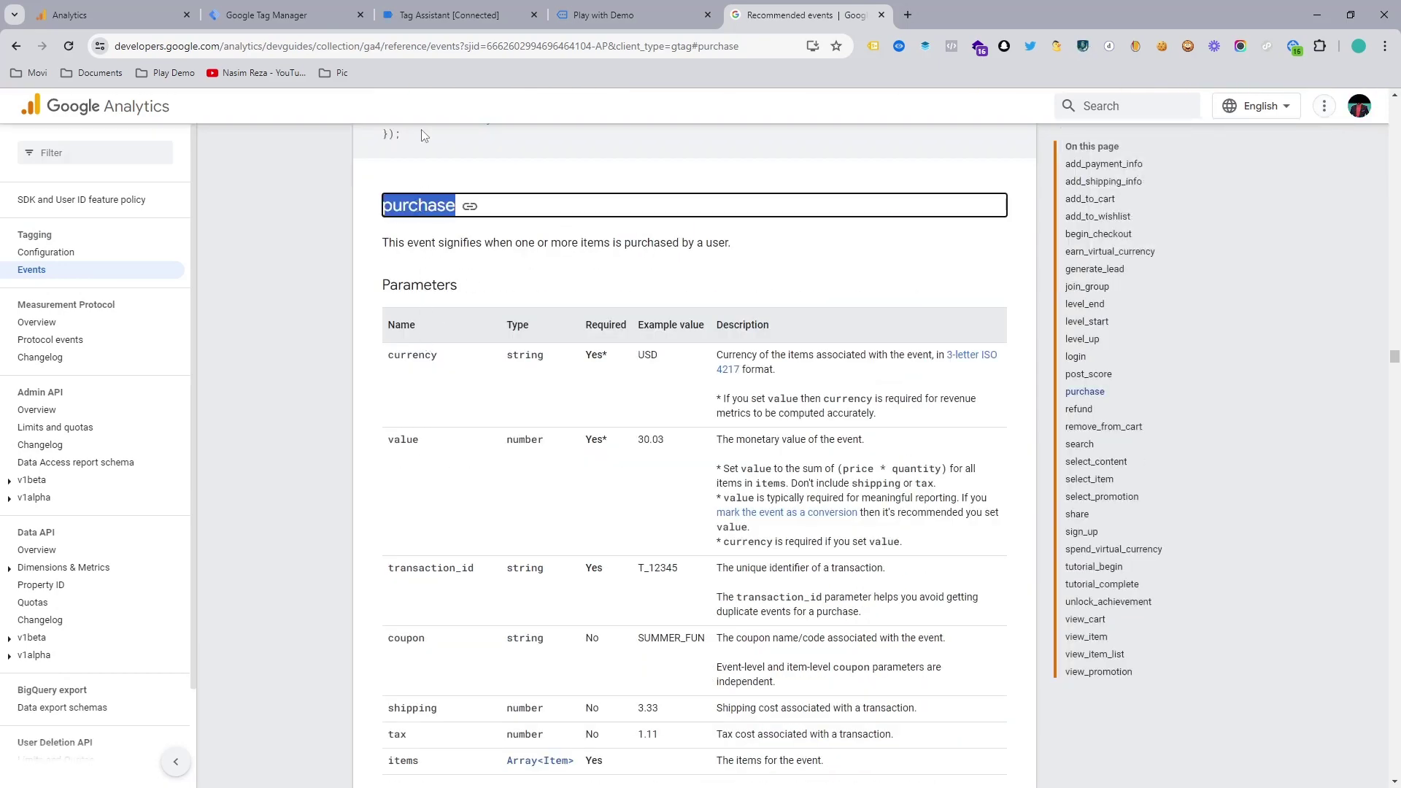
{"action": "left_click", "coordinate": [449, 15]}
{"action": "left_click", "coordinate": [266, 15]}
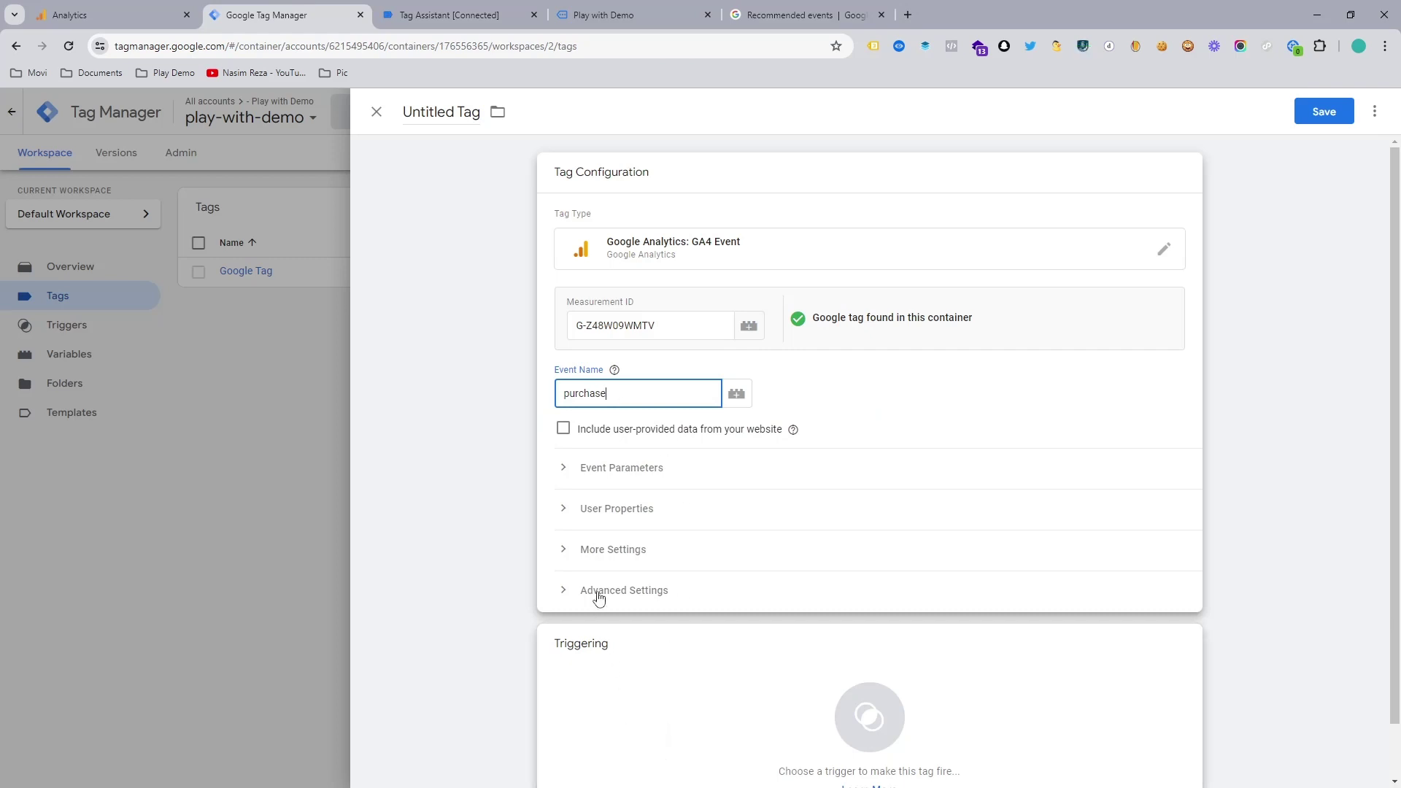
Expand the tag's Event Parameters and add four parameter rows.
{"action": "left_click", "coordinate": [594, 468]}
{"action": "left_click", "coordinate": [603, 575]}
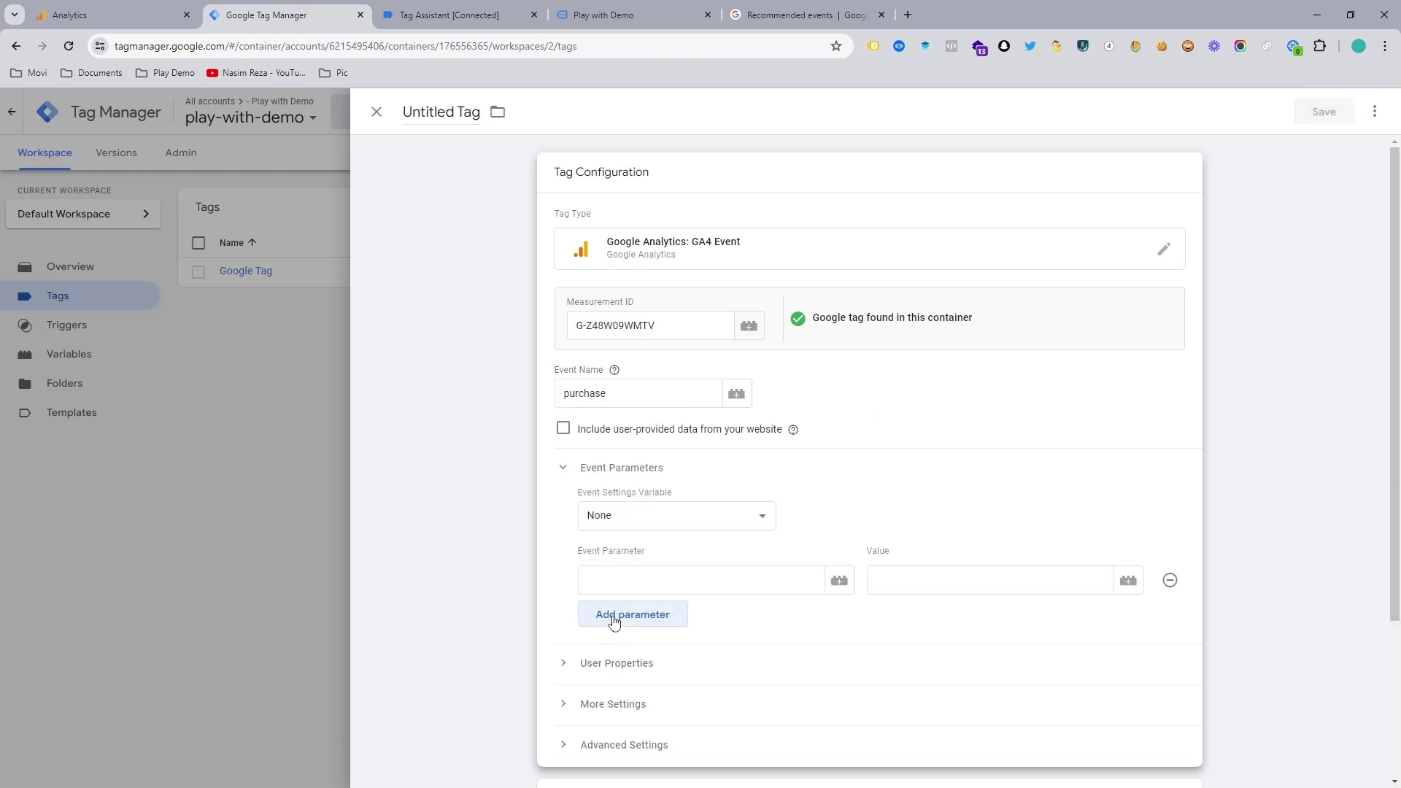
{"action": "left_click", "coordinate": [619, 616]}
{"action": "left_click", "coordinate": [633, 652]}
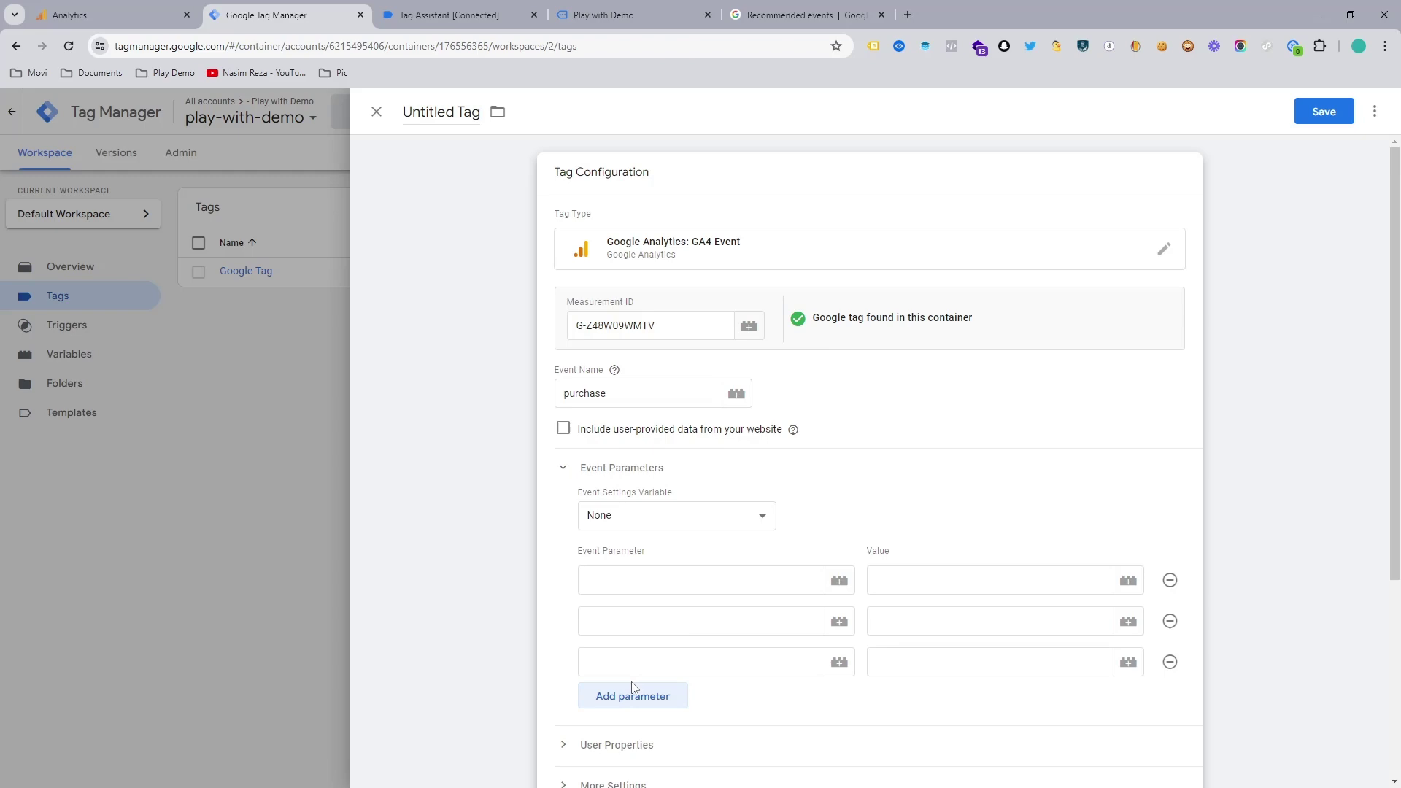
{"action": "left_click", "coordinate": [633, 697]}
{"action": "scroll", "coordinate": [716, 520], "scroll_direction": "down", "scroll_amount": 4}
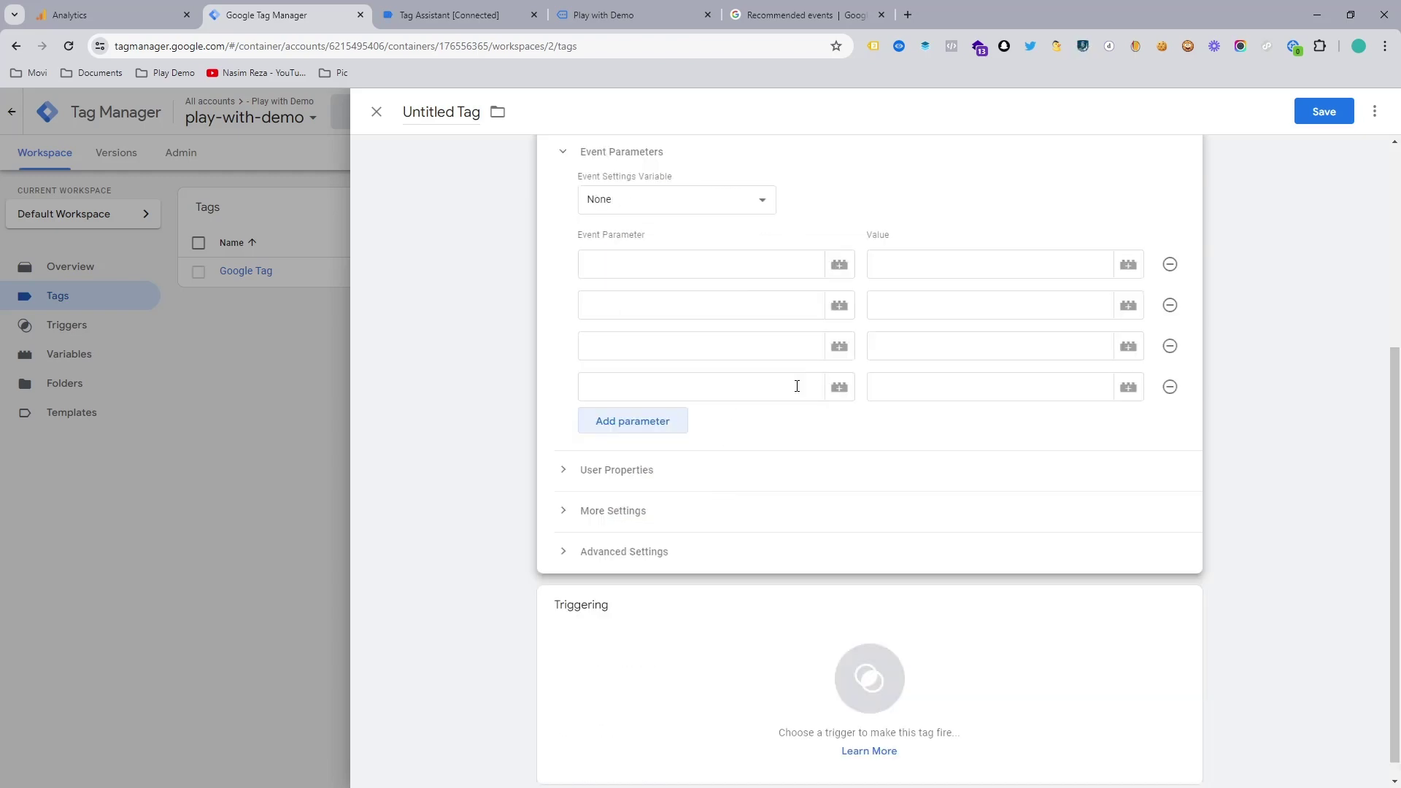
Copy currency from the purchase docs into the first parameter name.
{"action": "left_click", "coordinate": [802, 10]}
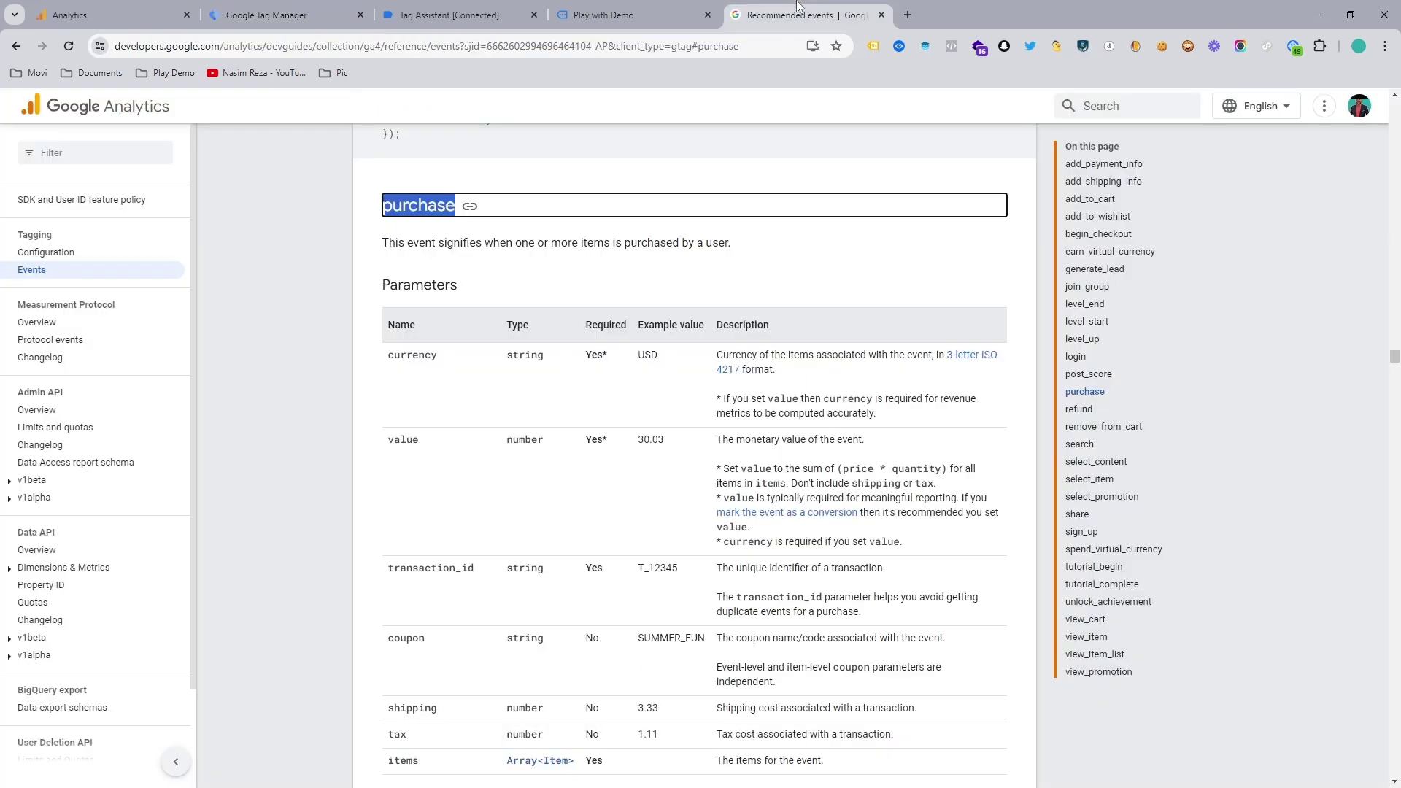
{"action": "double_click", "coordinate": [409, 355]}
{"action": "key", "text": "ctrl+c"}
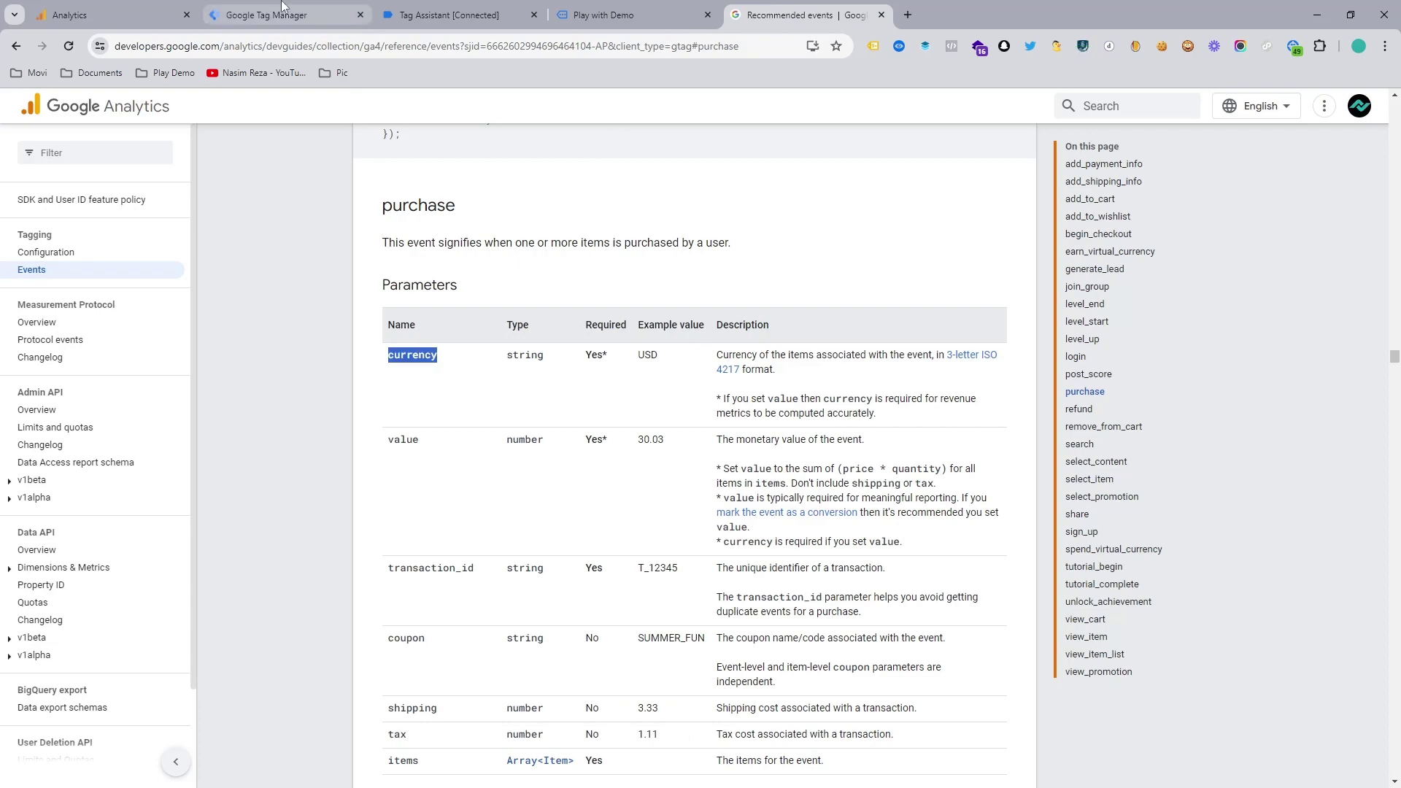
{"action": "left_click", "coordinate": [464, 16]}
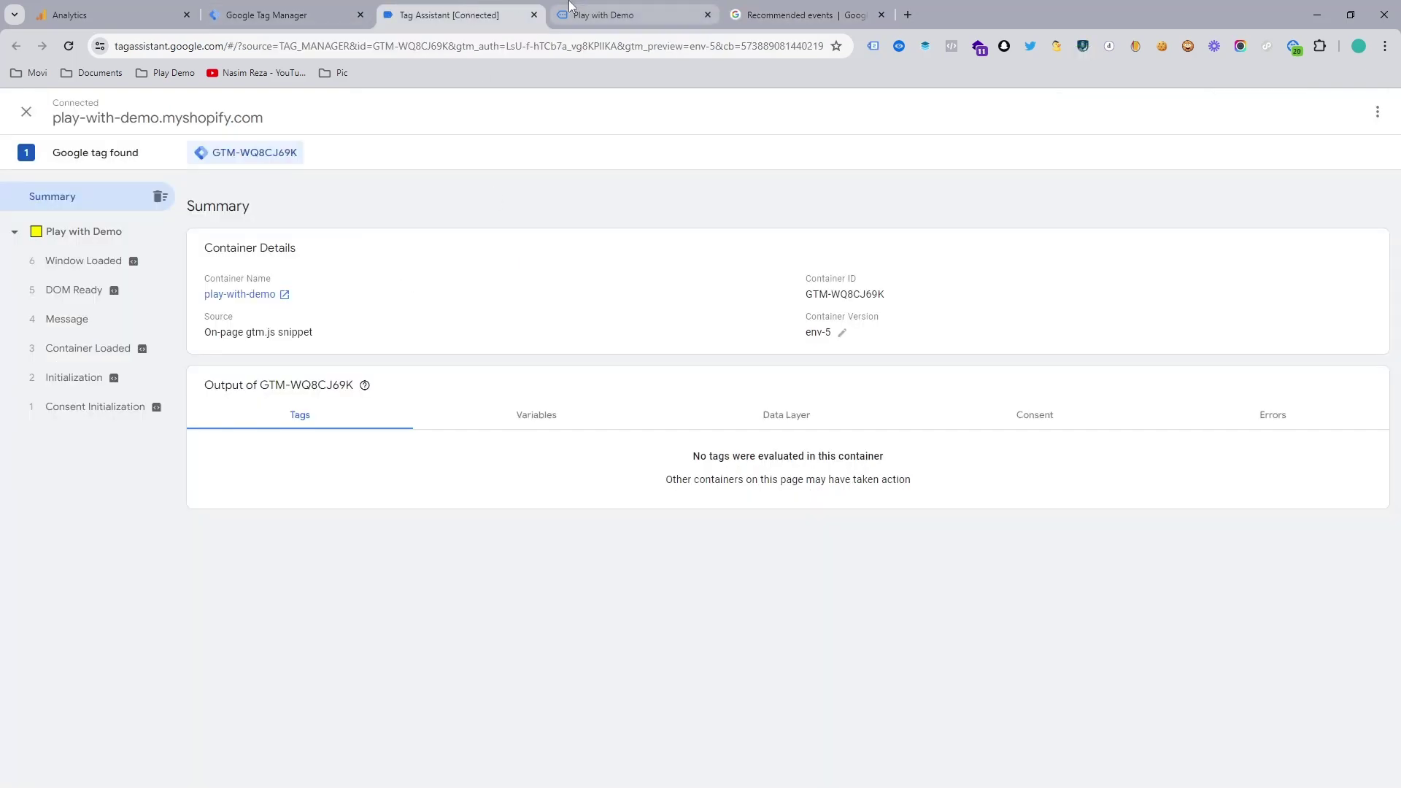
{"action": "left_click", "coordinate": [324, 6]}
{"action": "left_click", "coordinate": [640, 273]}
{"action": "key", "text": "ctrl+v"}
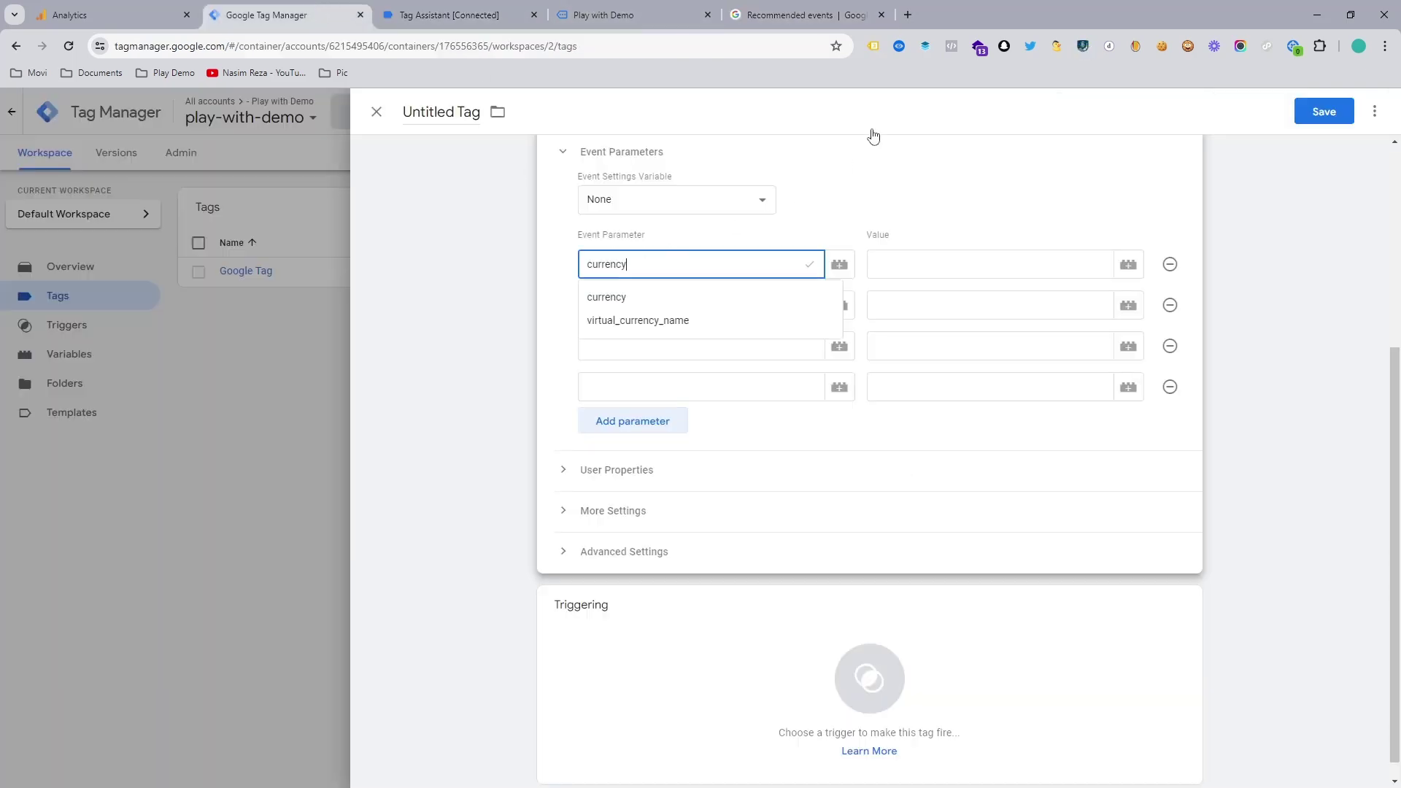
Copy value from the purchase docs into the second parameter name.
{"action": "left_click", "coordinate": [795, 15]}
{"action": "left_click", "coordinate": [410, 454]}
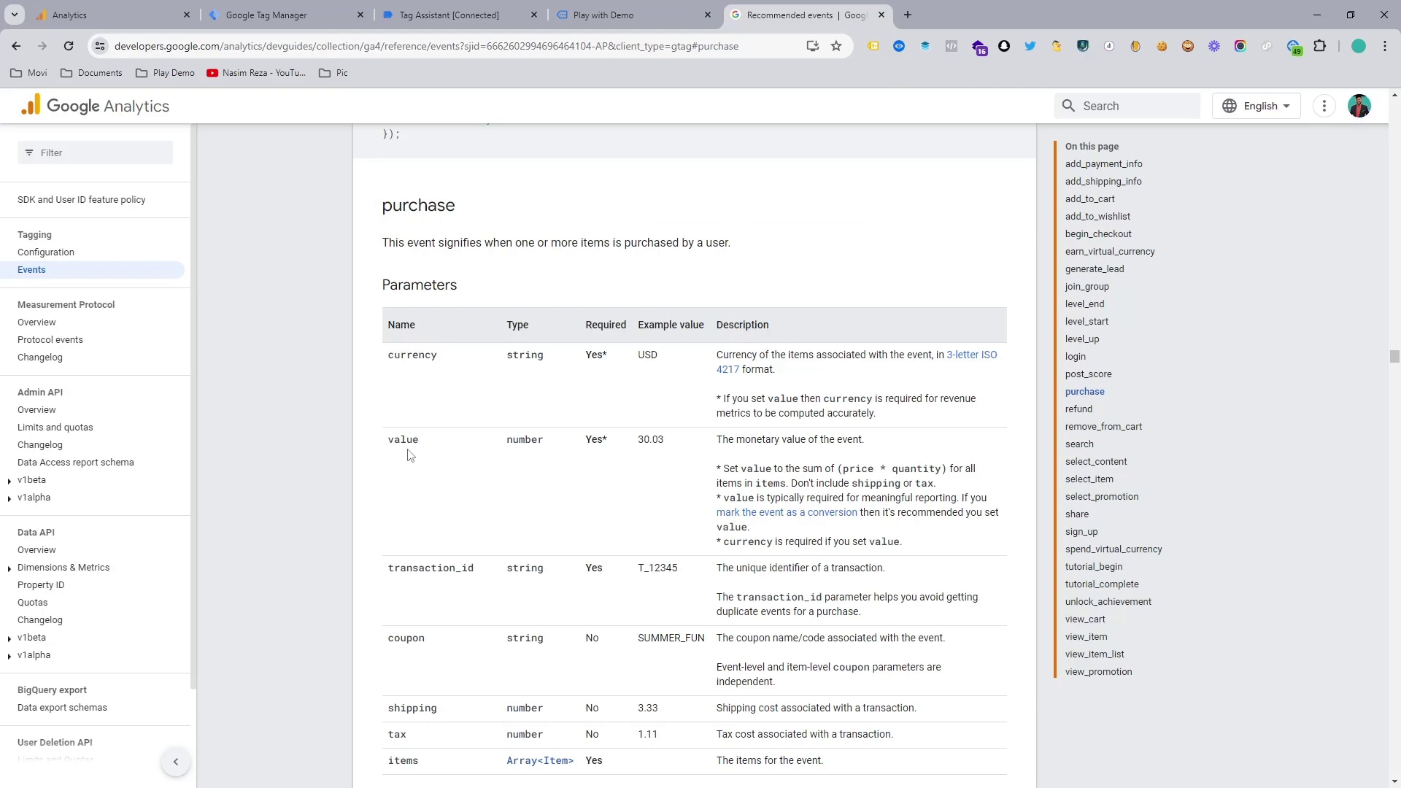
{"action": "double_click", "coordinate": [406, 441]}
{"action": "key", "text": "ctrl+c"}
{"action": "left_click", "coordinate": [427, 11]}
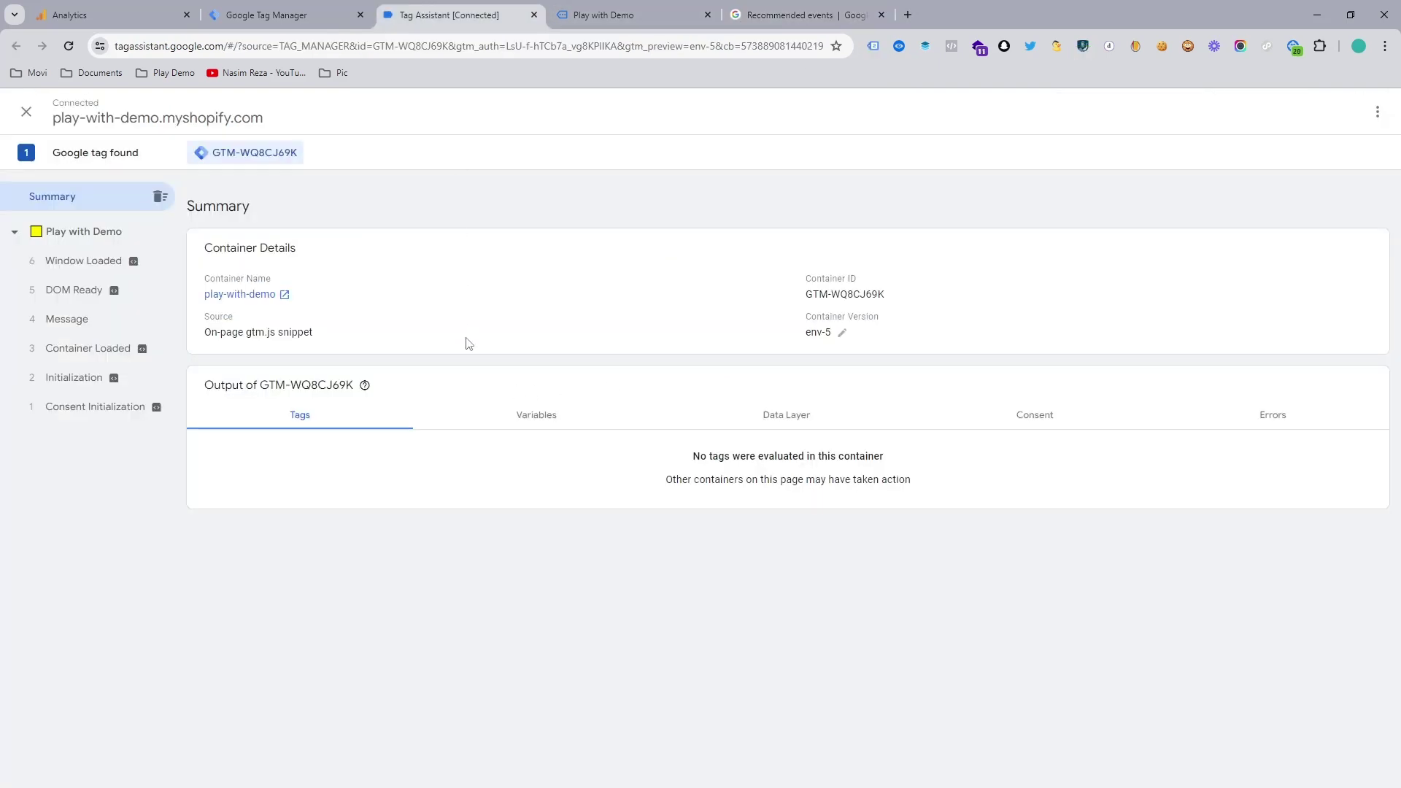
{"action": "left_click", "coordinate": [234, 8]}
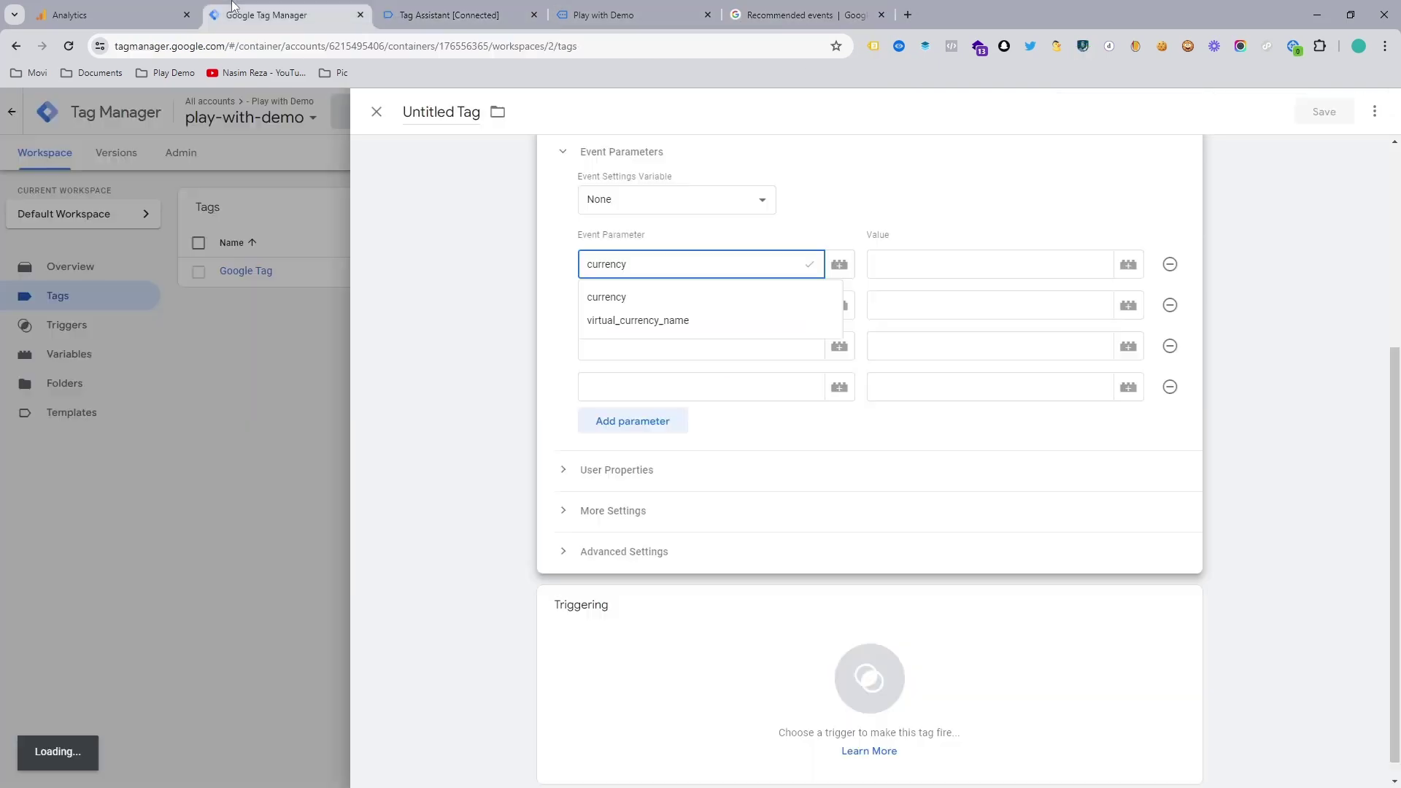
{"action": "left_click", "coordinate": [632, 347]}
{"action": "left_click", "coordinate": [625, 313]}
{"action": "key", "text": "ctrl+v"}
{"action": "left_click", "coordinate": [626, 345]}
Copy transaction_id from the docs into its parameter name and add a fifth parameter row.
{"action": "left_click", "coordinate": [759, 10]}
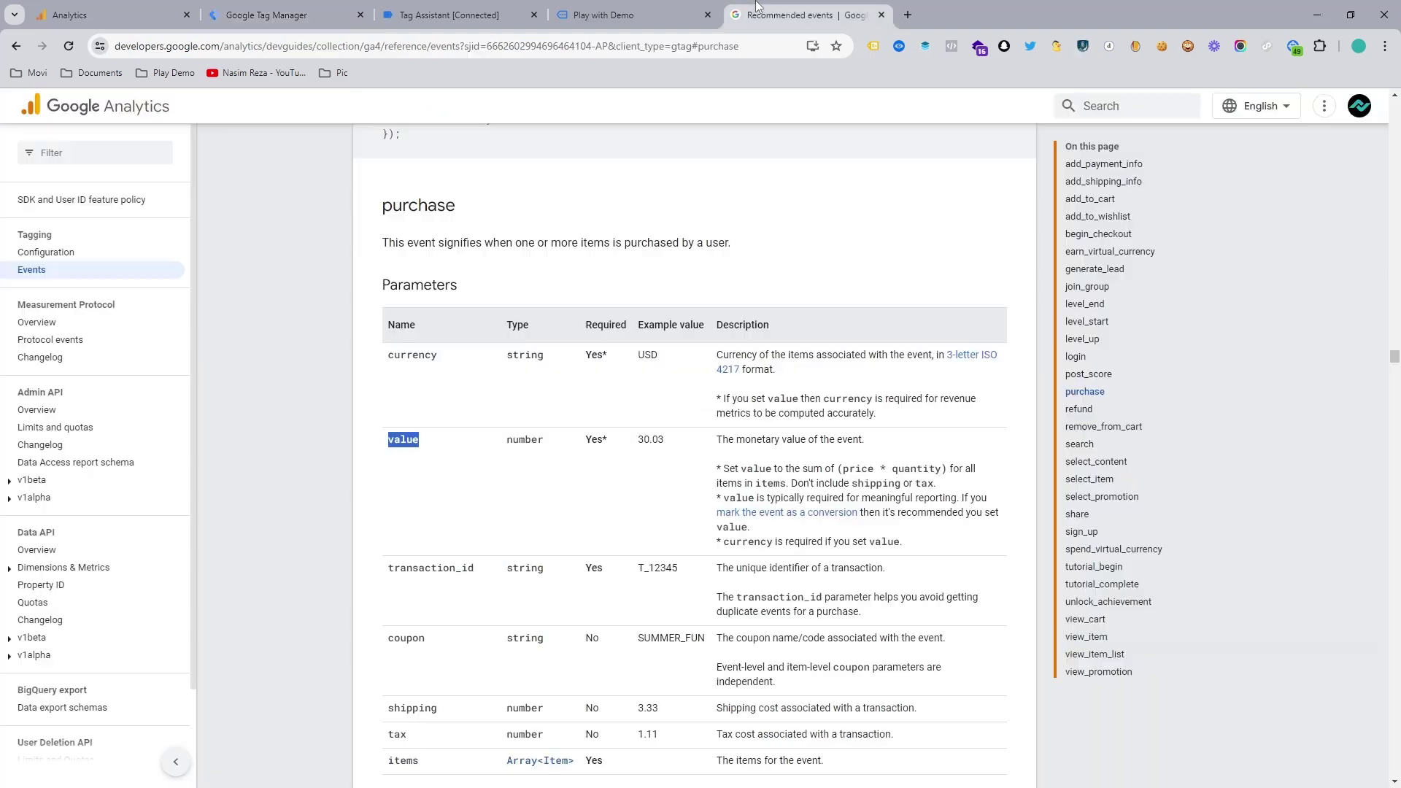
{"action": "double_click", "coordinate": [421, 566]}
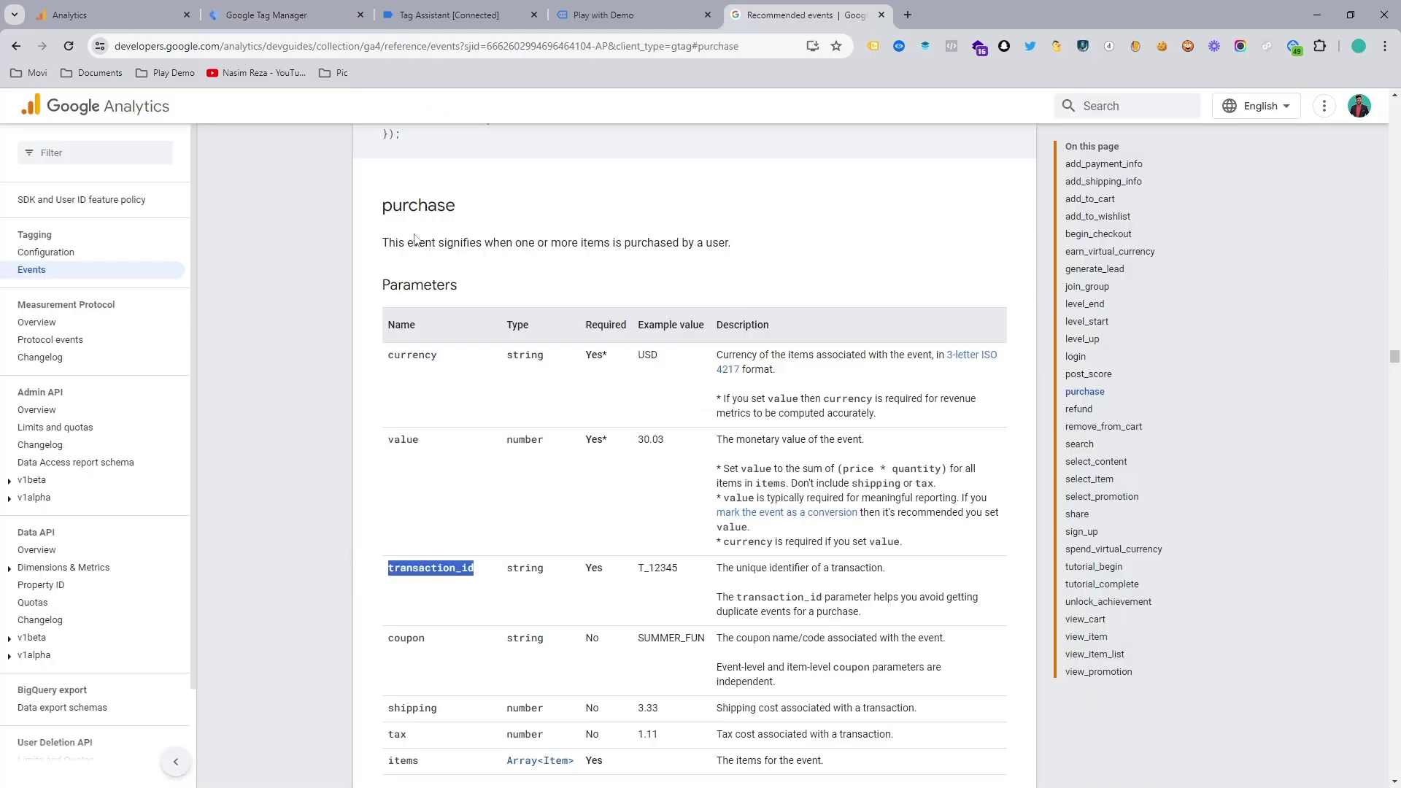
{"action": "left_click", "coordinate": [332, 14]}
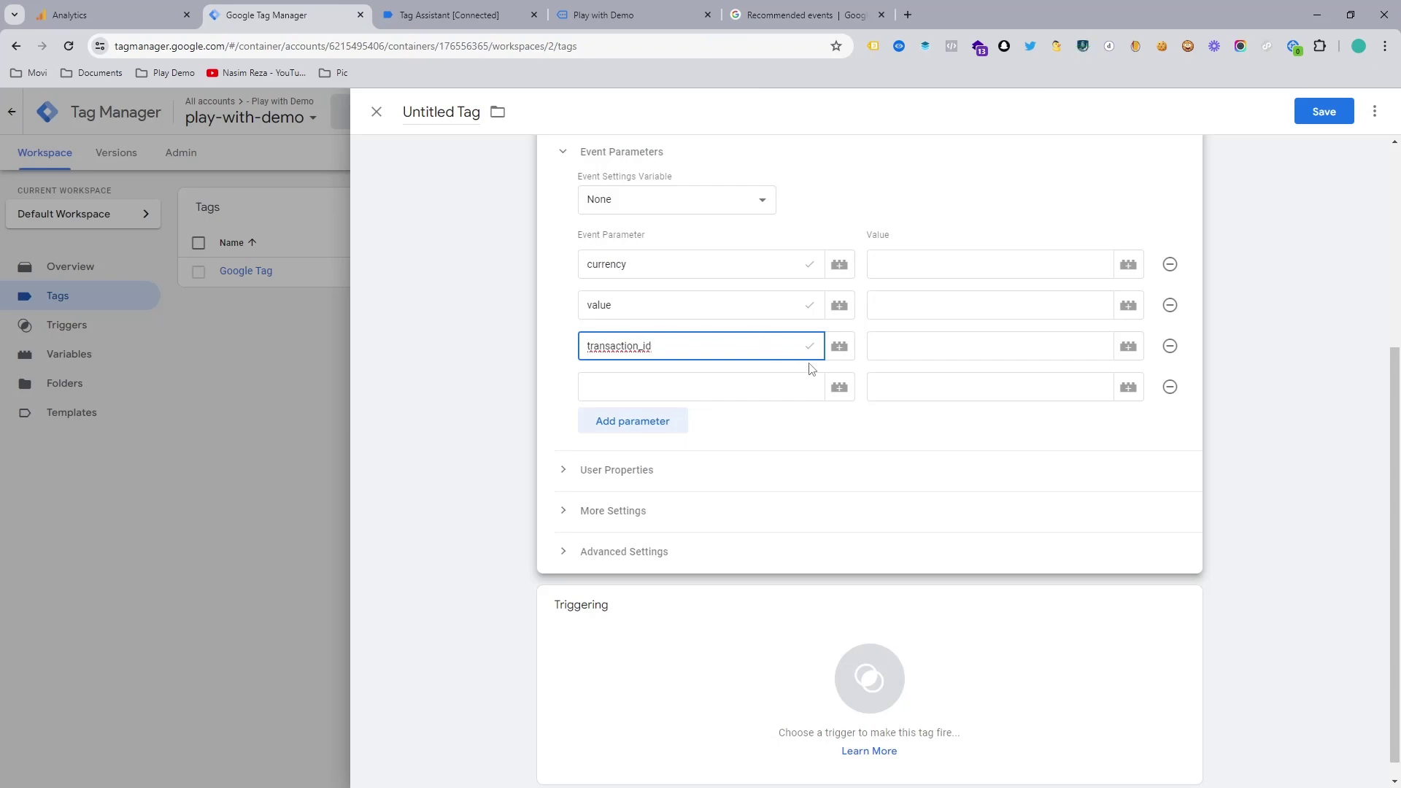
{"action": "left_click", "coordinate": [801, 9]}
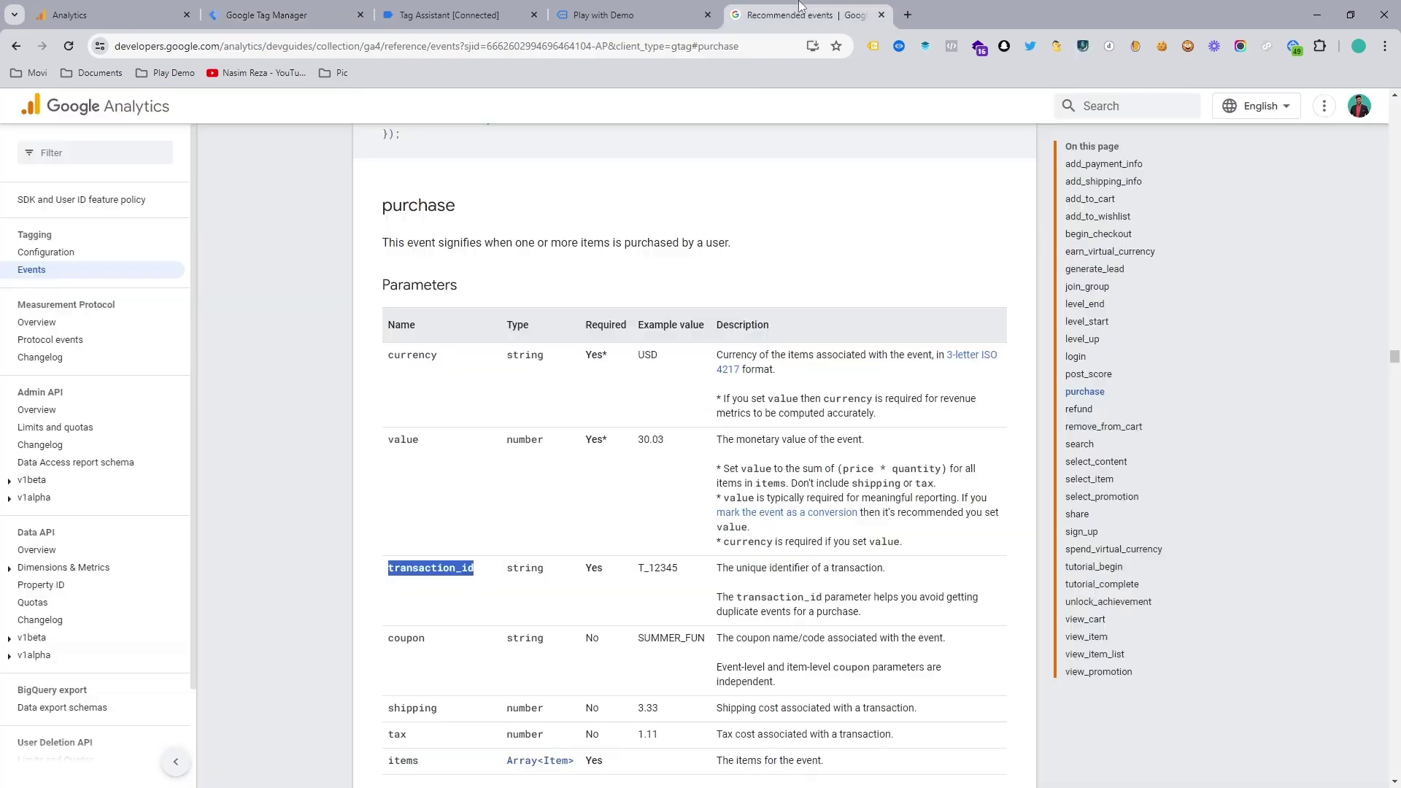
{"action": "scroll", "coordinate": [494, 571], "scroll_direction": "down", "scroll_amount": 4}
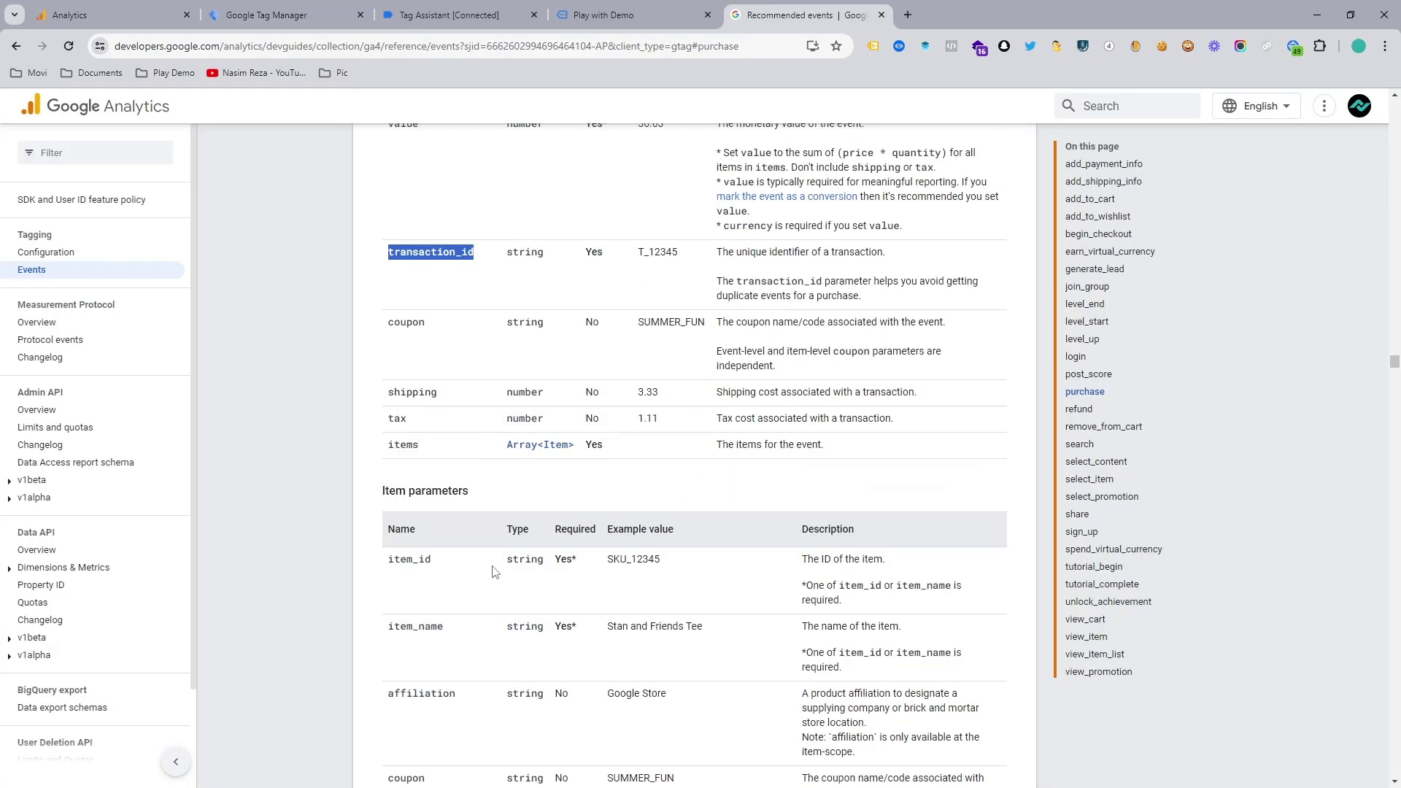
{"action": "left_click", "coordinate": [421, 575]}
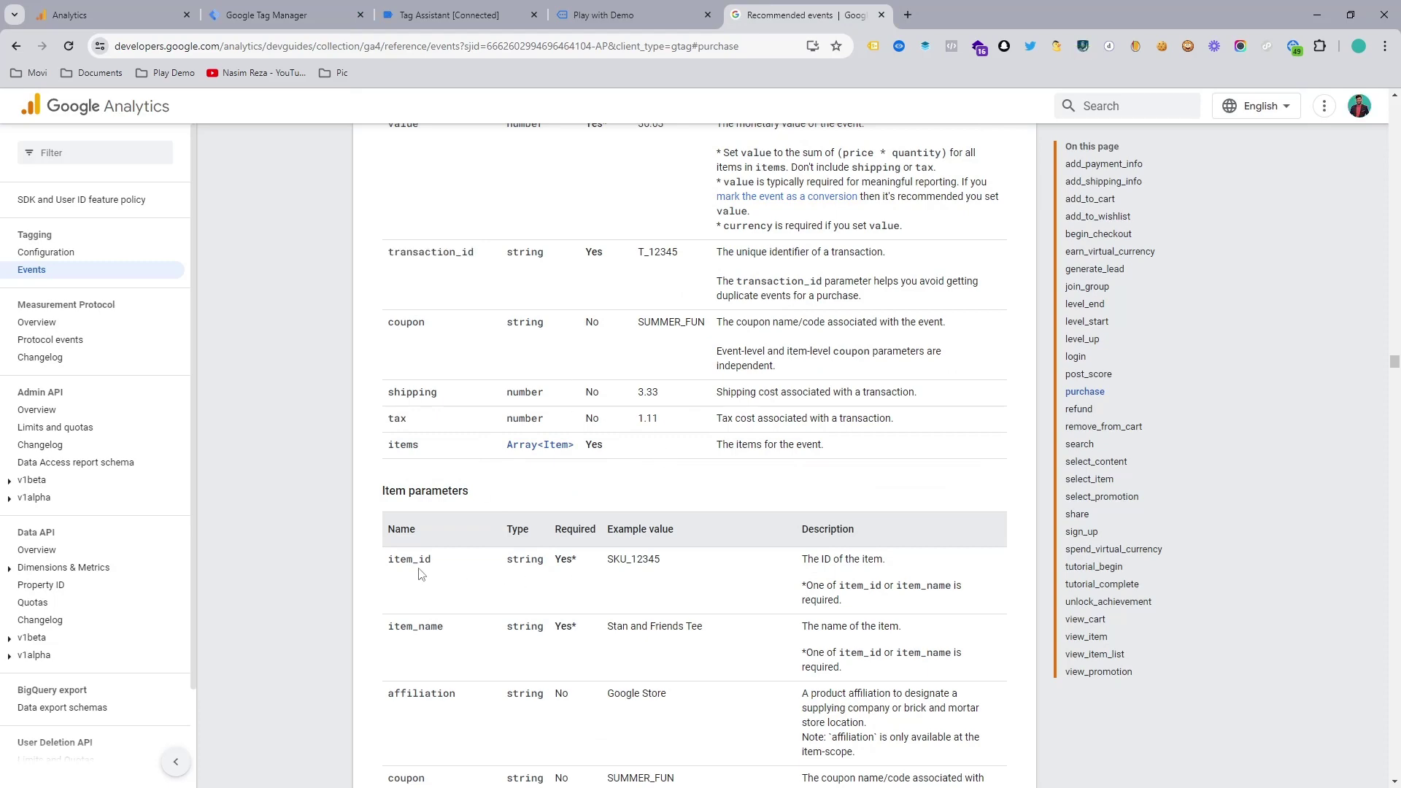
{"action": "left_click", "coordinate": [449, 14]}
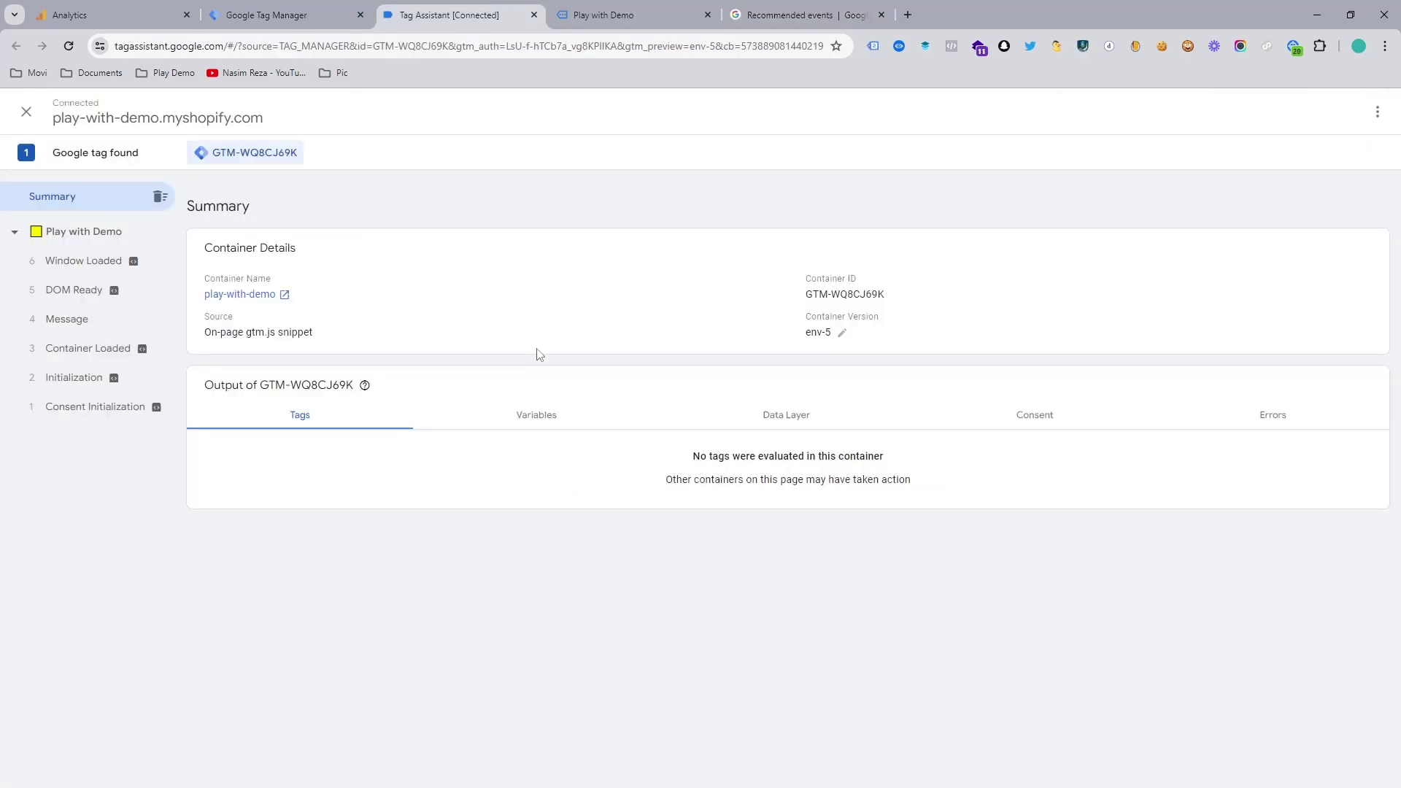
{"action": "left_click", "coordinate": [603, 15]}
{"action": "left_click", "coordinate": [325, 15]}
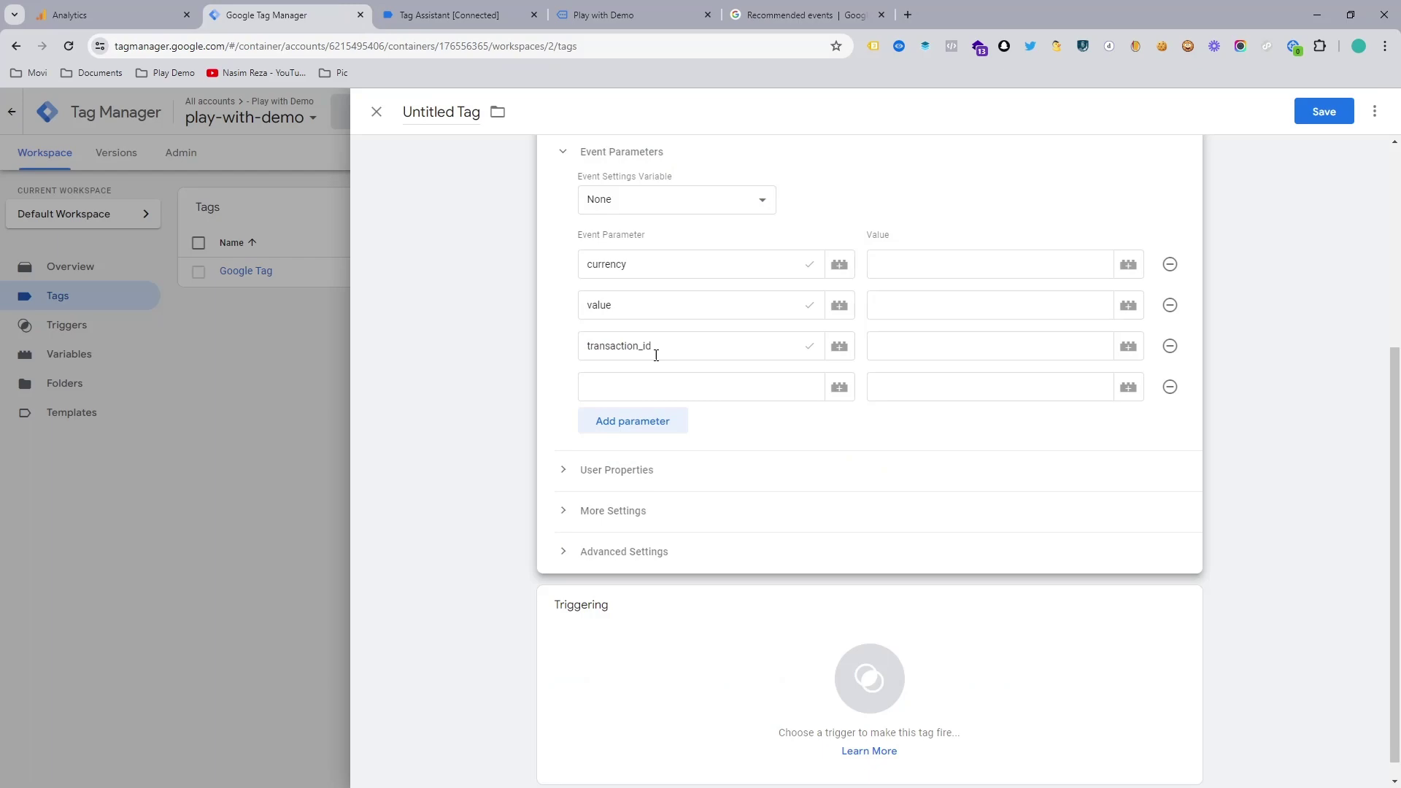
{"action": "left_click", "coordinate": [656, 386]}
{"action": "left_click", "coordinate": [648, 426]}
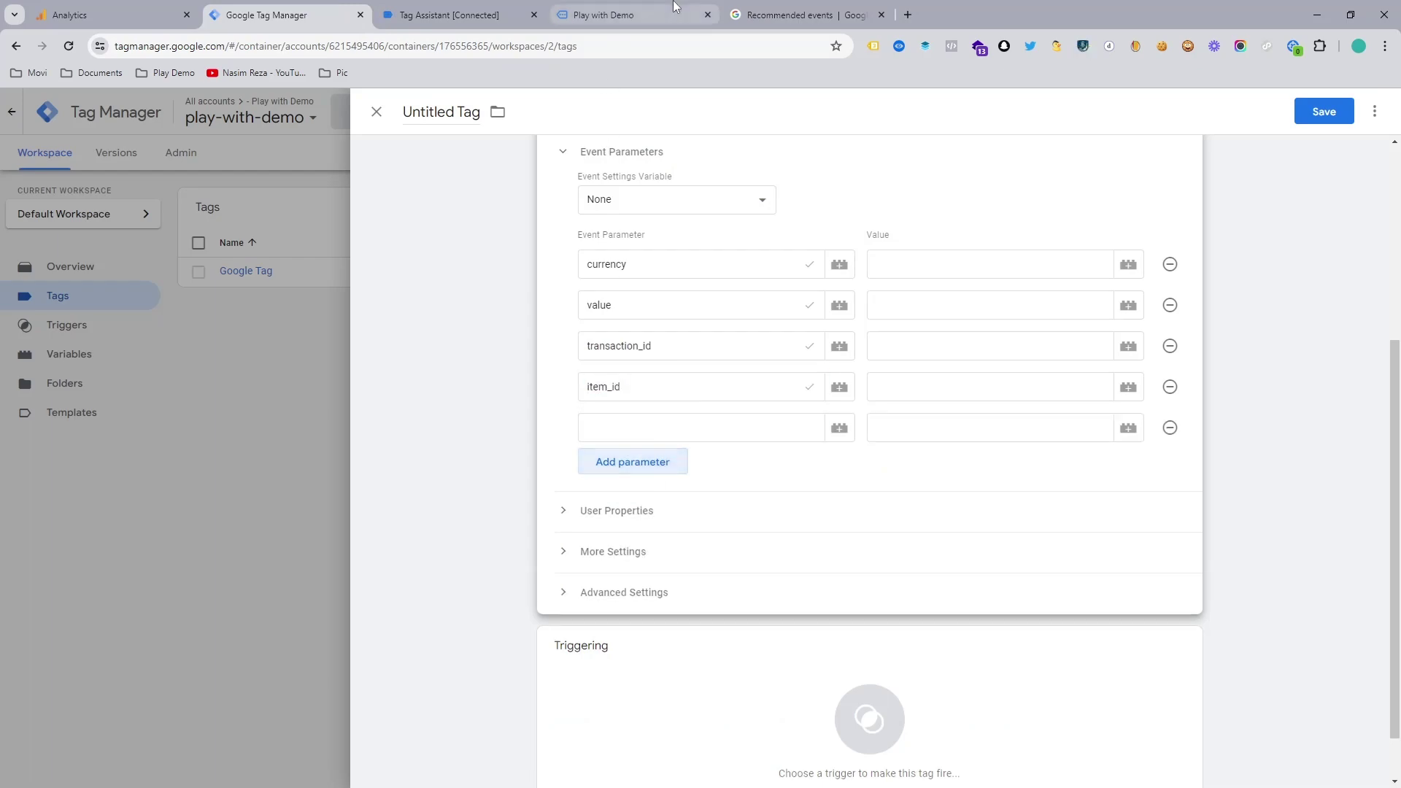
Copy item_name from the purchase docs into the fifth parameter name.
{"action": "left_click", "coordinate": [620, 15]}
{"action": "left_click", "coordinate": [777, 11]}
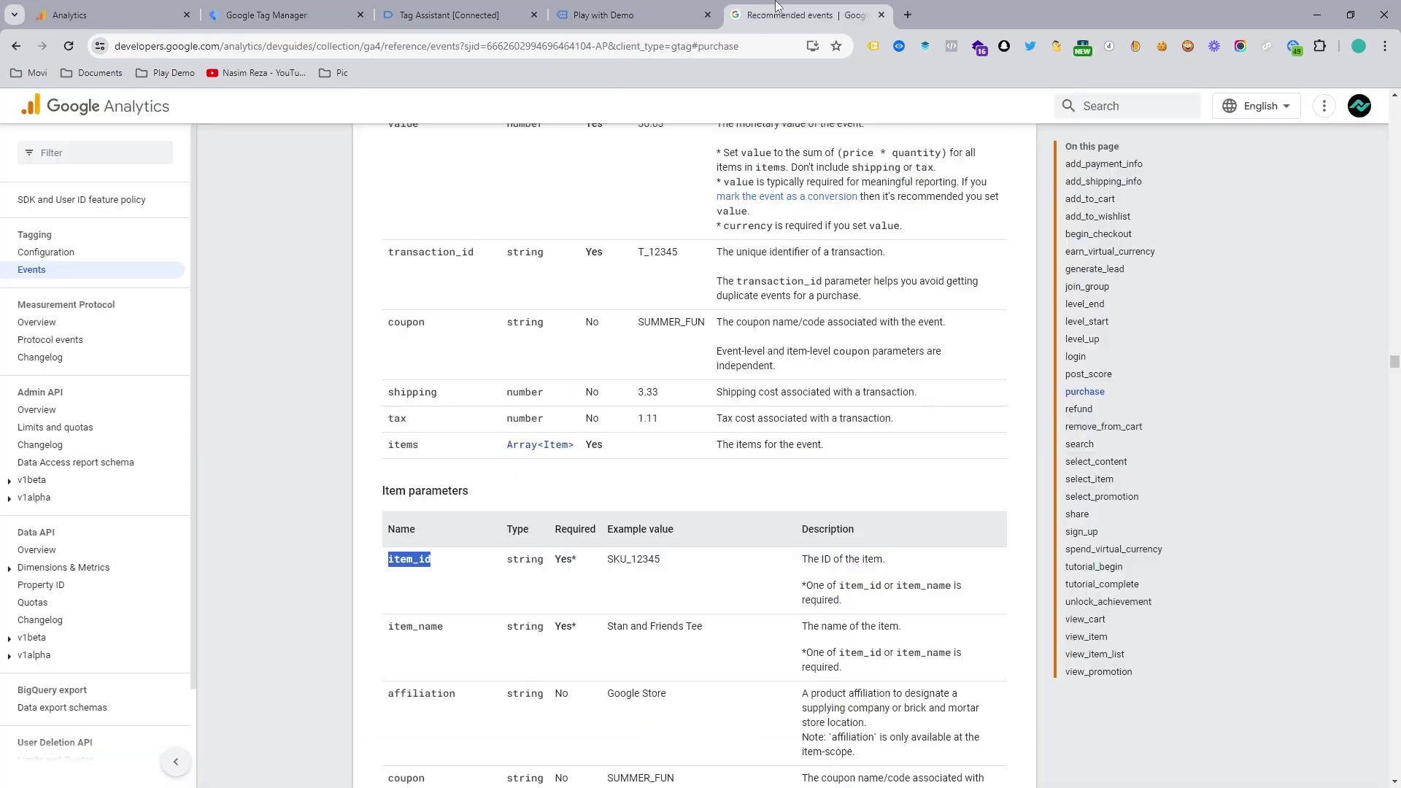
{"action": "double_click", "coordinate": [403, 625]}
{"action": "key", "text": "ctrl+c"}
{"action": "left_click", "coordinate": [284, 14]}
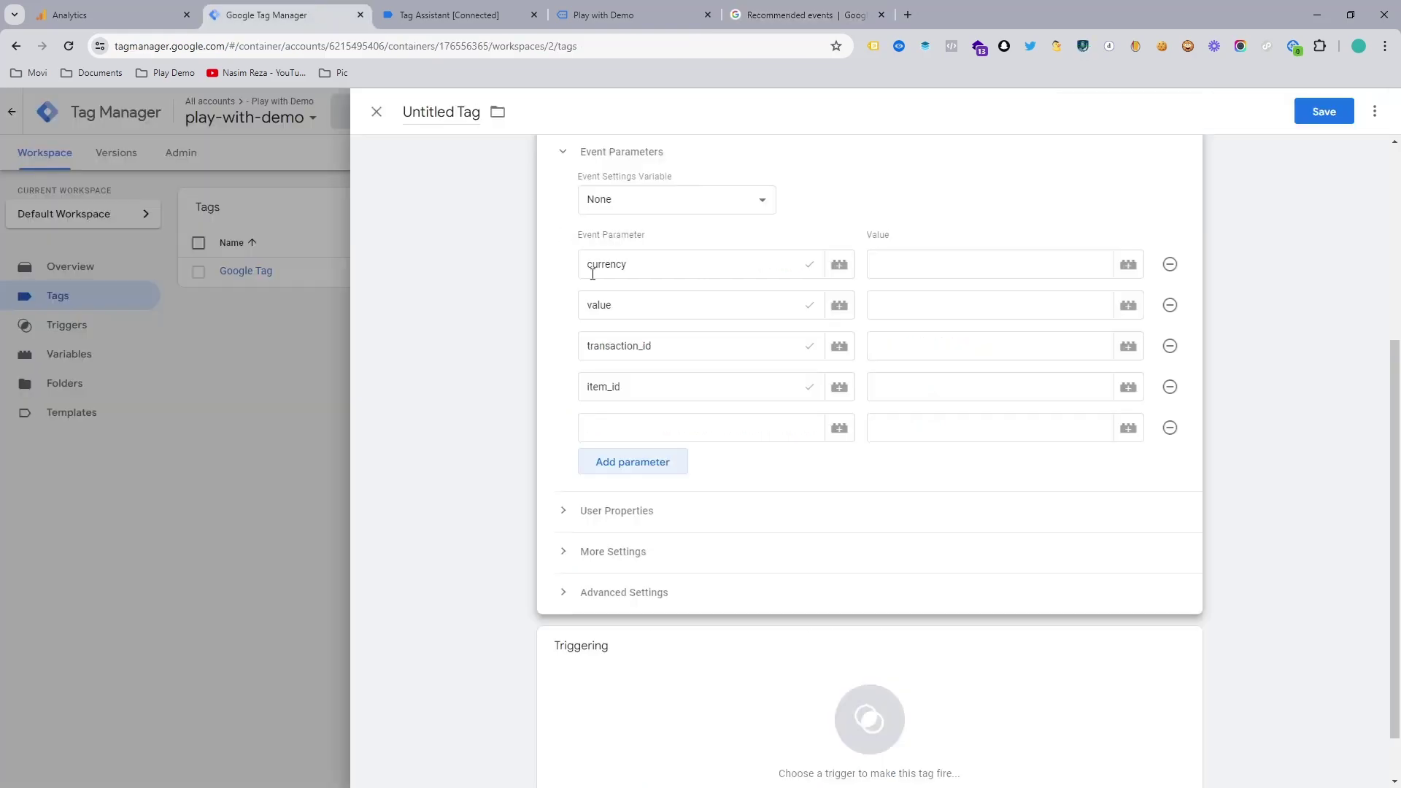
{"action": "left_click", "coordinate": [628, 417]}
{"action": "key", "text": "ctrl+v"}
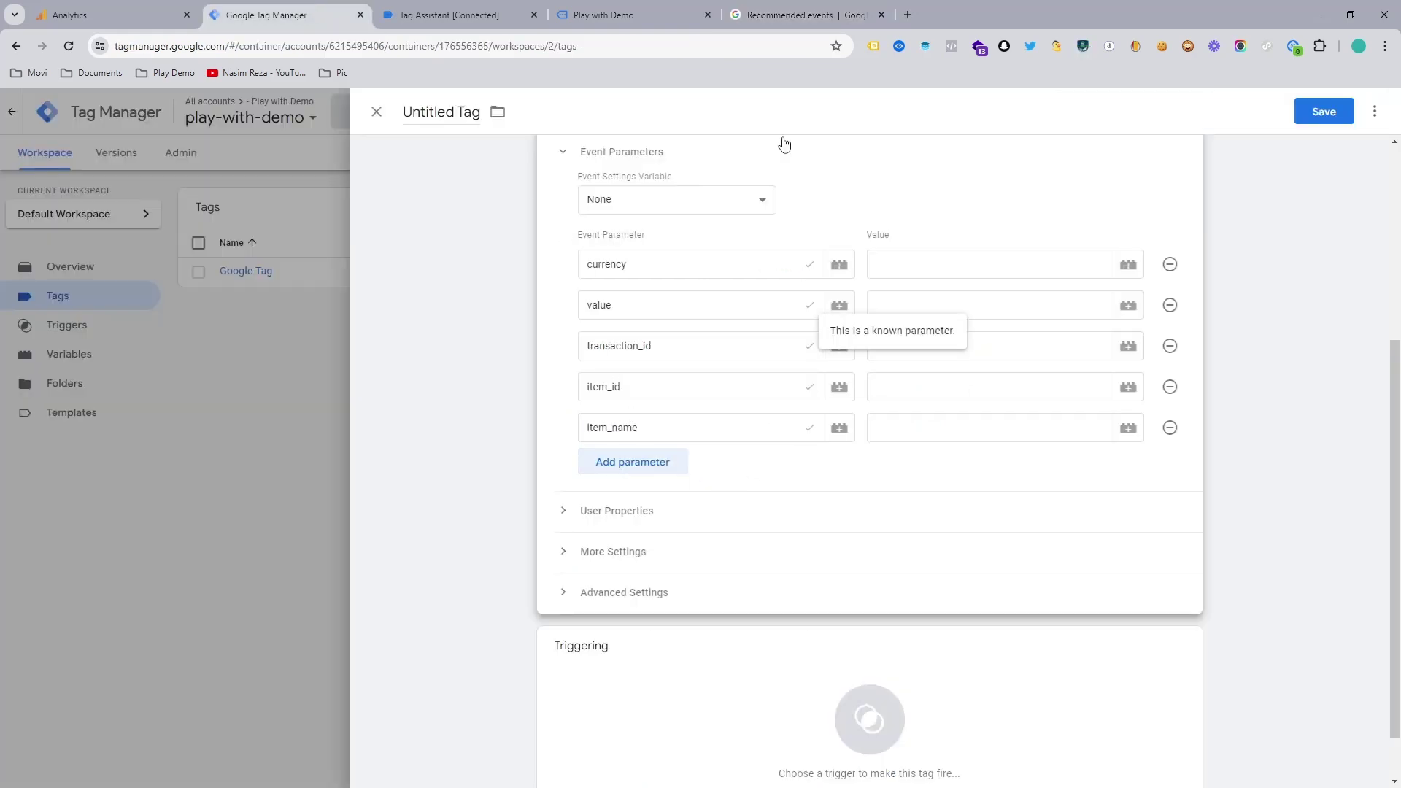
{"action": "left_click", "coordinate": [774, 7]}
{"action": "scroll", "coordinate": [604, 571], "scroll_direction": "down", "scroll_amount": 4}
{"action": "scroll", "coordinate": [583, 584], "scroll_direction": "up", "scroll_amount": 4}
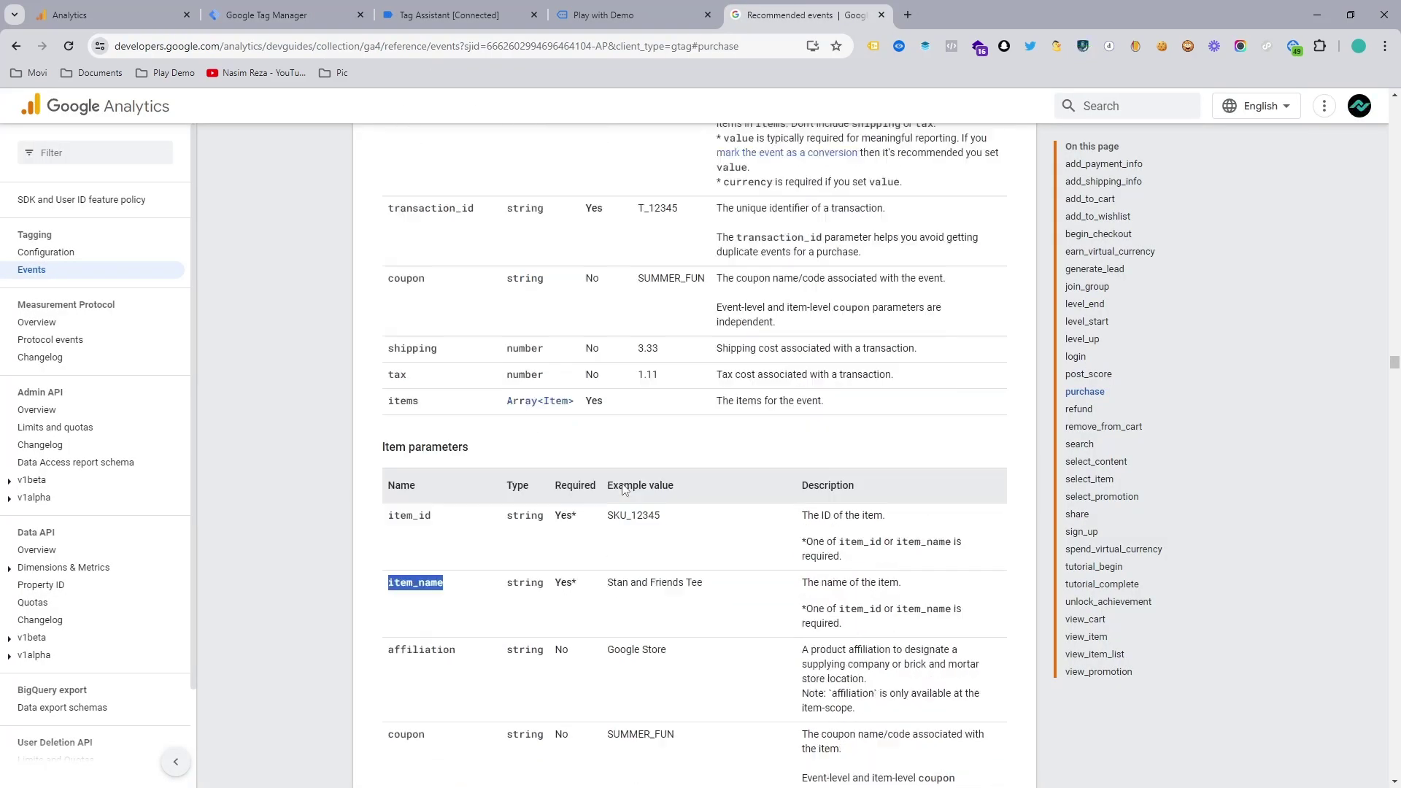
{"action": "scroll", "coordinate": [584, 656], "scroll_direction": "down", "scroll_amount": 6}
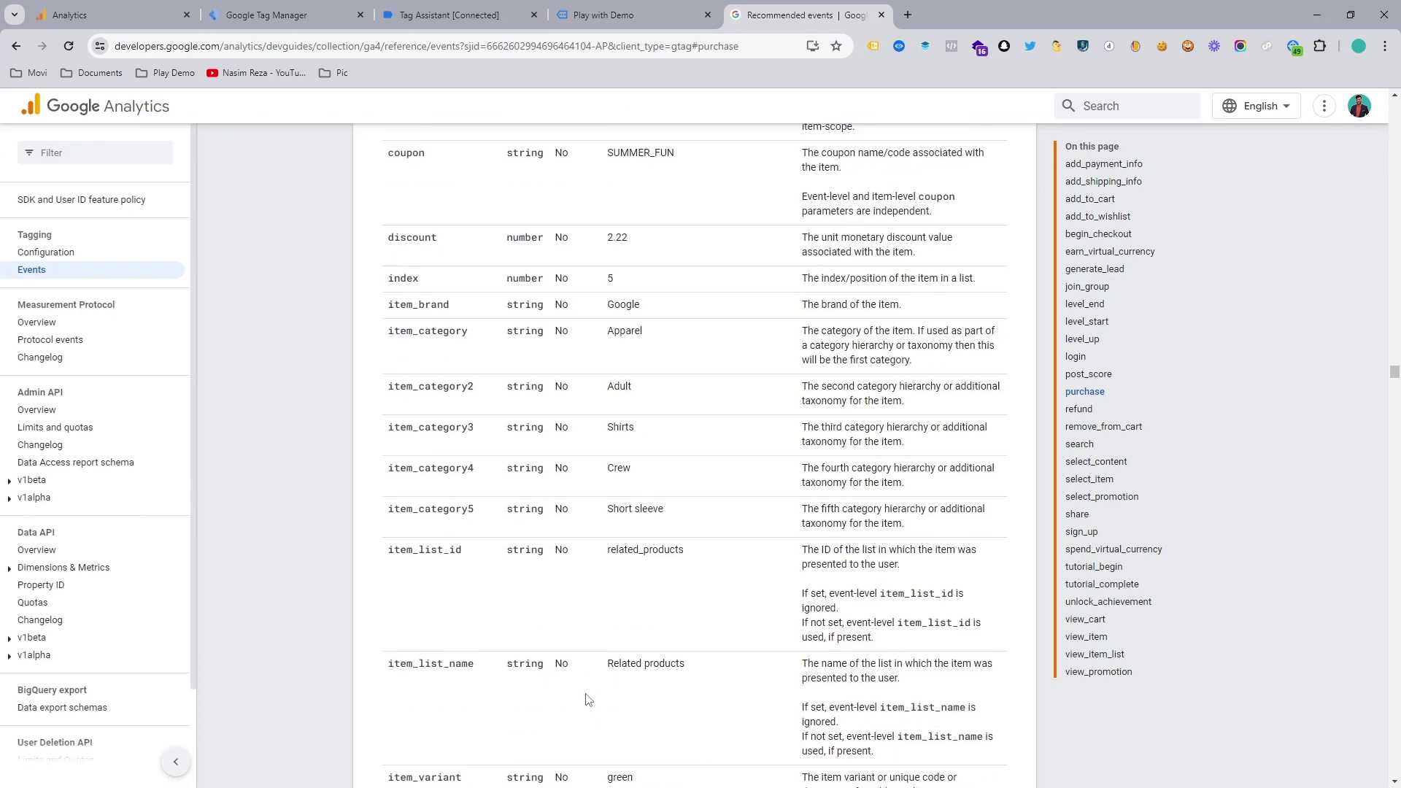
{"action": "scroll", "coordinate": [582, 547], "scroll_direction": "up", "scroll_amount": 6}
{"action": "left_click", "coordinate": [324, 9]}
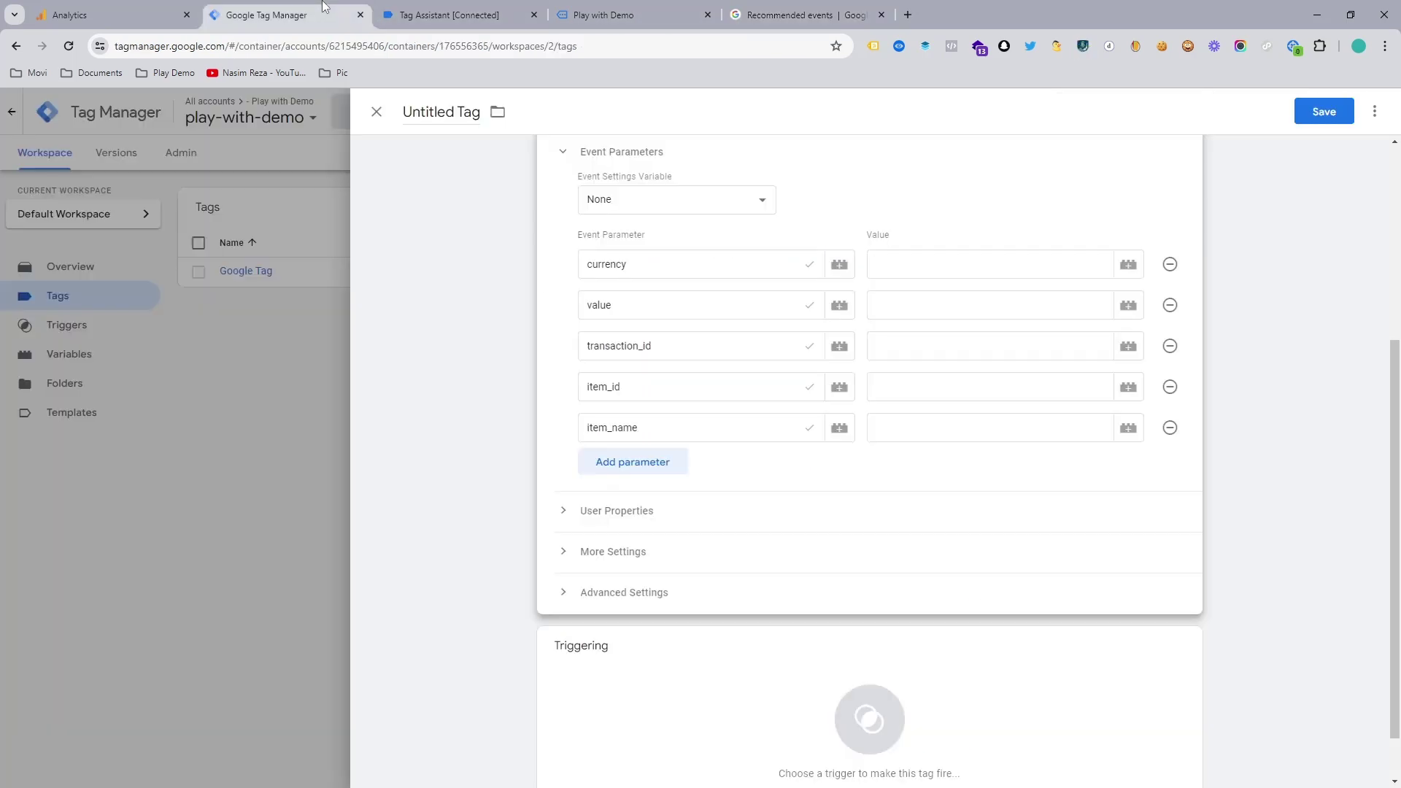
Open the red USB cable product page and set the currency parameter's value to USD.
{"action": "left_click", "coordinate": [606, 14]}
{"action": "left_click", "coordinate": [635, 215]}
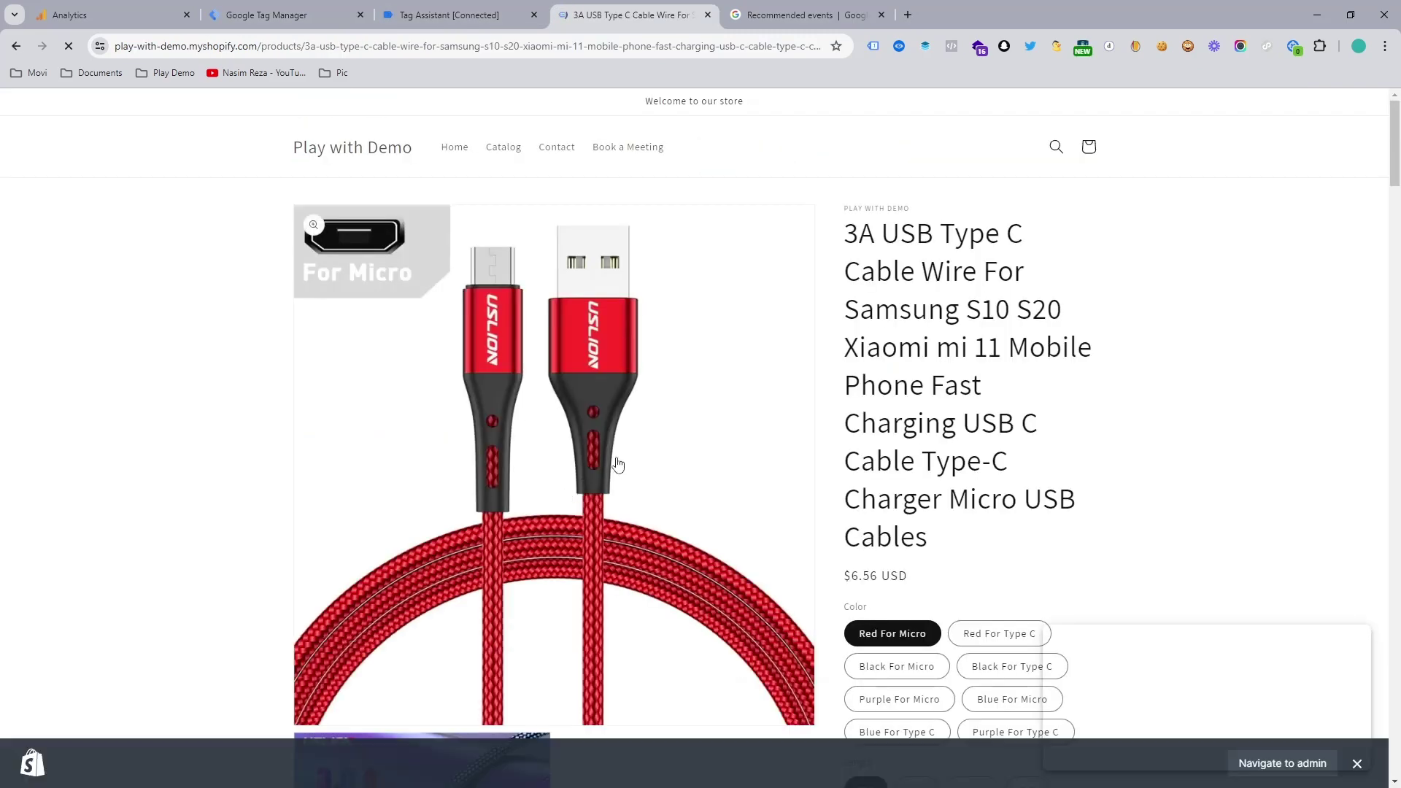
{"action": "left_click", "coordinate": [467, 15]}
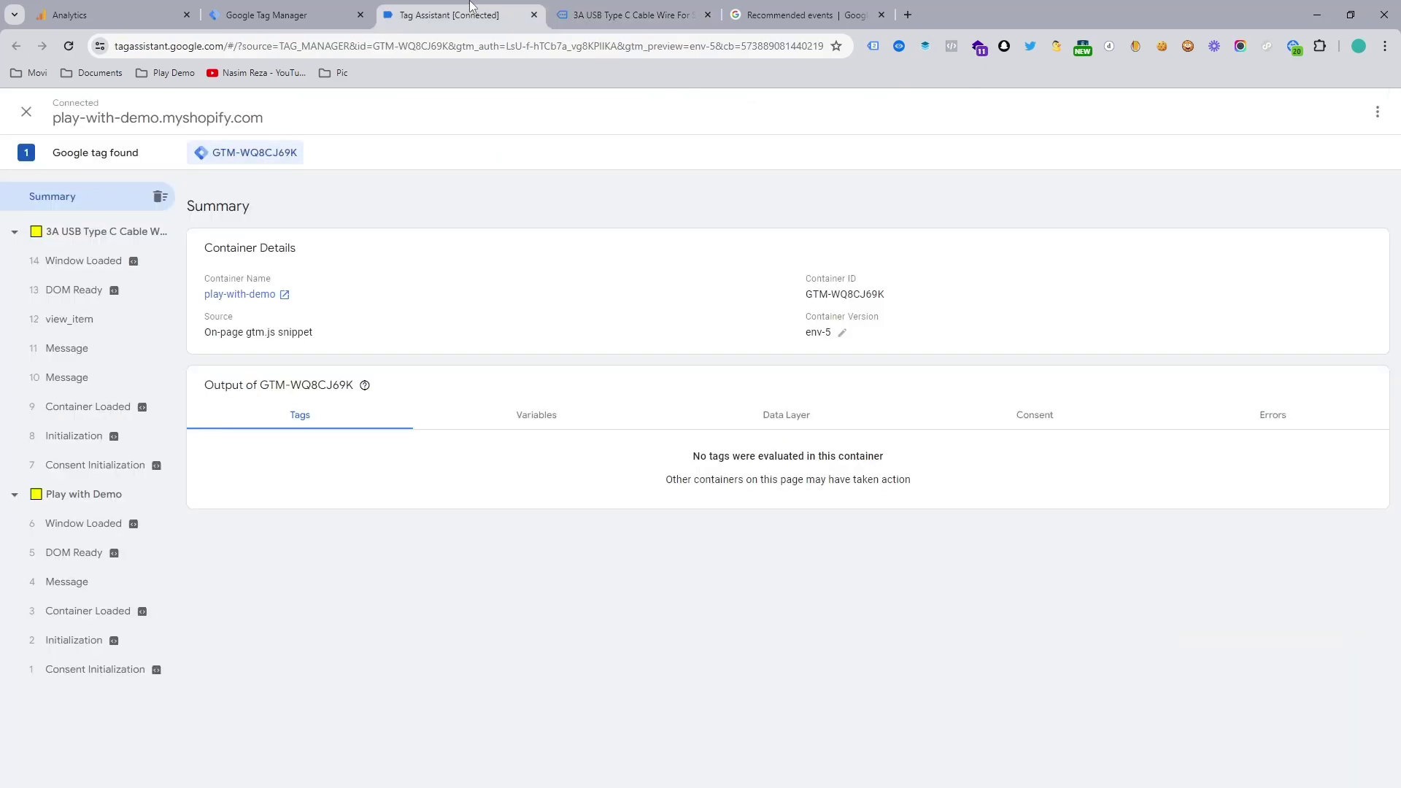
{"action": "left_click", "coordinate": [347, 9]}
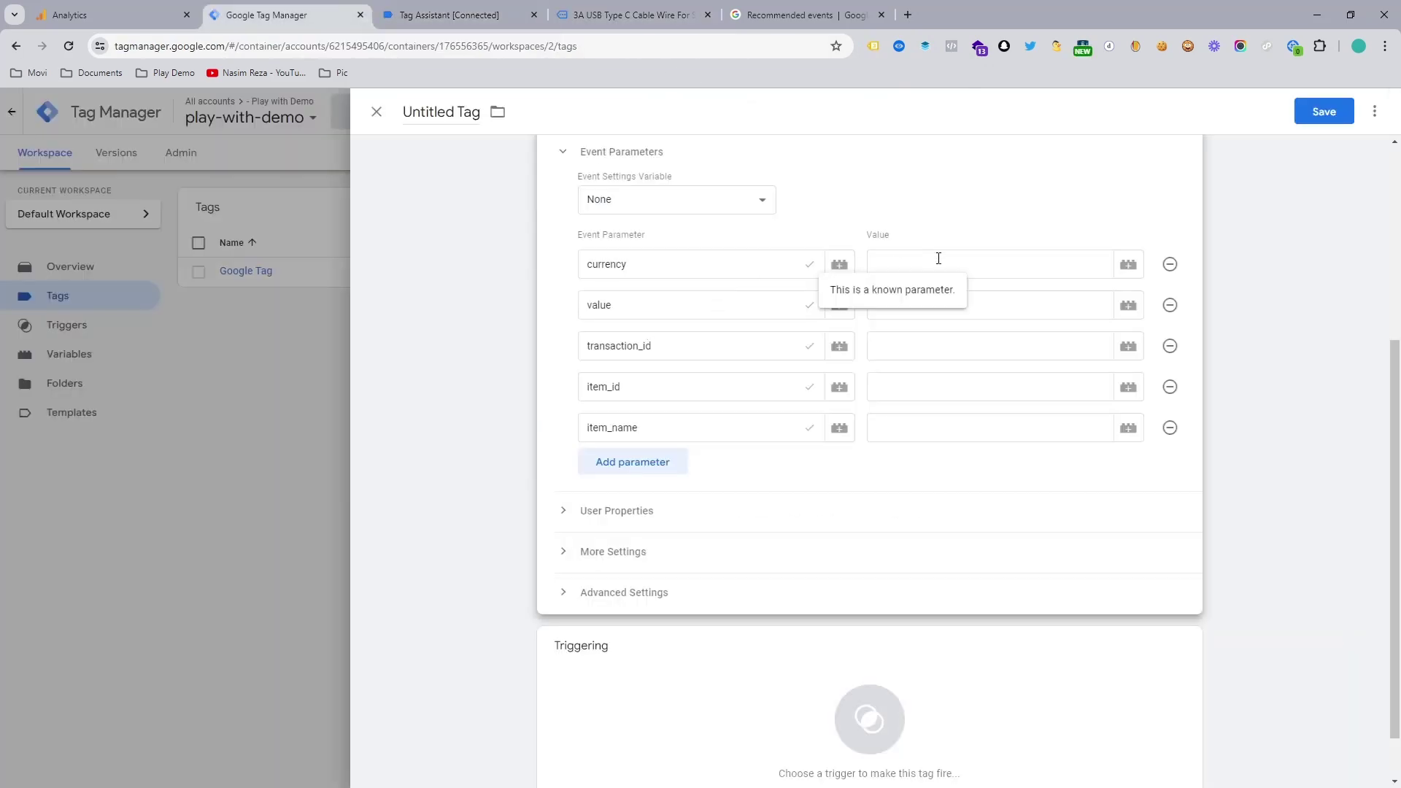
{"action": "left_click", "coordinate": [964, 258]}
{"action": "left_click", "coordinate": [627, 15]}
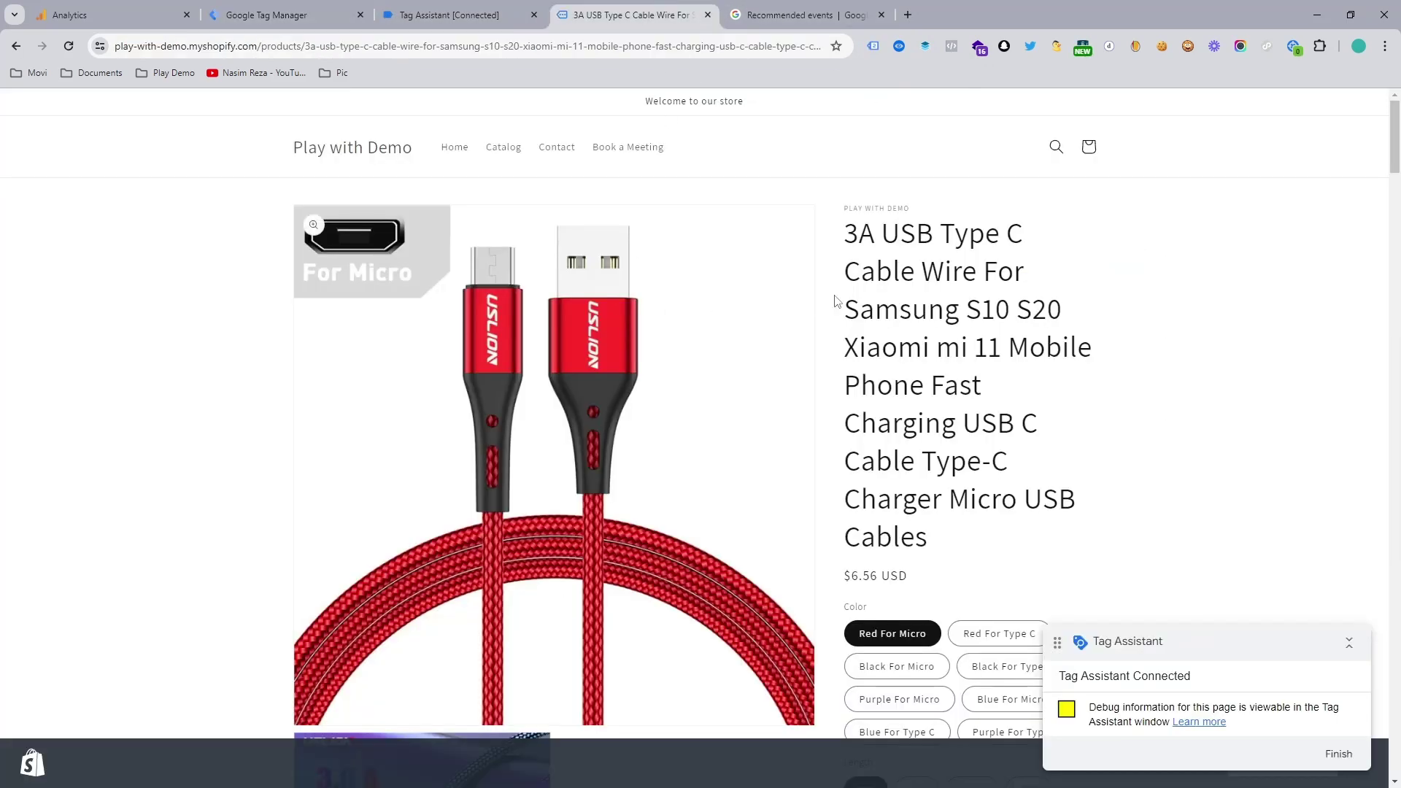
{"action": "left_click", "coordinate": [348, 10]}
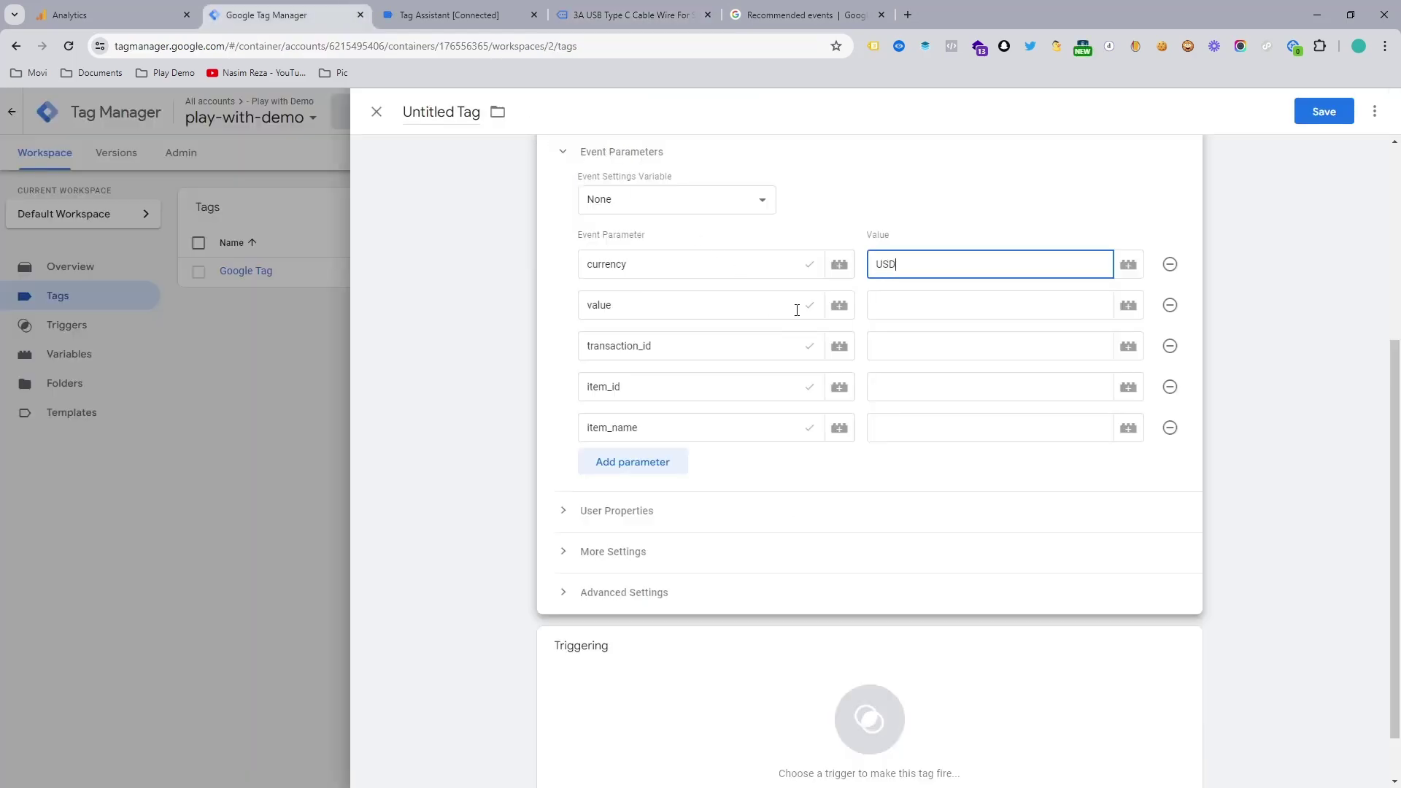
Inspect the view_item event's ecommerce data in the datalayer checker on the product page.
{"action": "left_click", "coordinate": [903, 312]}
{"action": "left_click", "coordinate": [393, 6]}
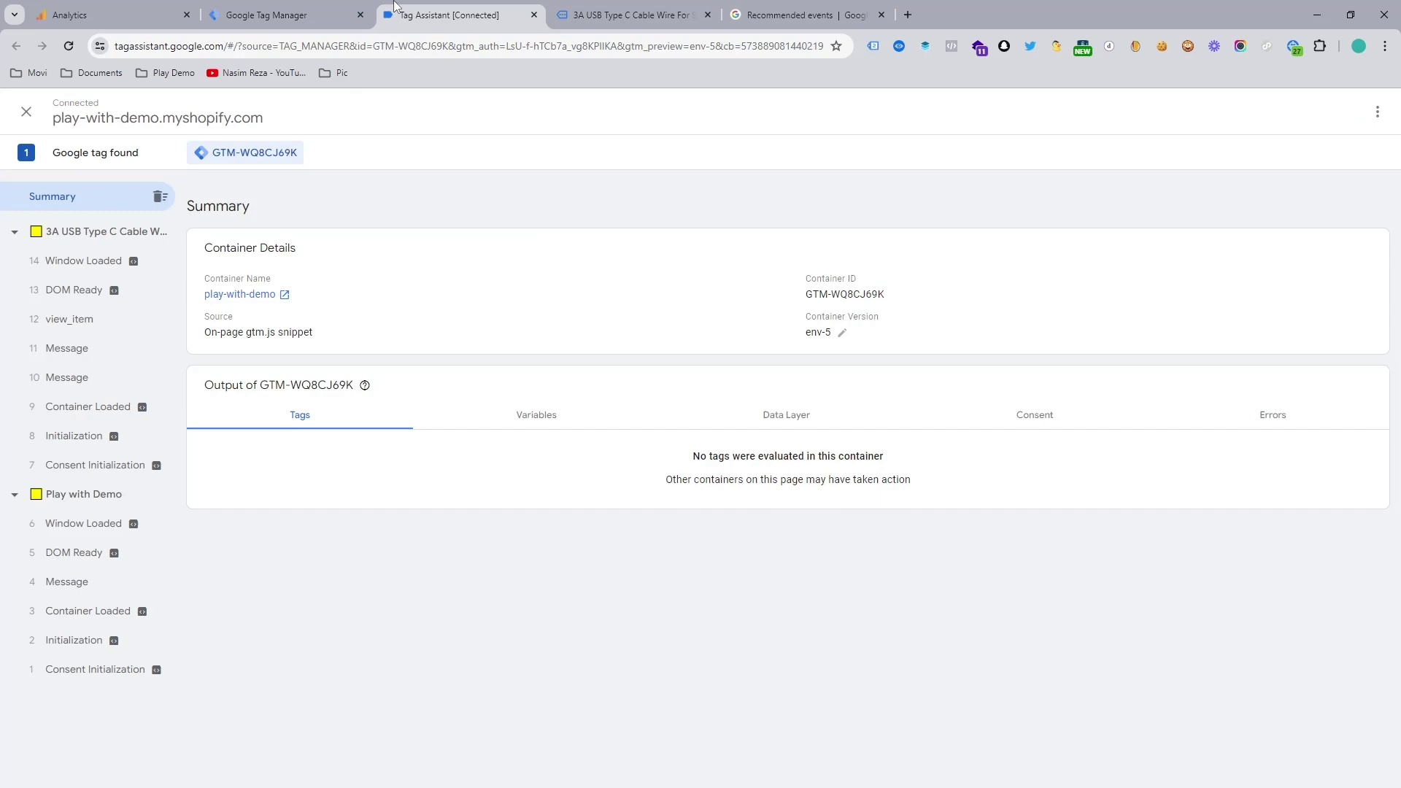
{"action": "left_click", "coordinate": [629, 14]}
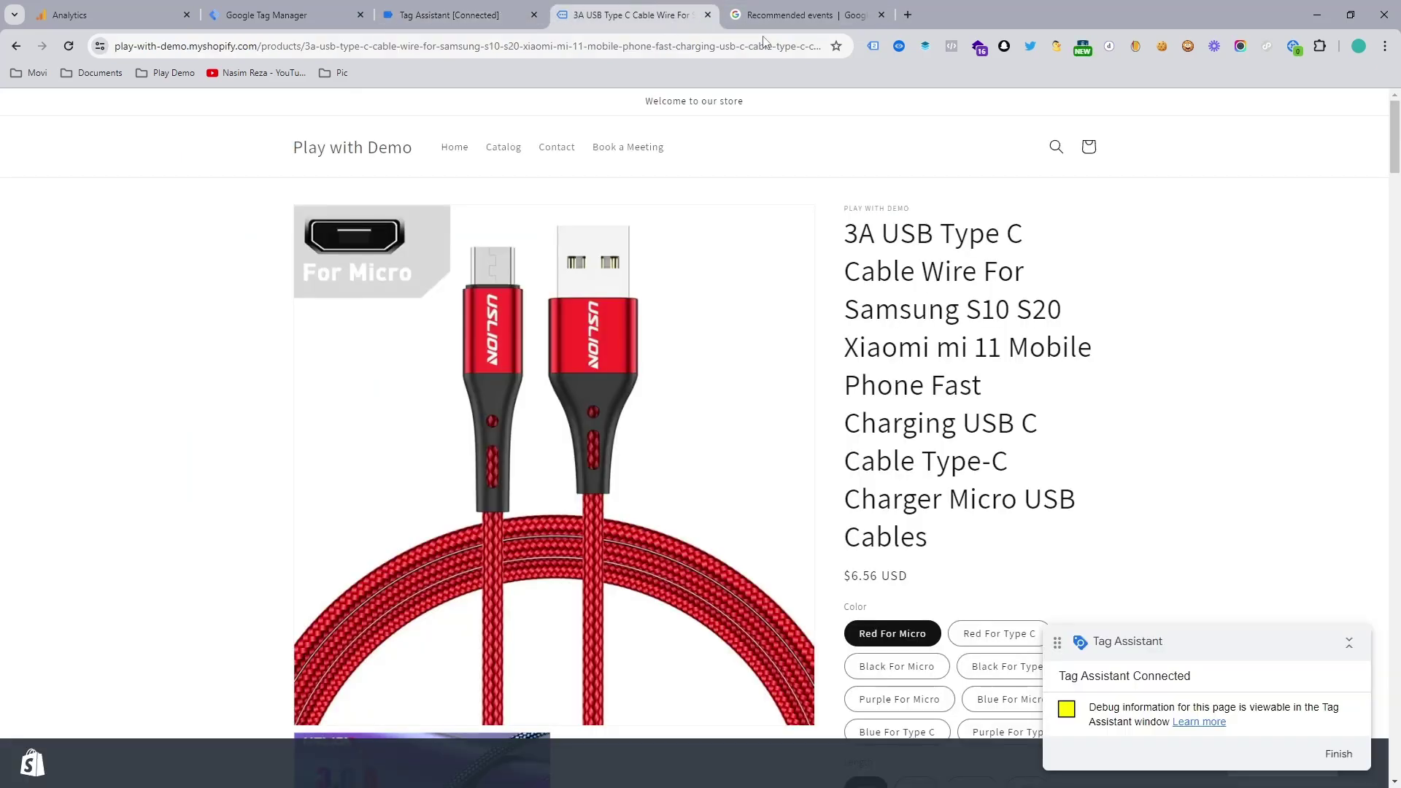
{"action": "left_click", "coordinate": [898, 45]}
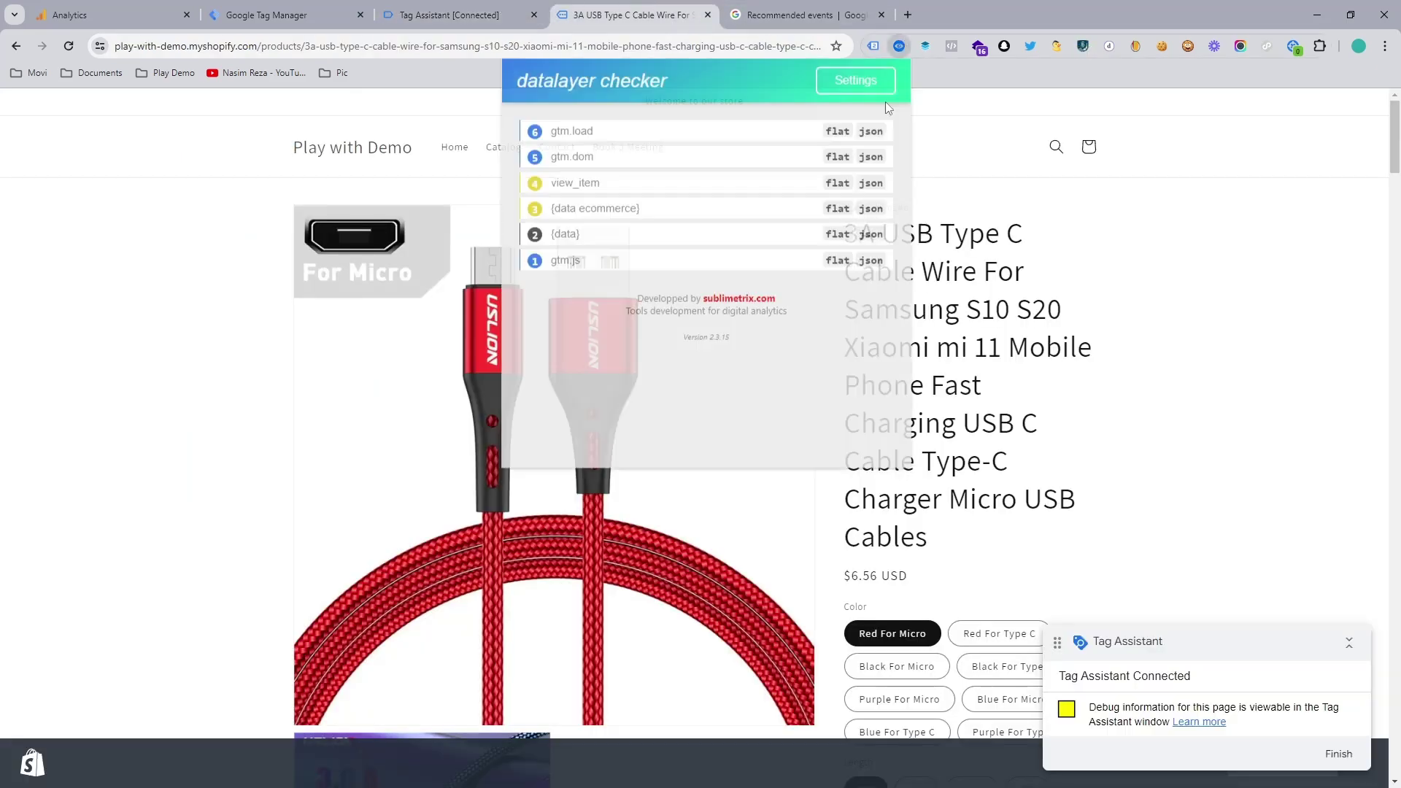
{"action": "left_click", "coordinate": [604, 185]}
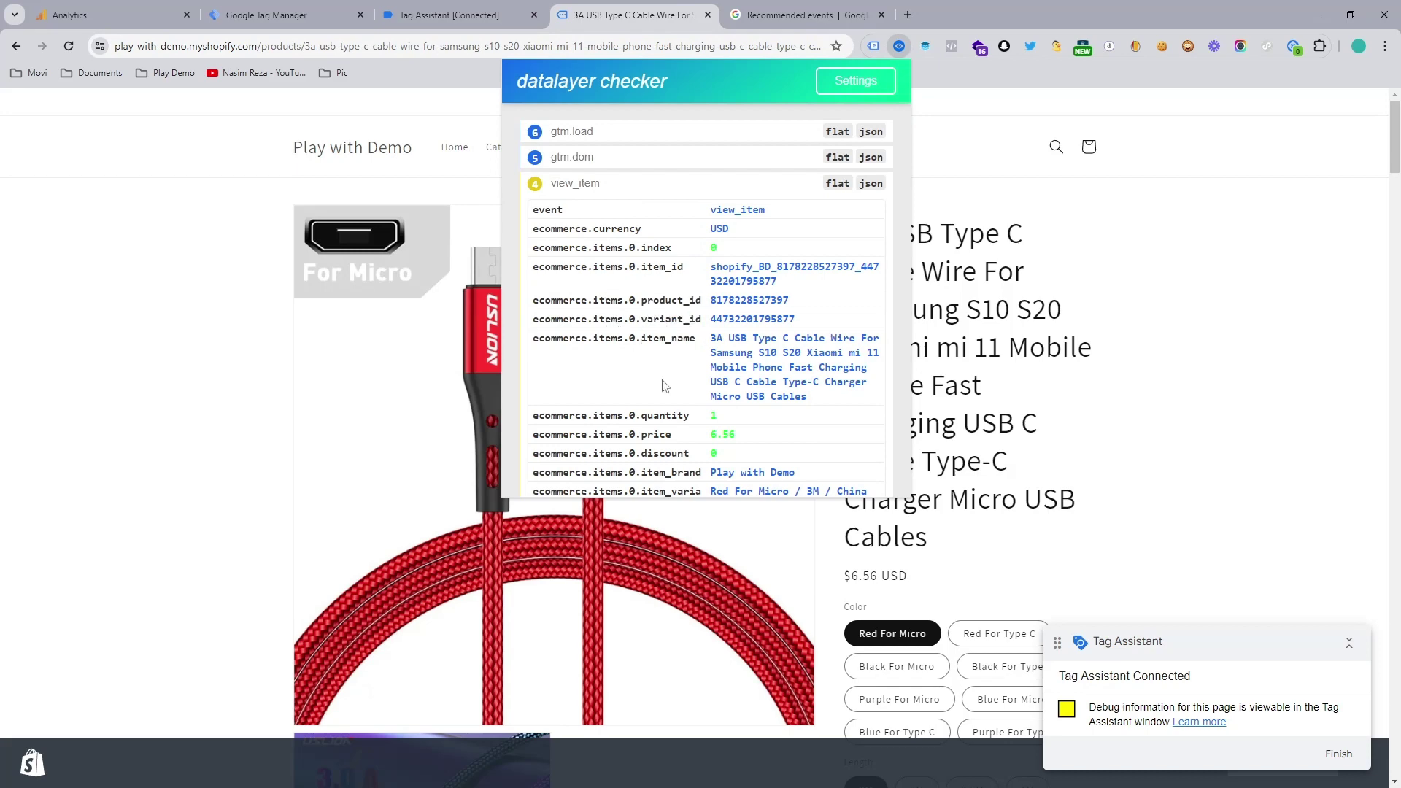
{"action": "mouse_move", "coordinate": [717, 401]}
{"action": "scroll", "coordinate": [711, 398], "scroll_direction": "down", "scroll_amount": 3}
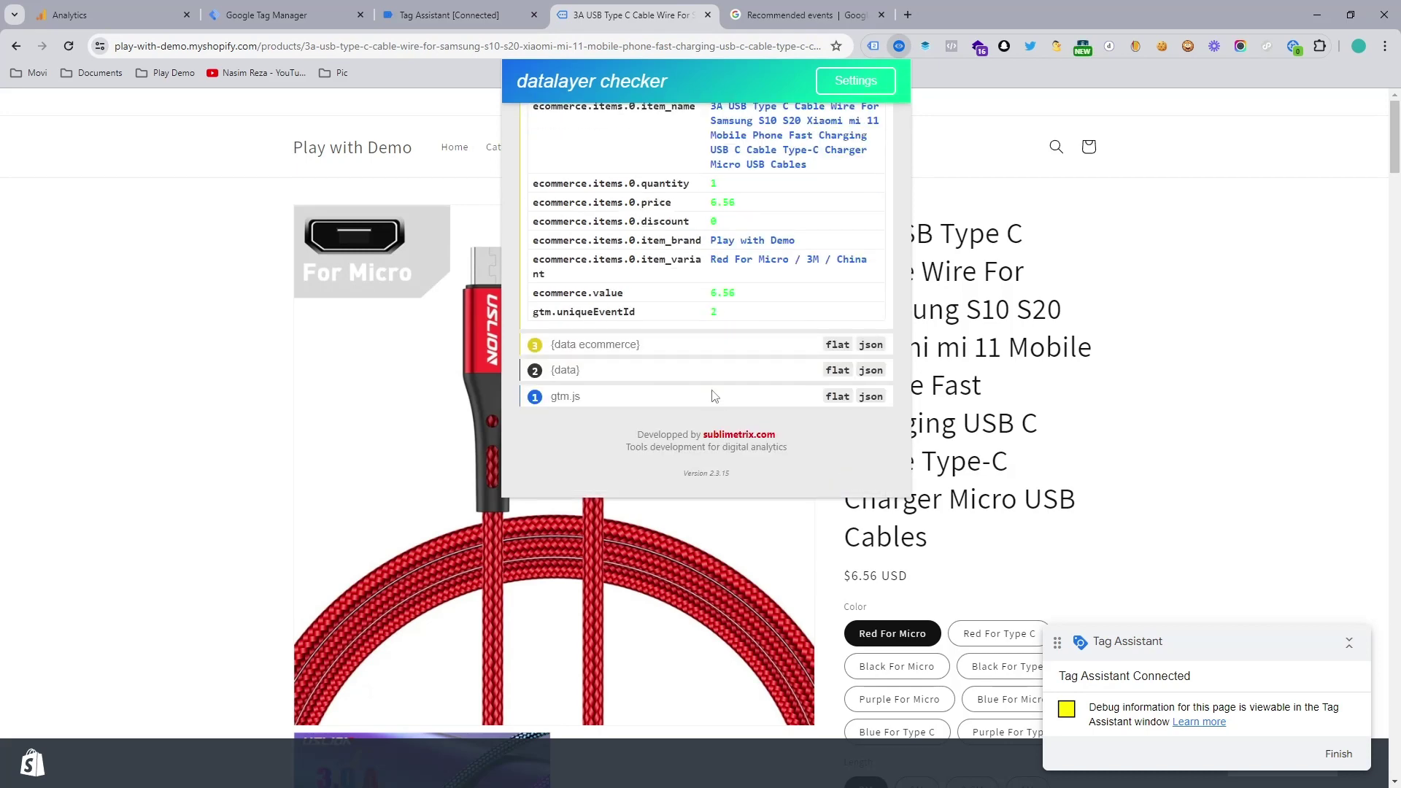
{"action": "mouse_move", "coordinate": [686, 302]}
{"action": "left_click", "coordinate": [448, 13]}
Create Data Layer Variable ecommerce.value (key ecommerce.value) and assign it to the value parameter.
{"action": "left_click", "coordinate": [312, 7]}
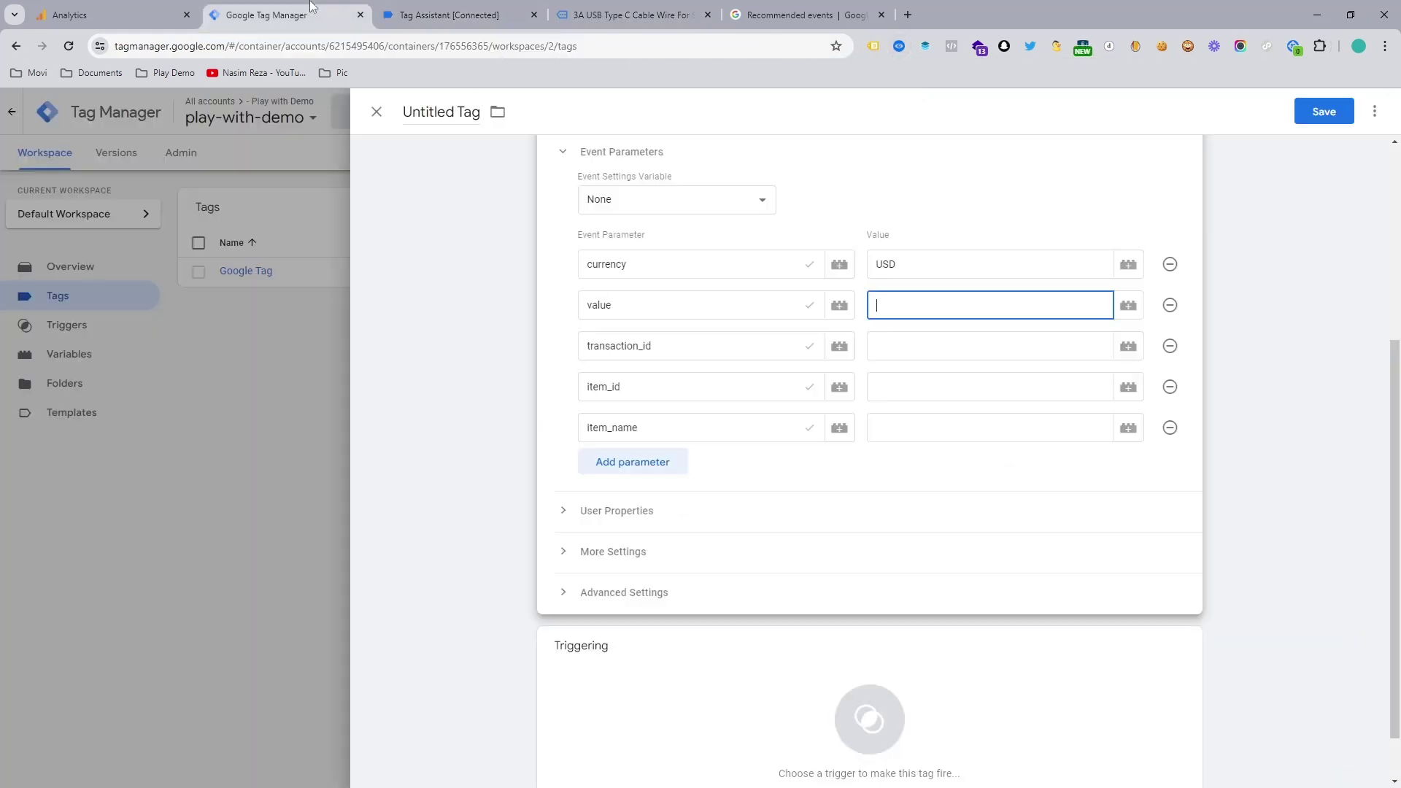
{"action": "left_click", "coordinate": [1128, 306]}
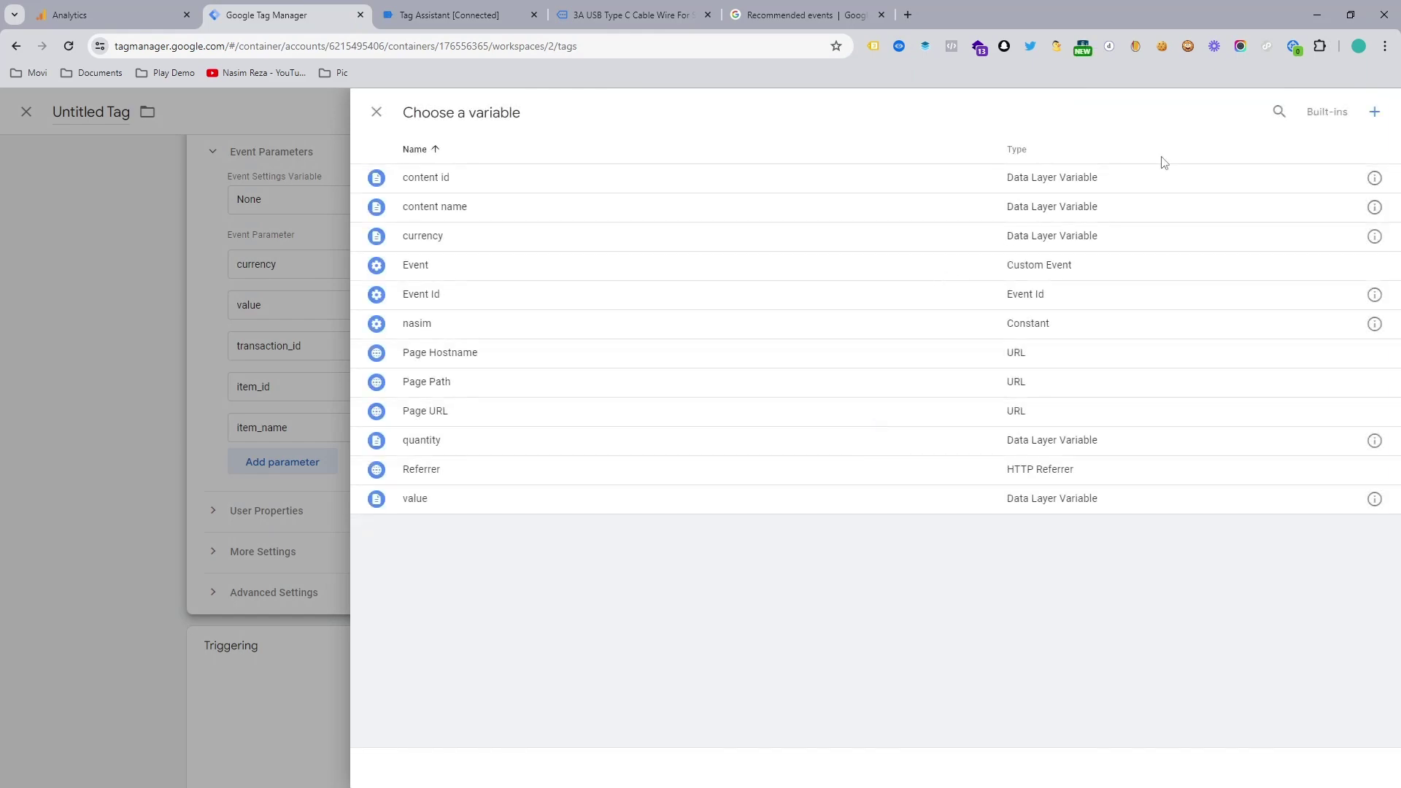
{"action": "left_click", "coordinate": [1374, 113]}
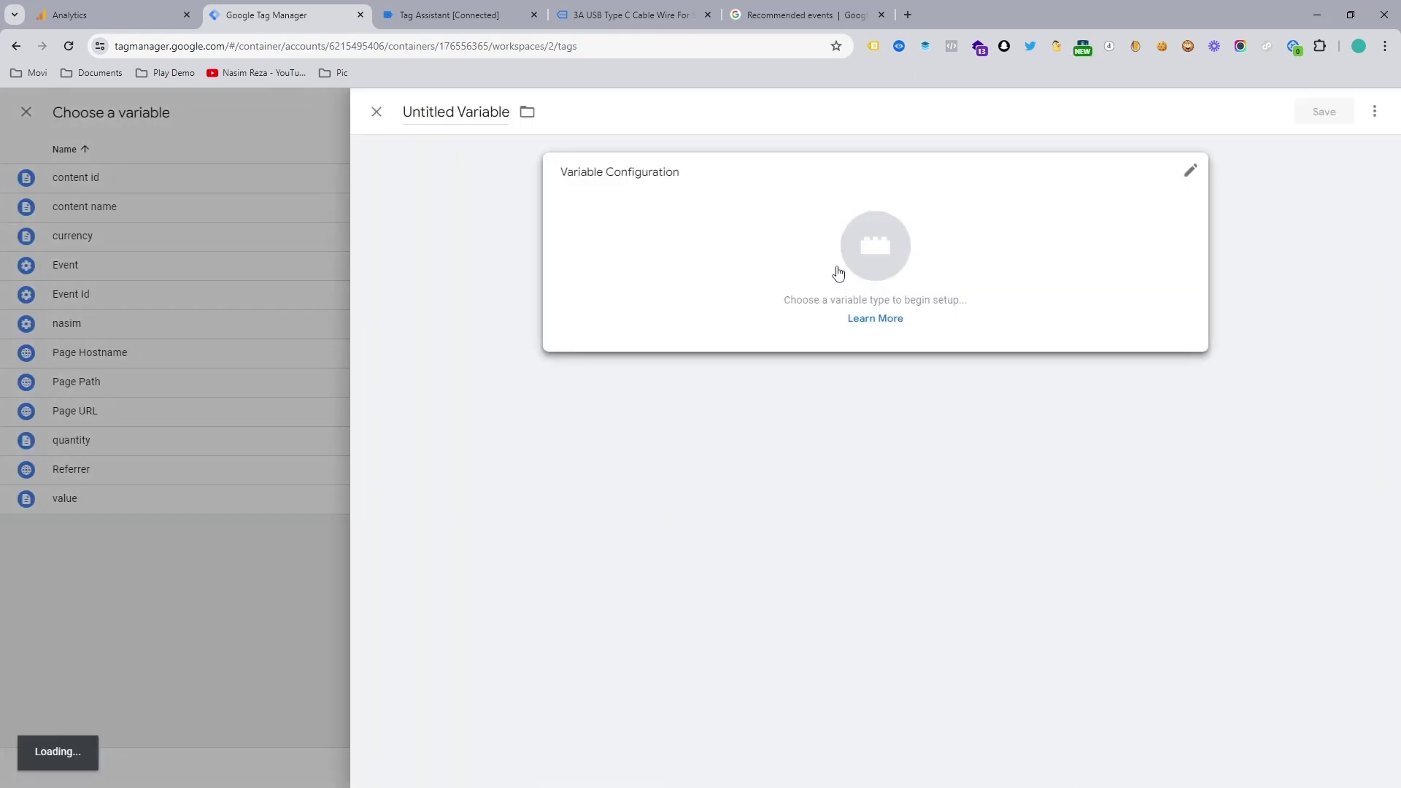
{"action": "left_click", "coordinate": [839, 272]}
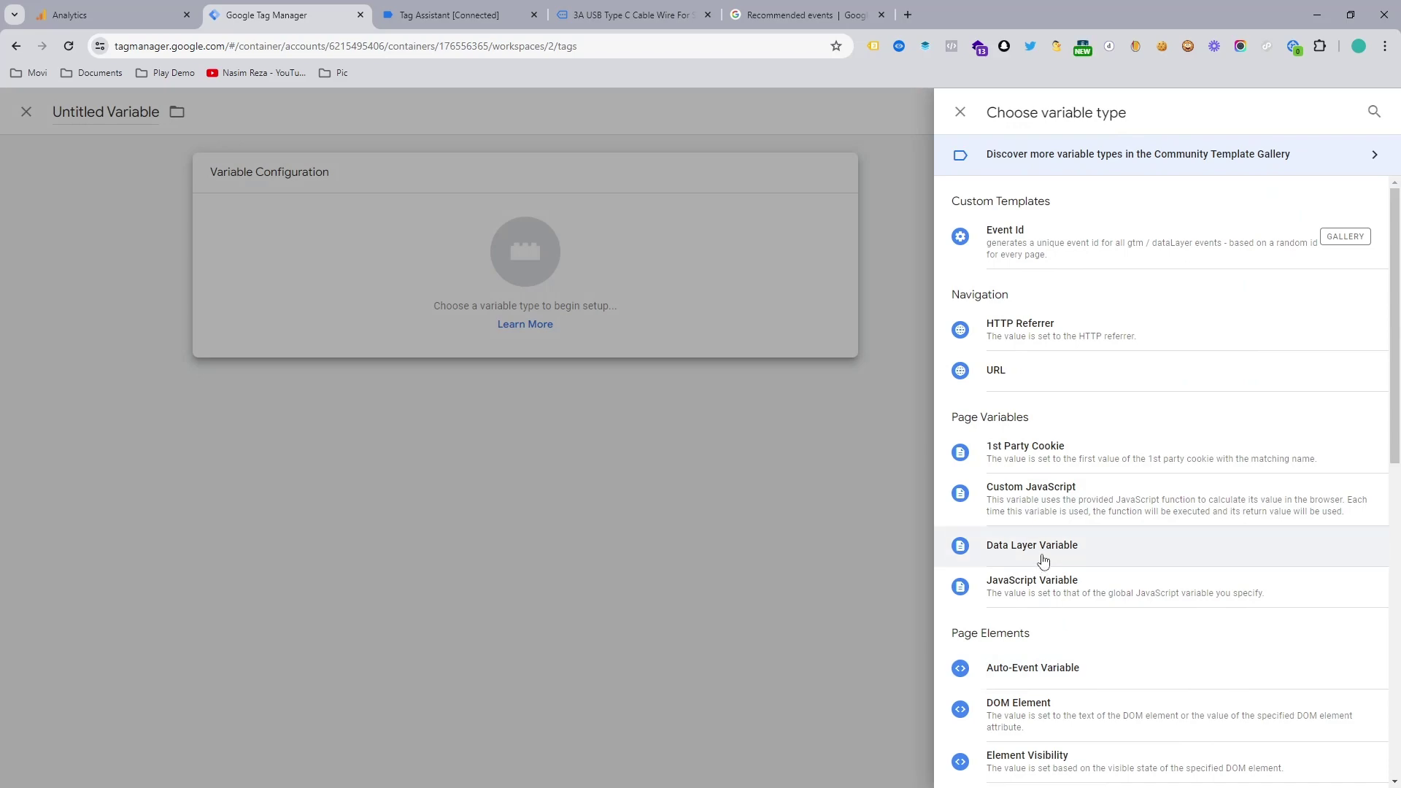
{"action": "left_click", "coordinate": [1043, 560]}
{"action": "type", "text": "ecommerce.value"}
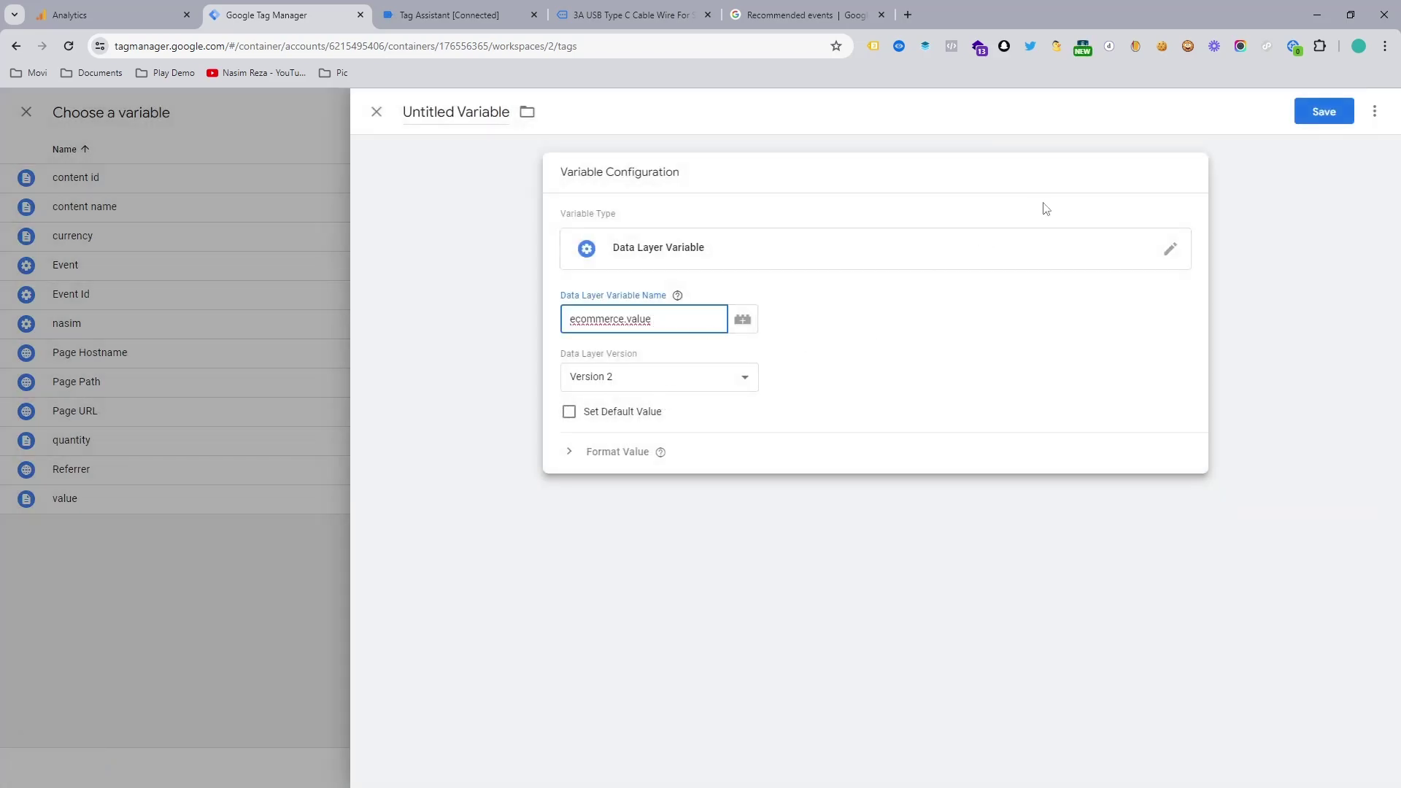
{"action": "left_click", "coordinate": [1317, 113]}
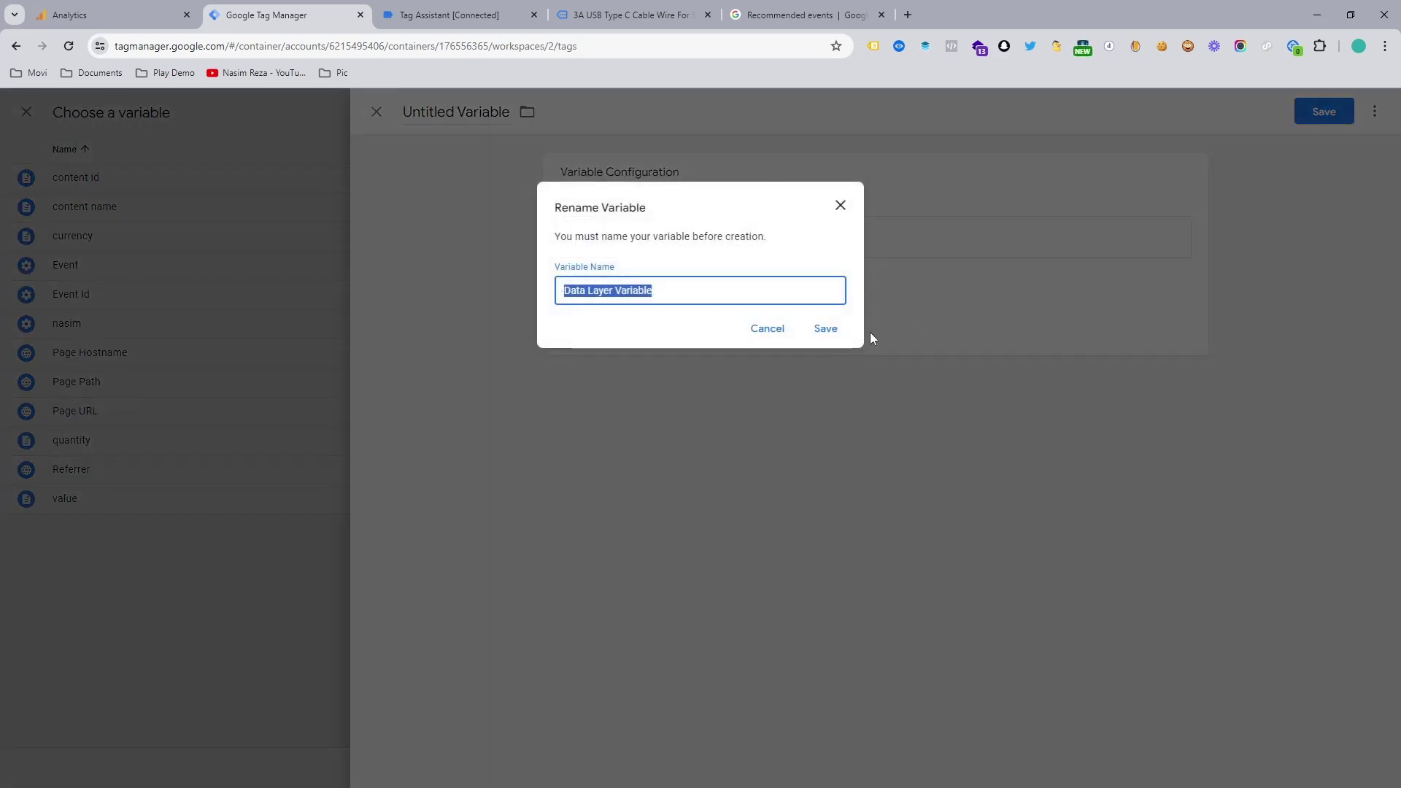
{"action": "type", "text": "ecommerce.value"}
{"action": "left_click", "coordinate": [825, 330]}
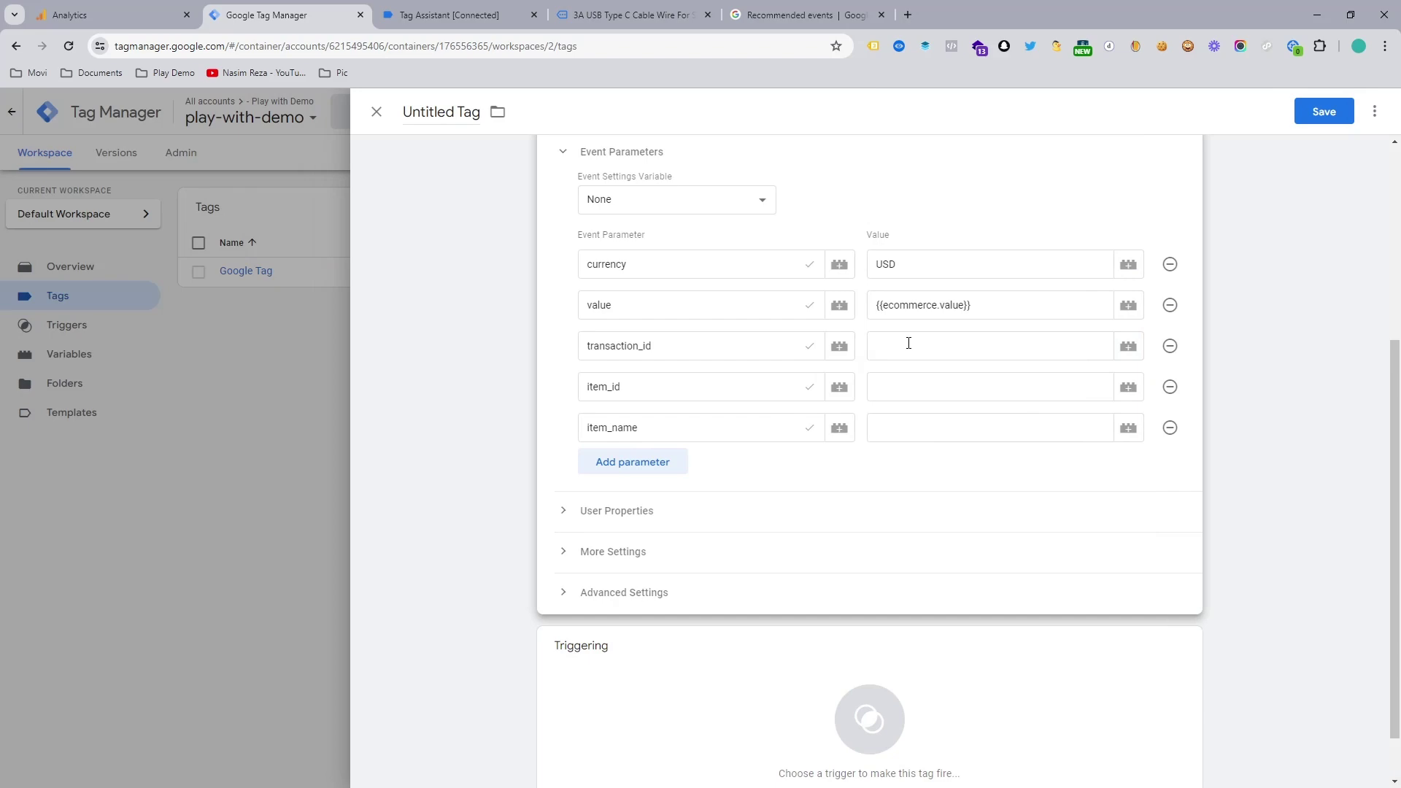
Build the text ecommerce.transaction_id in the transaction_id value field, then clear the field.
{"action": "left_click", "coordinate": [908, 343]}
{"action": "left_click", "coordinate": [642, 15]}
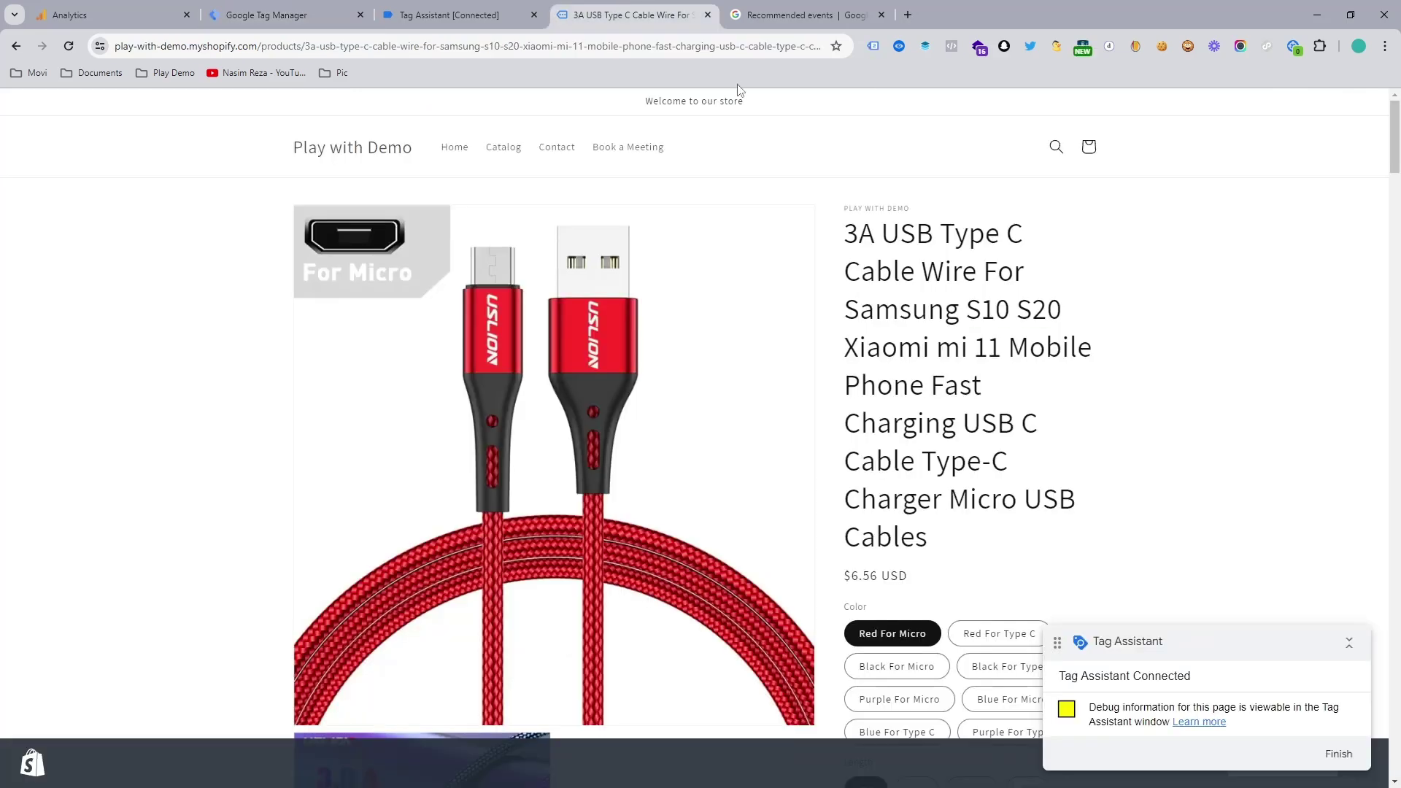
{"action": "left_click", "coordinate": [353, 9]}
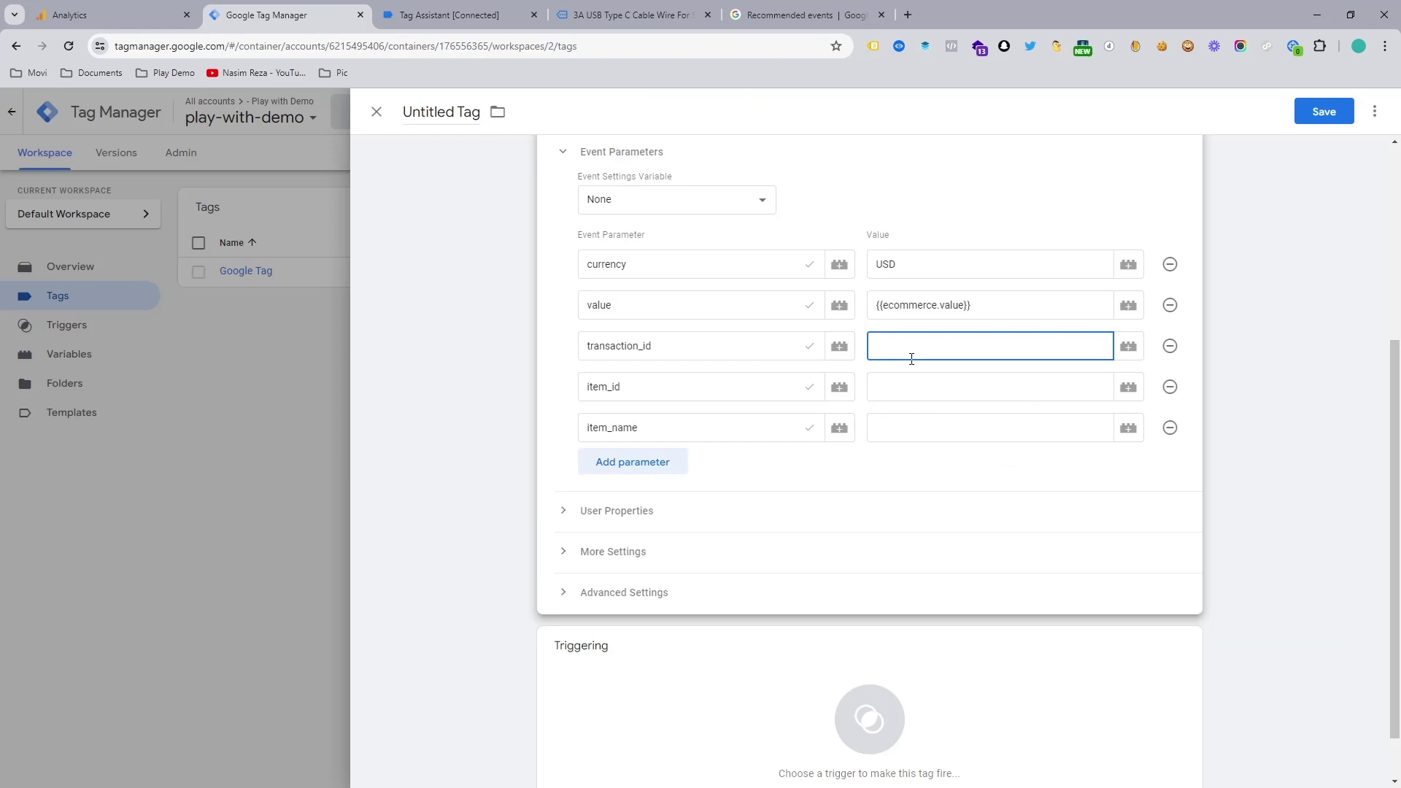
{"action": "type", "text": "ecommerce.value"}
{"action": "left_click", "coordinate": [681, 345]}
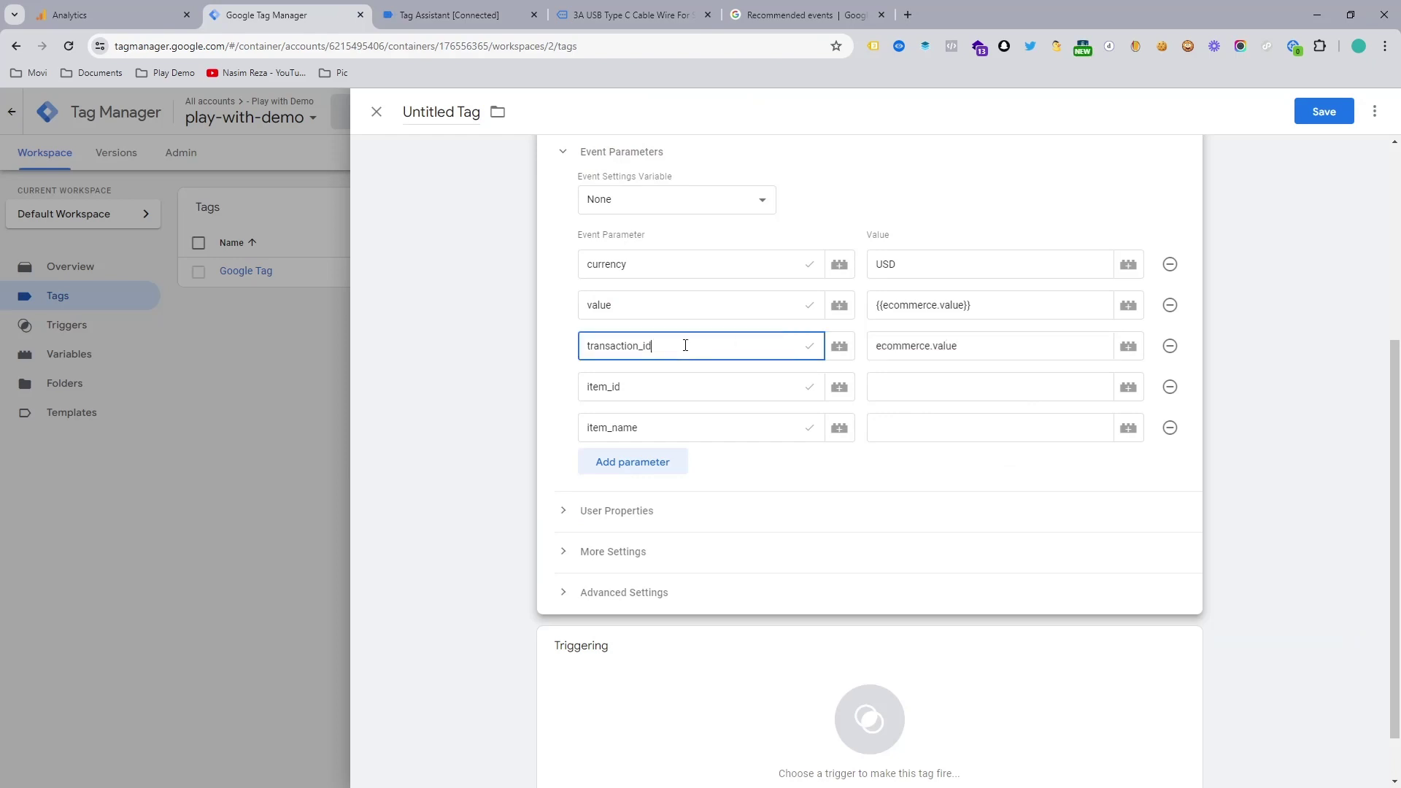
{"action": "double_click", "coordinate": [755, 346]}
{"action": "key", "text": "ctrl+c"}
{"action": "left_click", "coordinate": [926, 342]}
{"action": "double_click", "coordinate": [938, 346]}
{"action": "key", "text": "ctrl+v"}
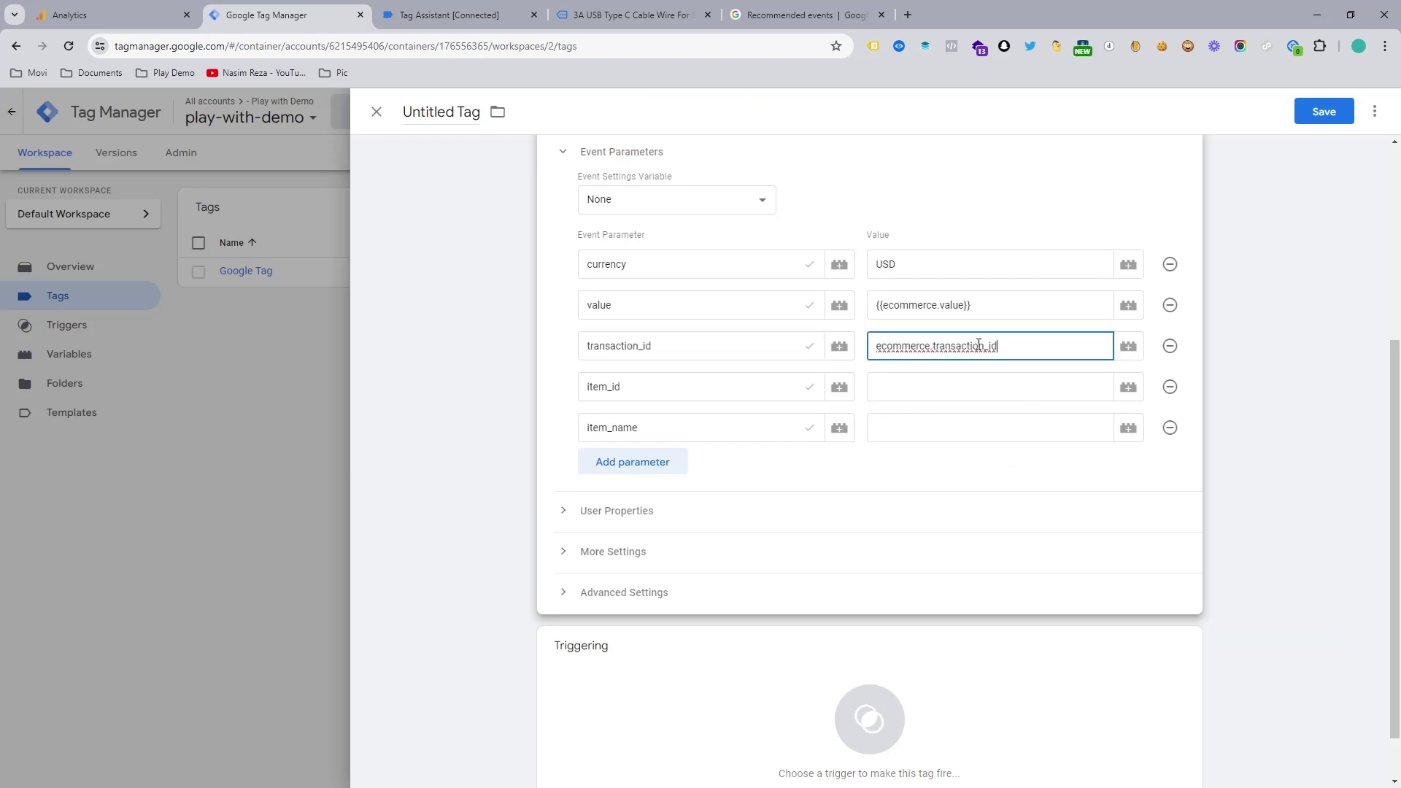
{"action": "key", "text": "ctrl+a"}
{"action": "left_click", "coordinate": [1276, 347]}
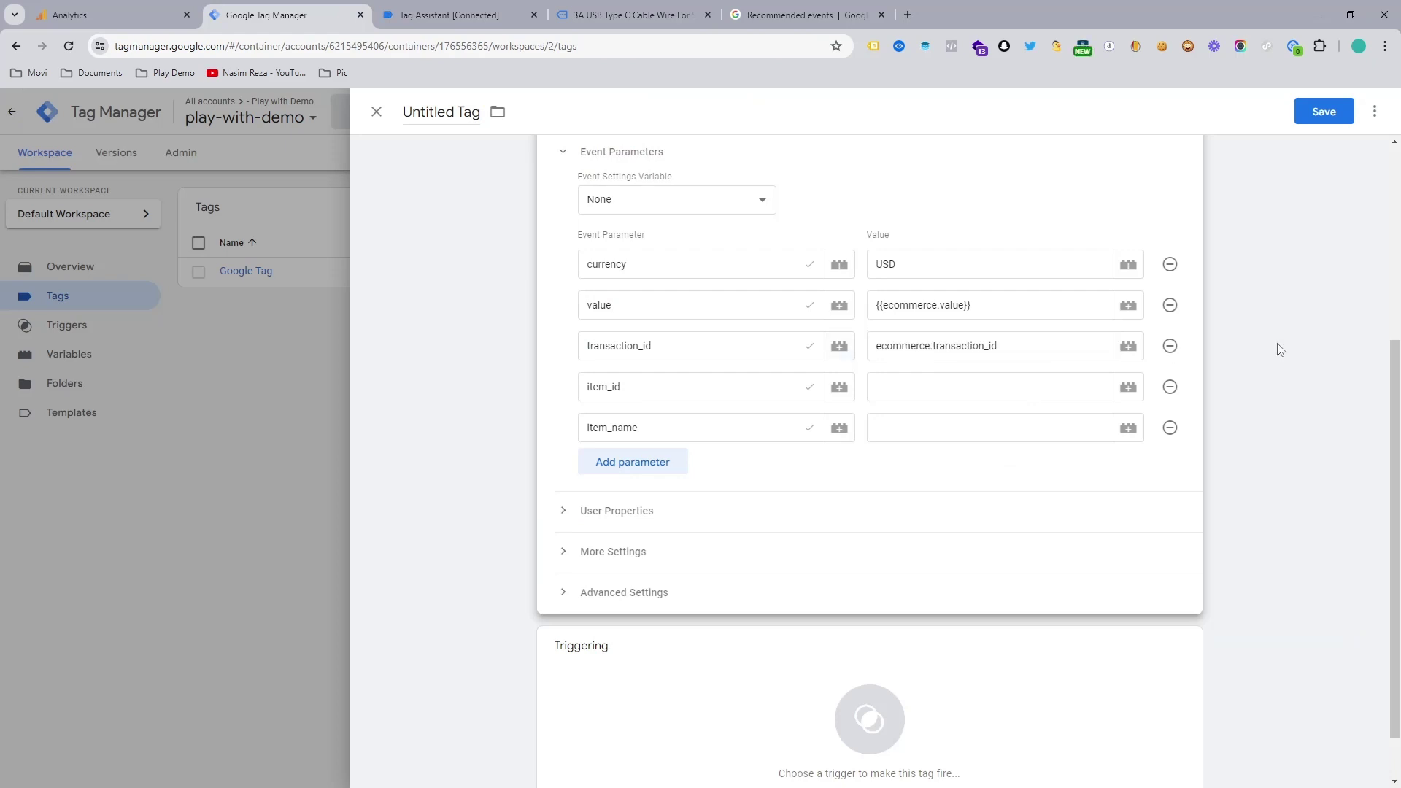
{"action": "double_click", "coordinate": [1055, 349]}
{"action": "triple_click", "coordinate": [1055, 349]}
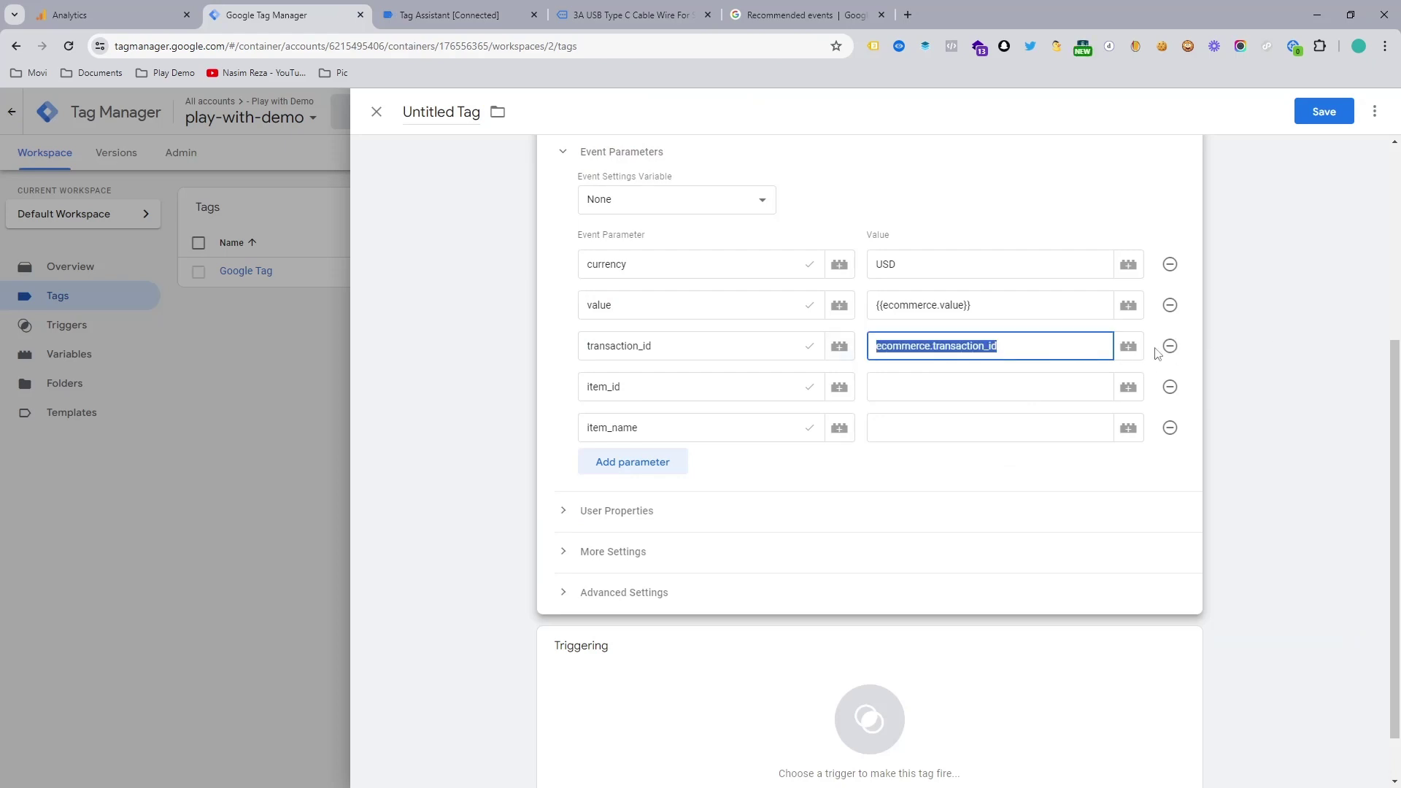
{"action": "key", "text": "BackSpace"}
Create Data Layer Variable ecommerce.transaction_id and assign it to the transaction_id parameter.
{"action": "left_click", "coordinate": [1128, 345]}
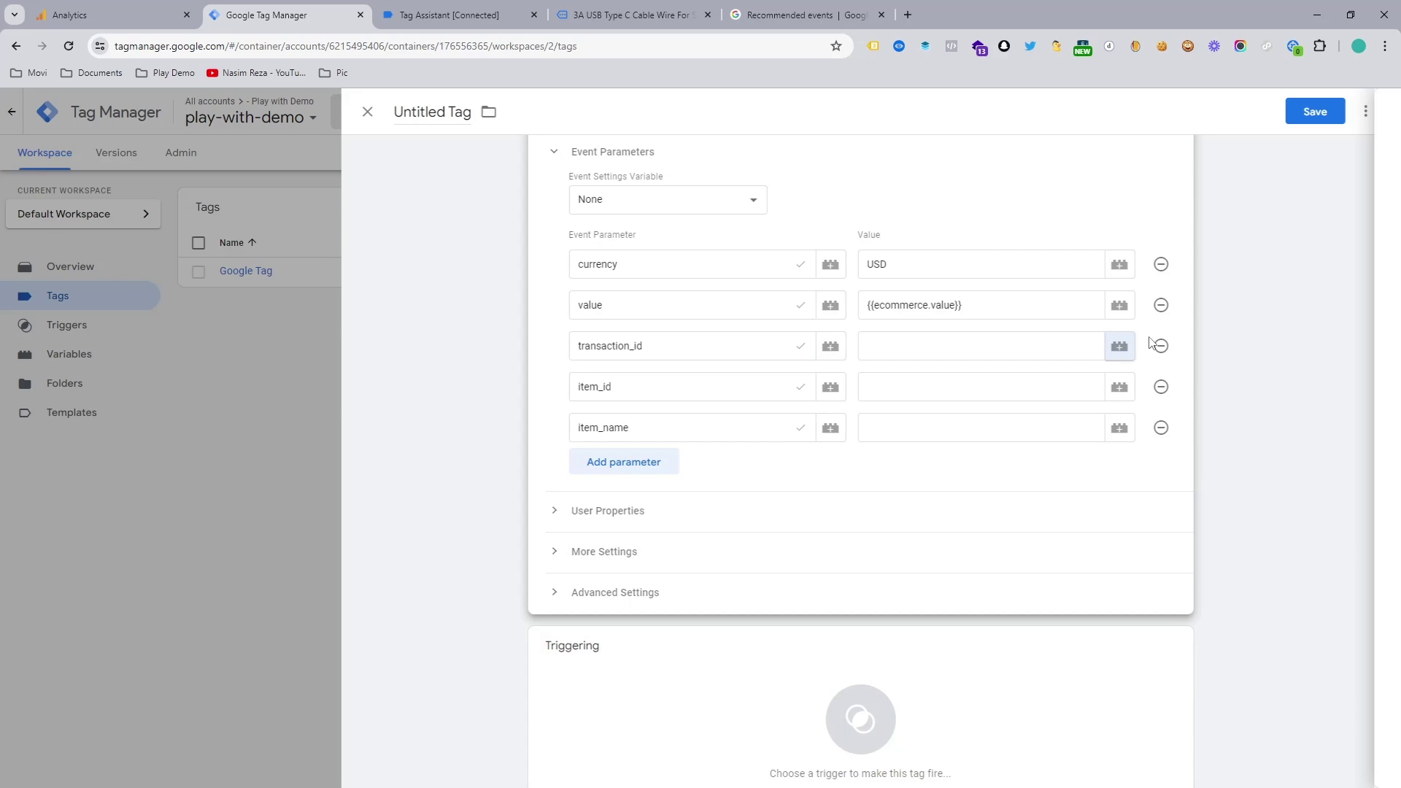
{"action": "left_click", "coordinate": [1372, 123]}
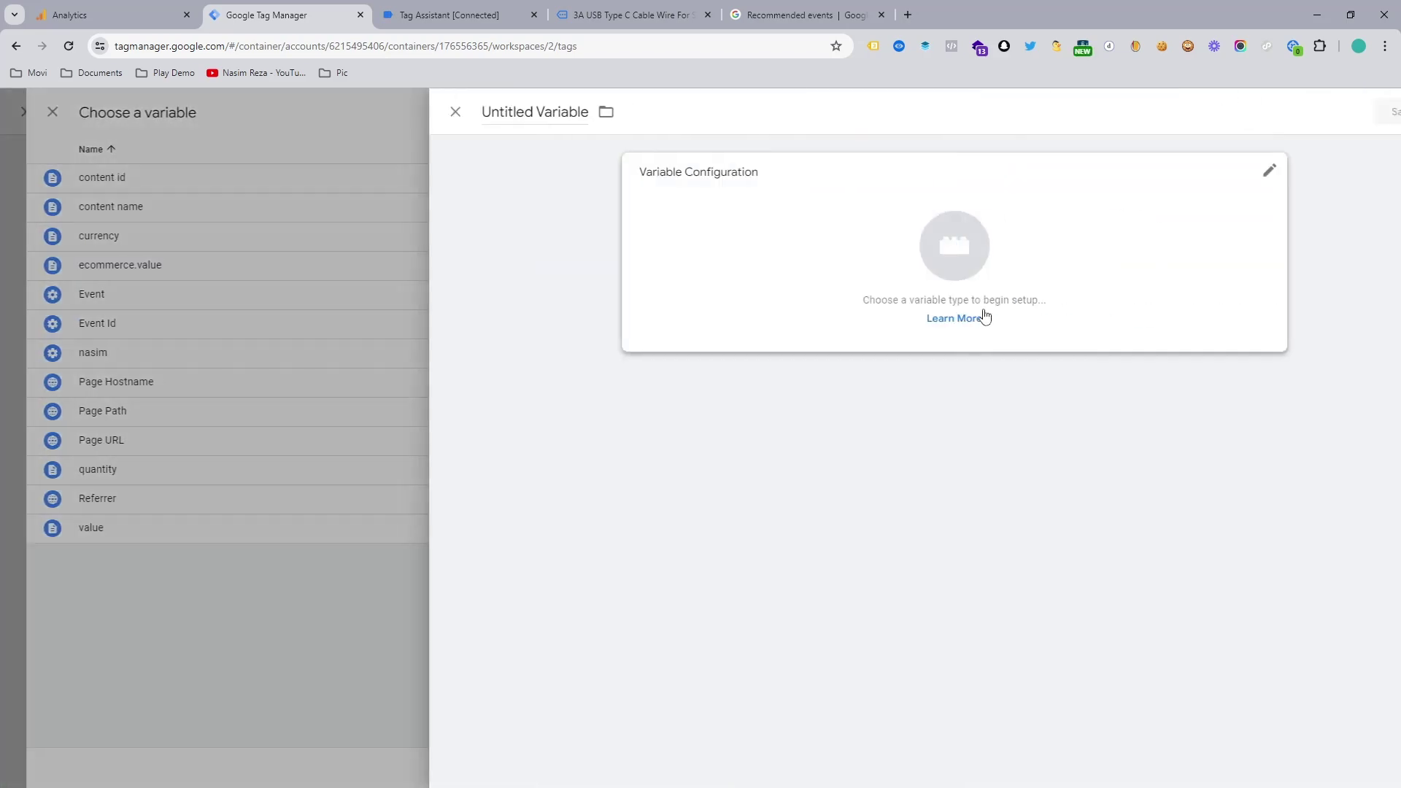
{"action": "left_click", "coordinate": [981, 314]}
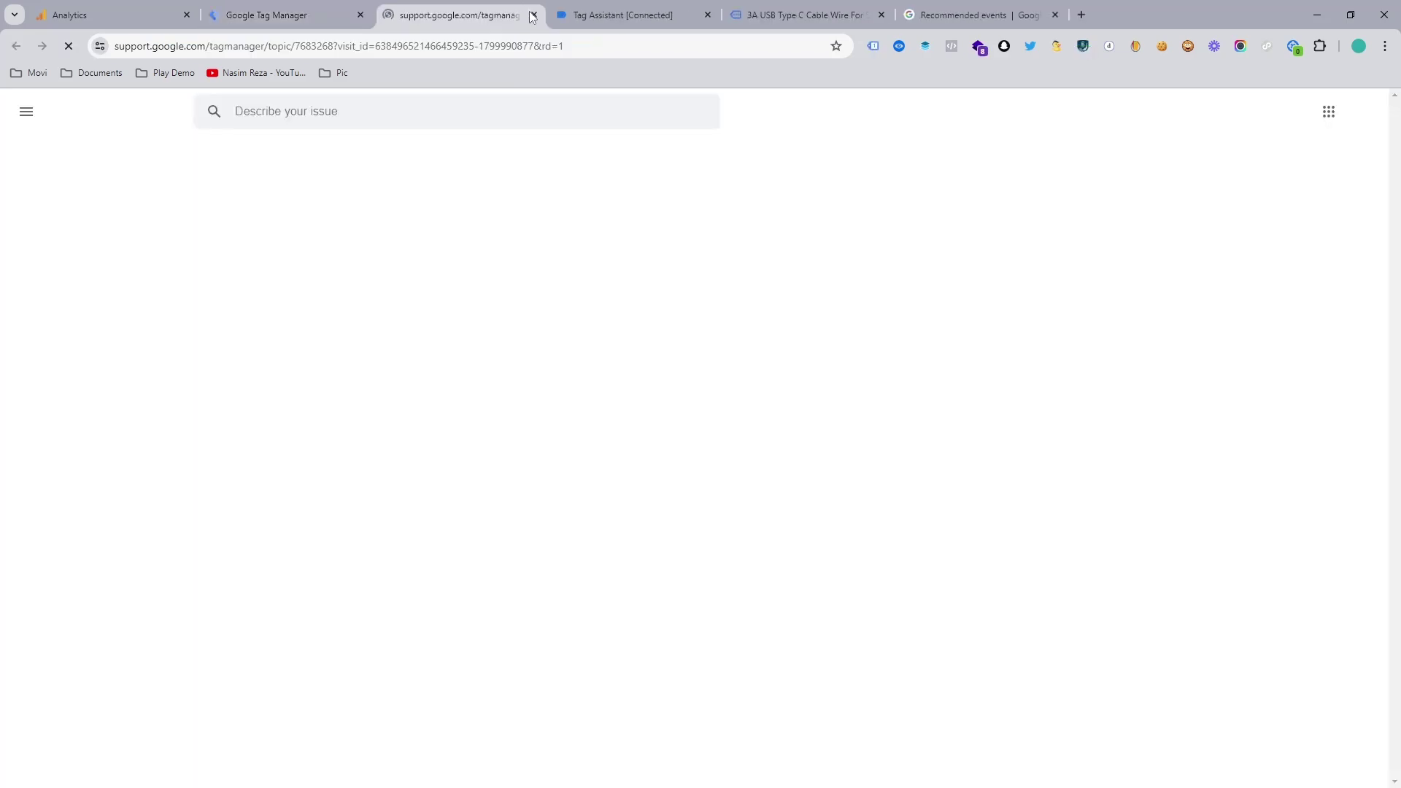
{"action": "left_click", "coordinate": [533, 15]}
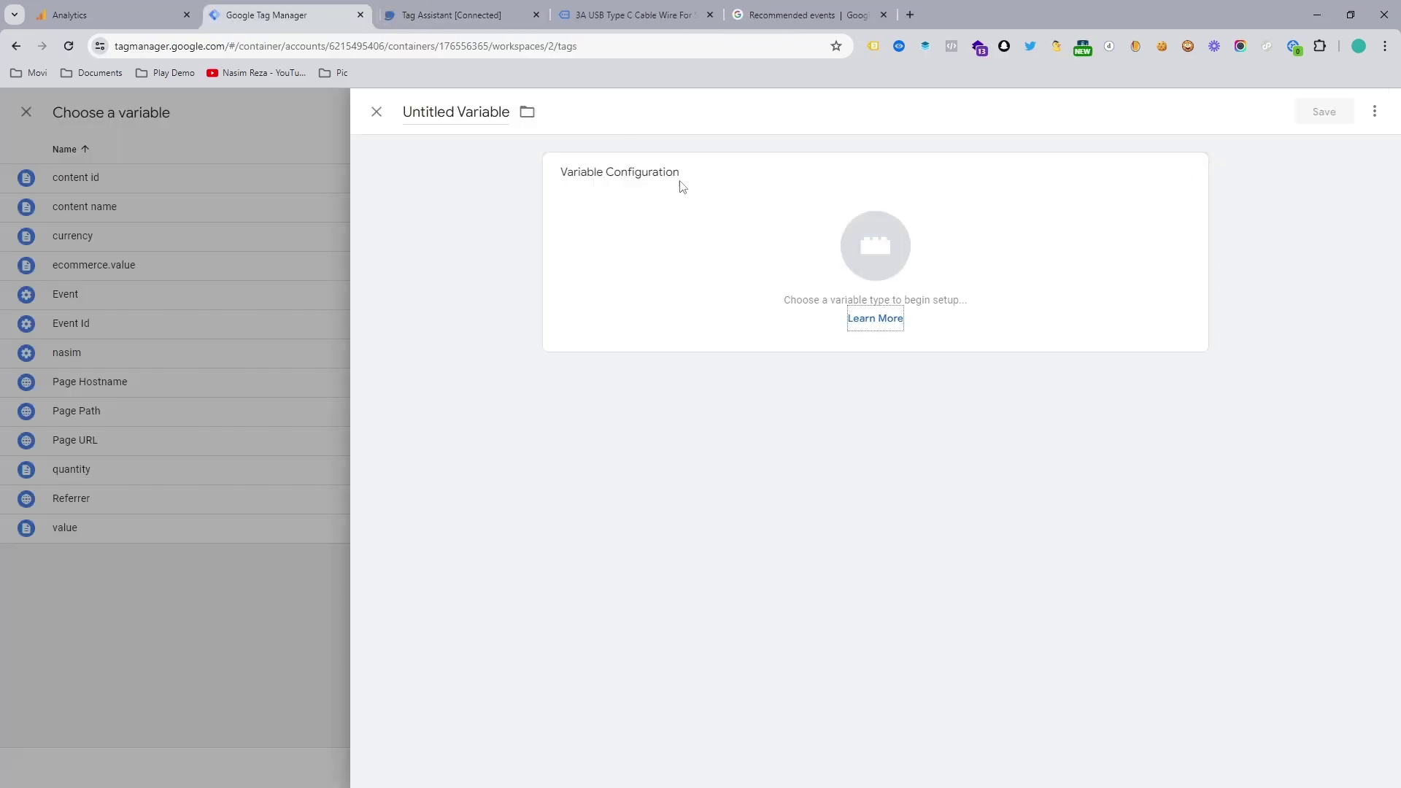
{"action": "left_click", "coordinate": [635, 191]}
{"action": "left_click", "coordinate": [985, 552]}
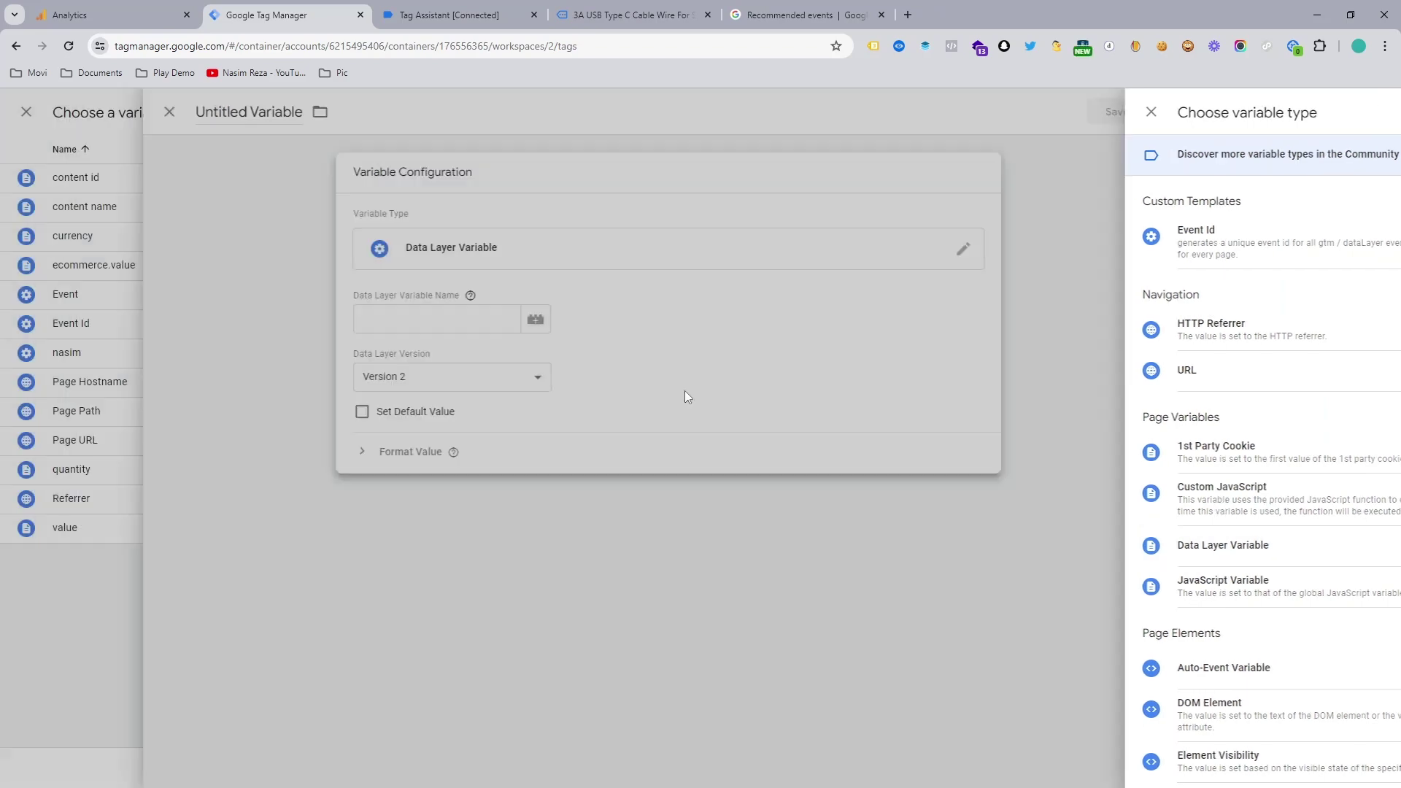
{"action": "left_click", "coordinate": [666, 315]}
{"action": "key", "text": "ctrl+v"}
{"action": "left_click", "coordinate": [1323, 111]}
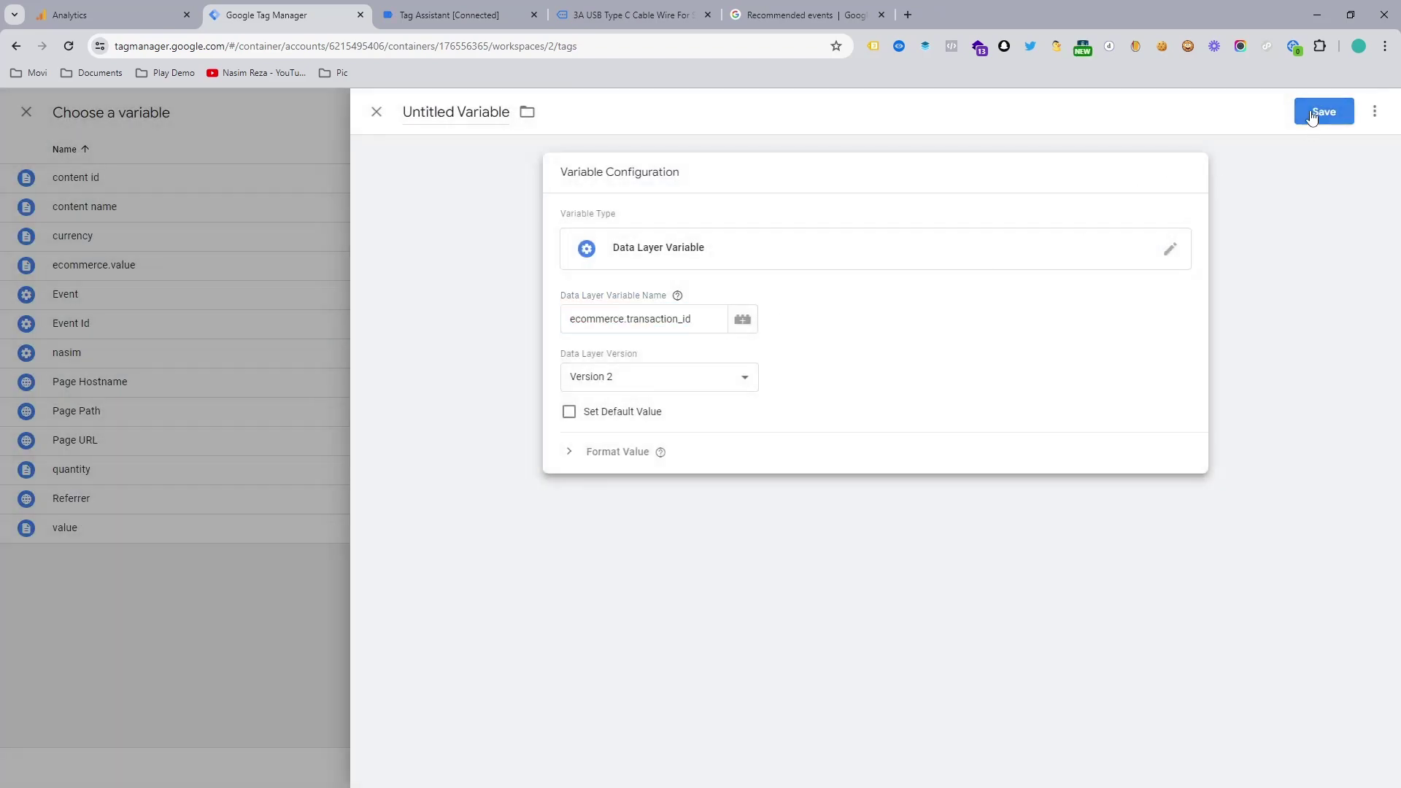
{"action": "left_click", "coordinate": [827, 329]}
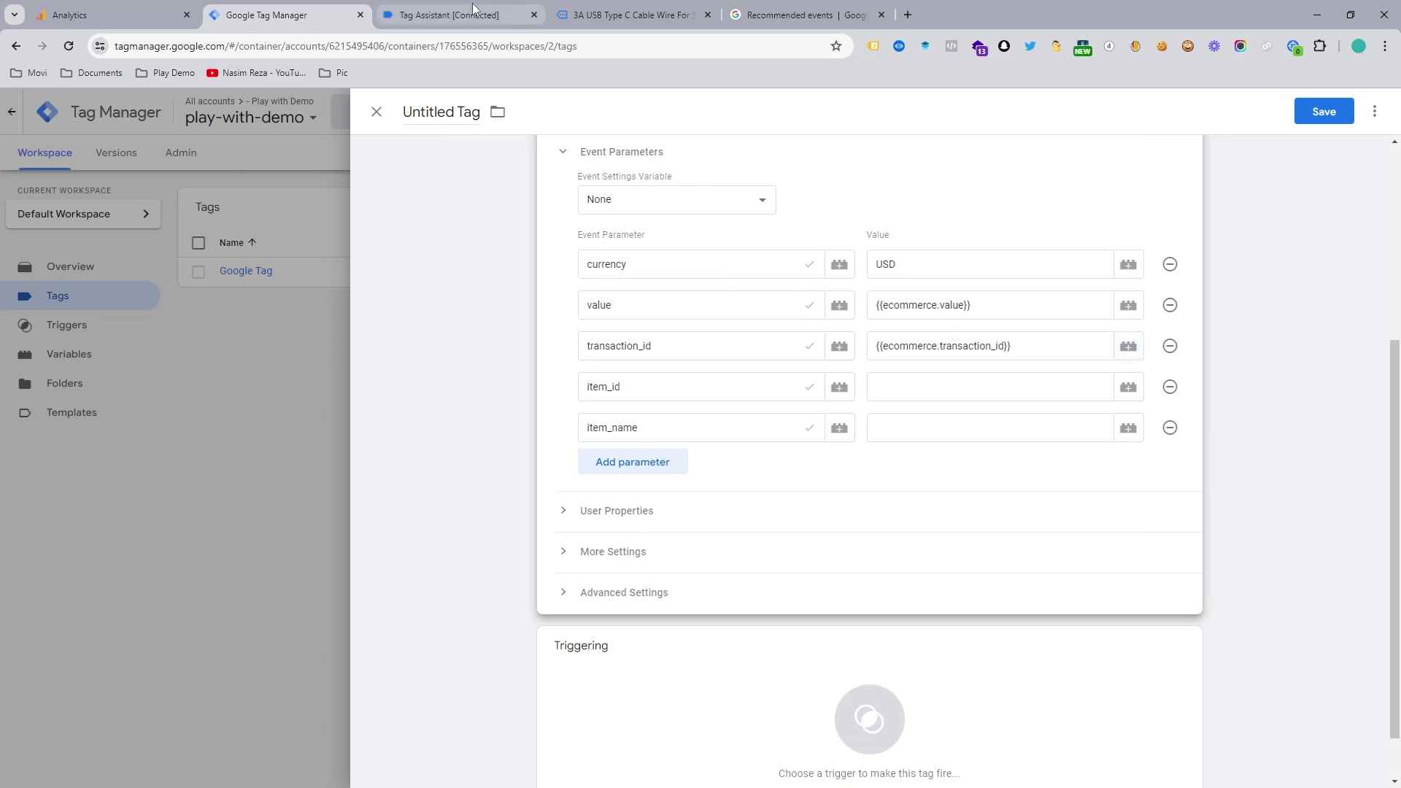
{"action": "left_click", "coordinate": [527, 7]}
{"action": "left_click", "coordinate": [622, 16]}
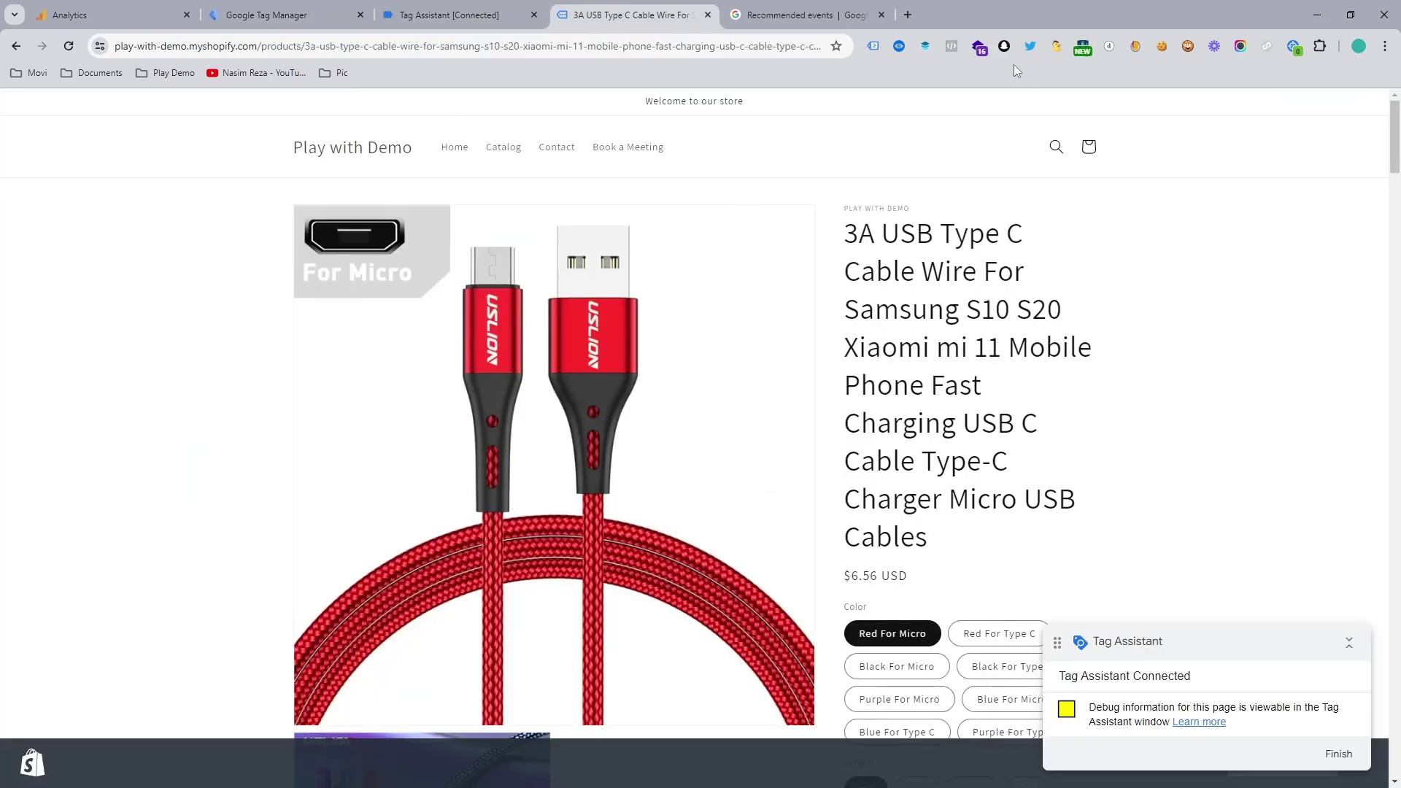
{"action": "left_click", "coordinate": [898, 47]}
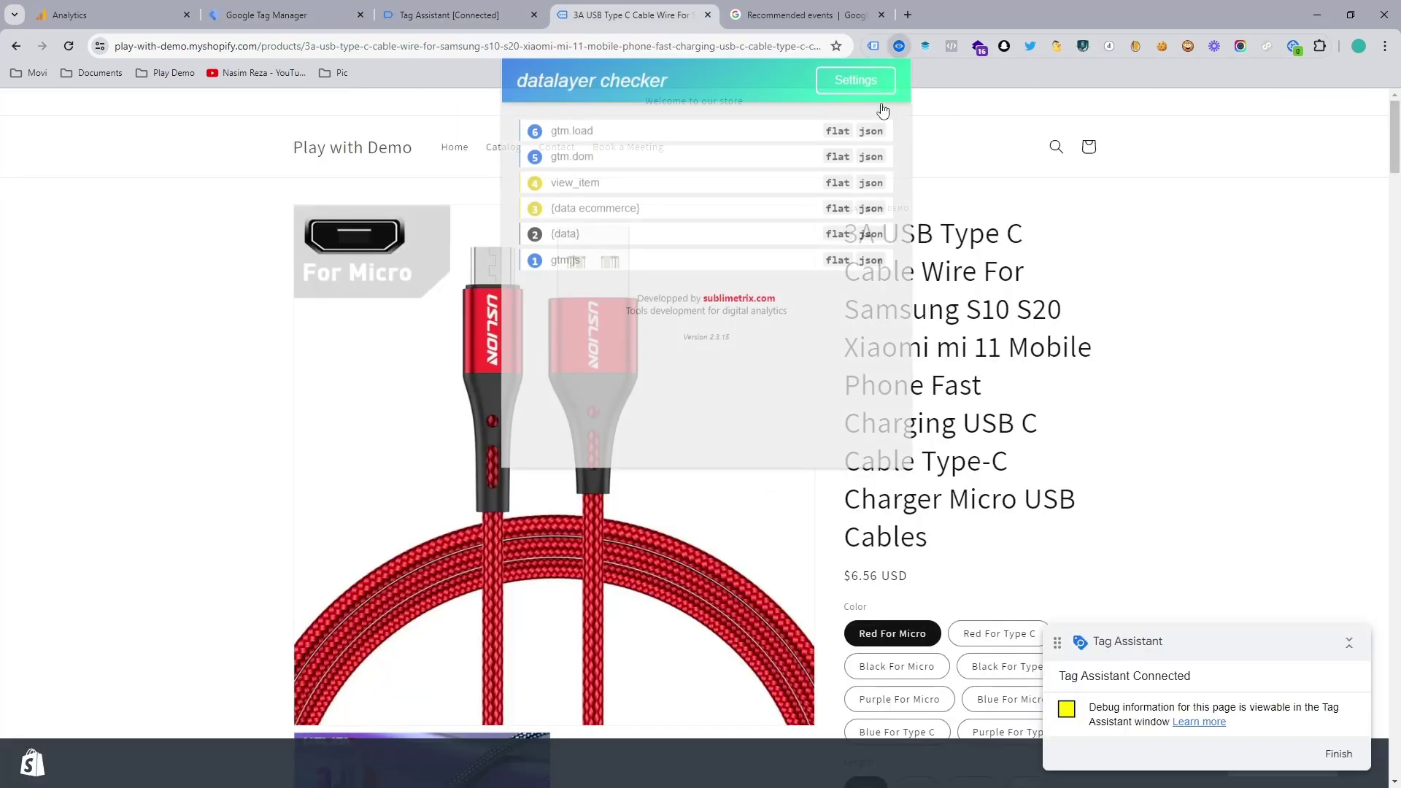
{"action": "left_click", "coordinate": [581, 187]}
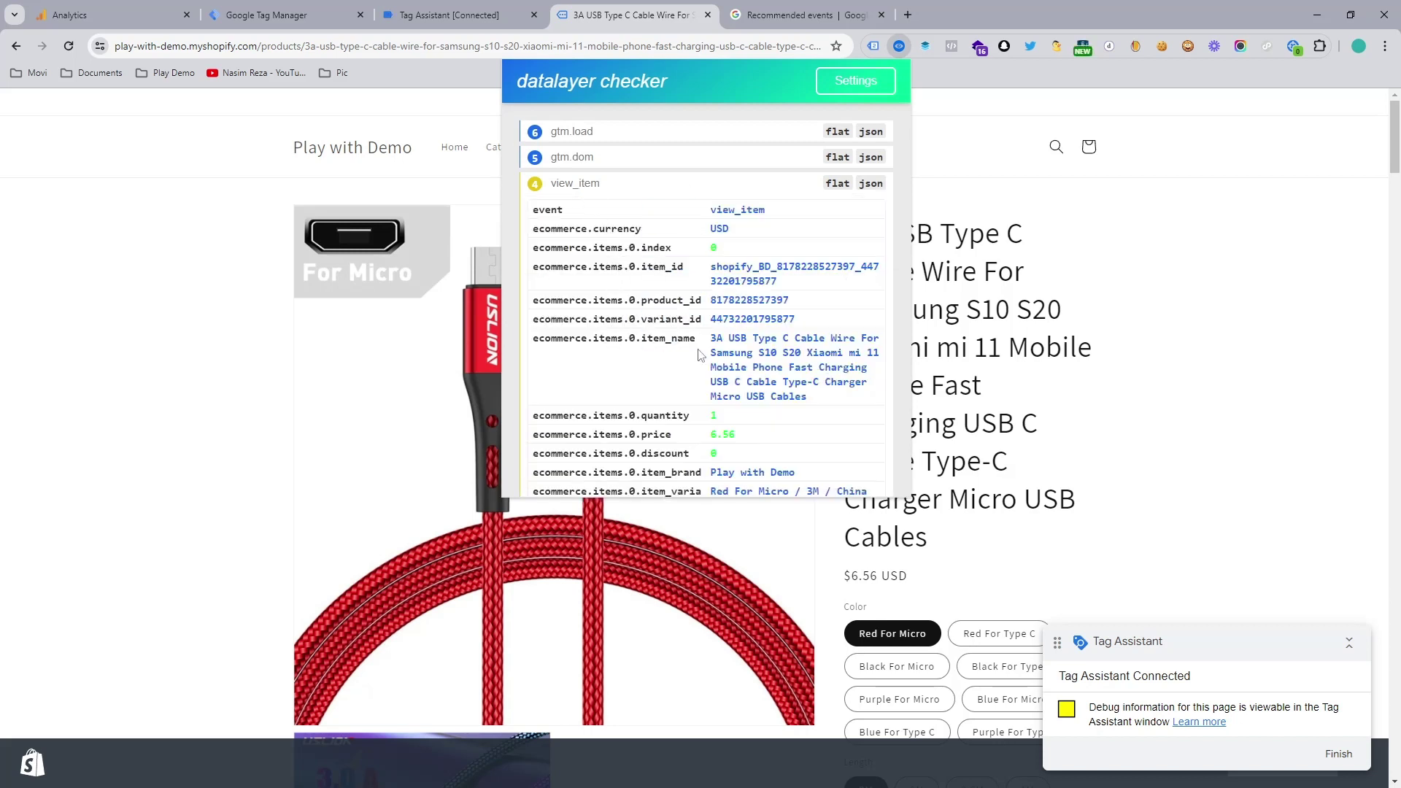
{"action": "mouse_move", "coordinate": [666, 304]}
{"action": "mouse_move", "coordinate": [661, 271]}
{"action": "left_click", "coordinate": [292, 9]}
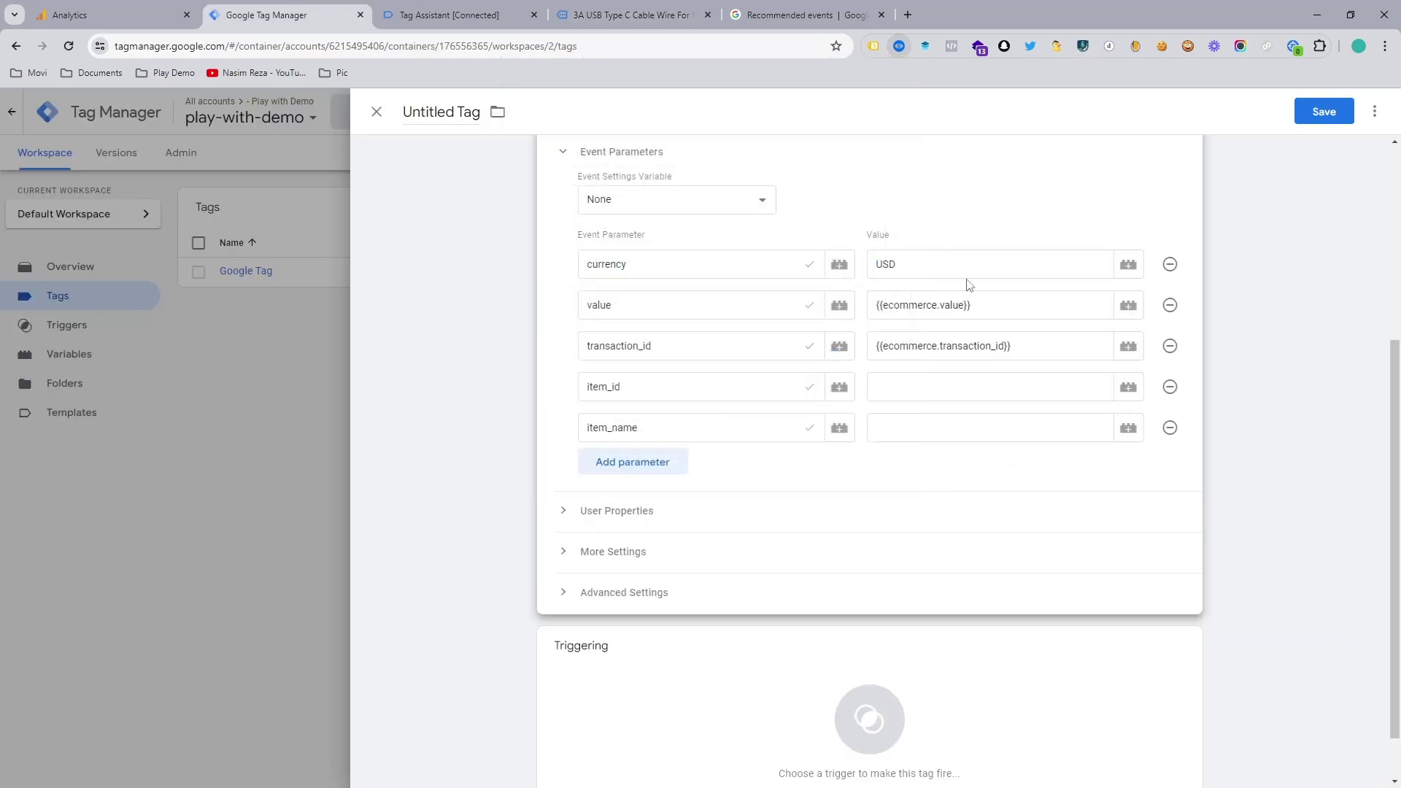
Create Data Layer Variable ecommerce.items.0.product_id and assign it to the item_id parameter.
{"action": "left_click", "coordinate": [1129, 385]}
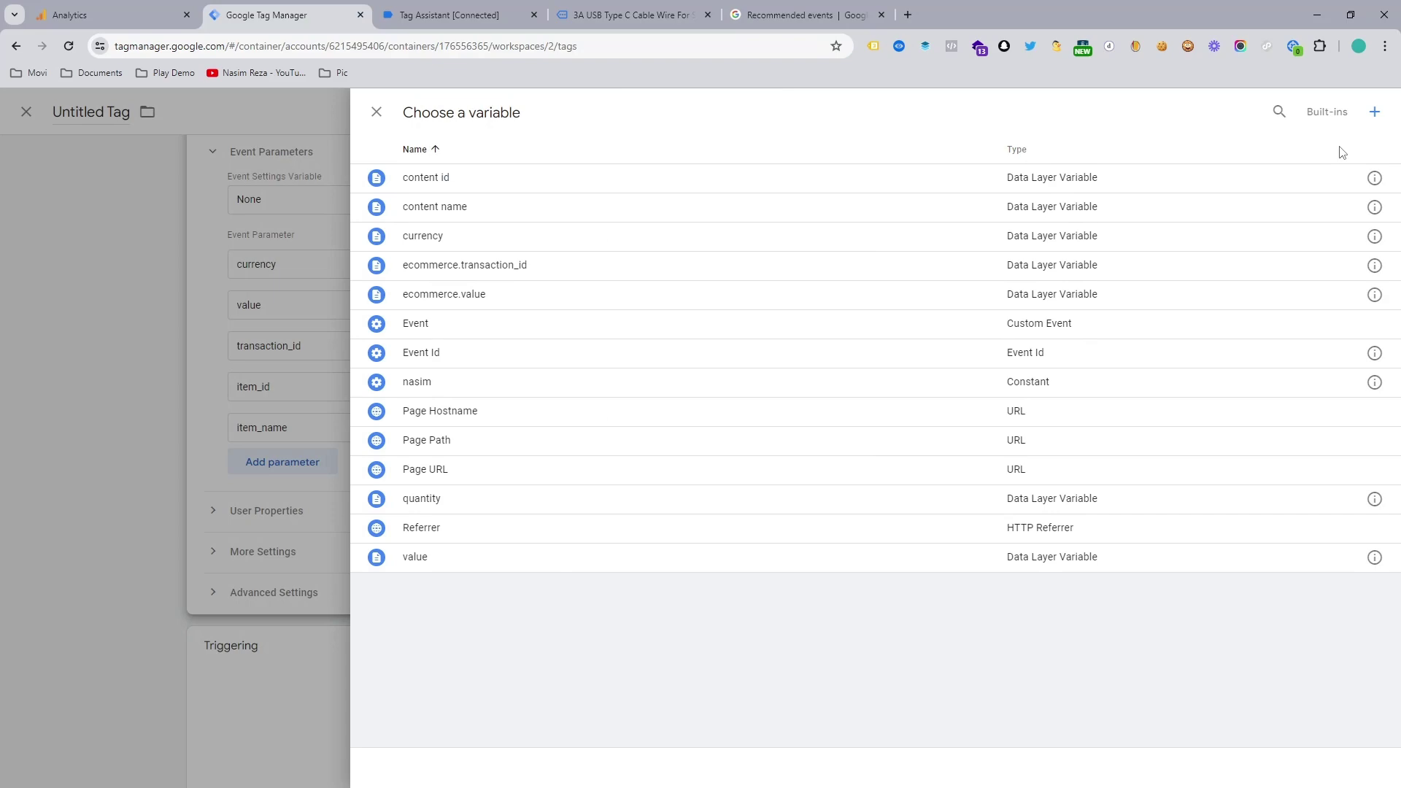
{"action": "left_click", "coordinate": [1374, 114]}
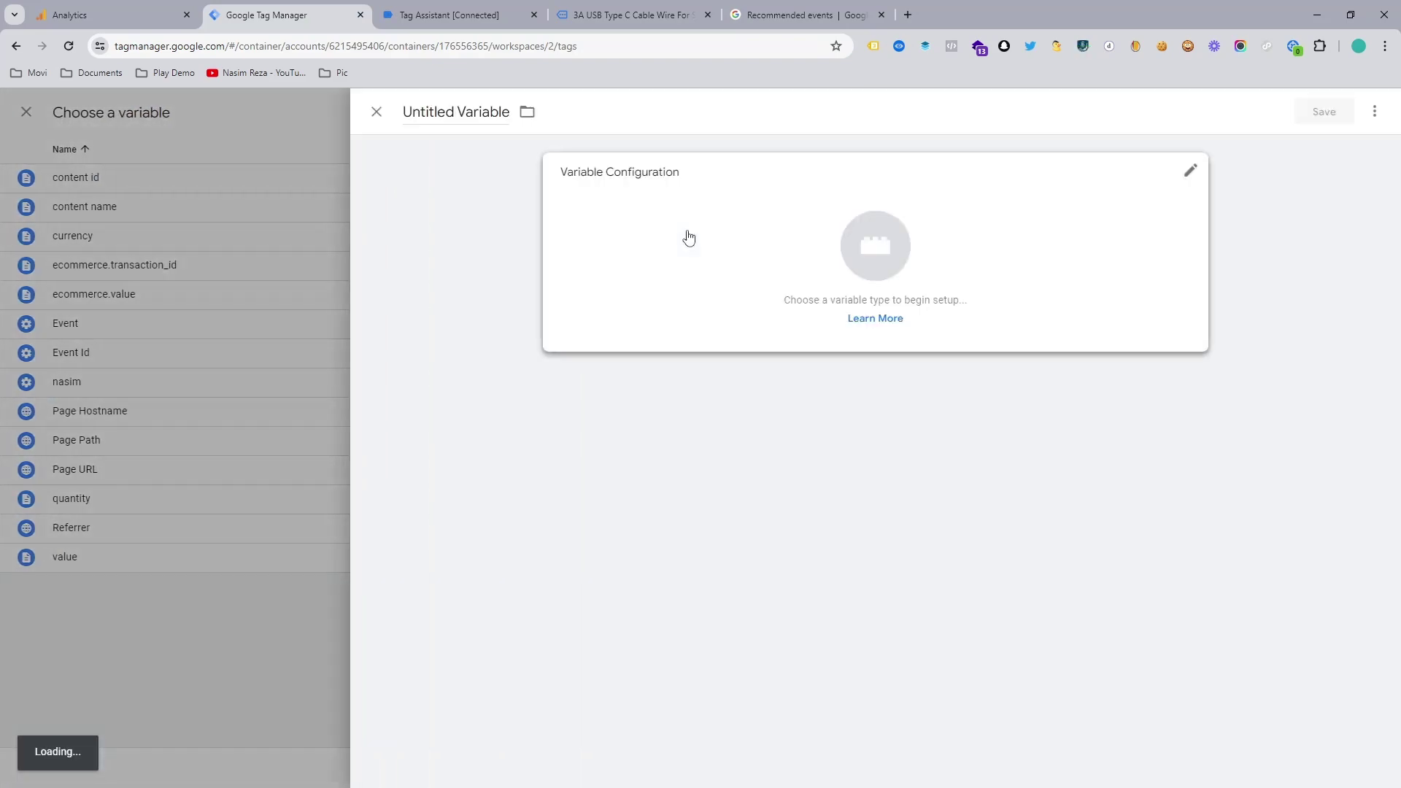
{"action": "left_click", "coordinate": [686, 231]}
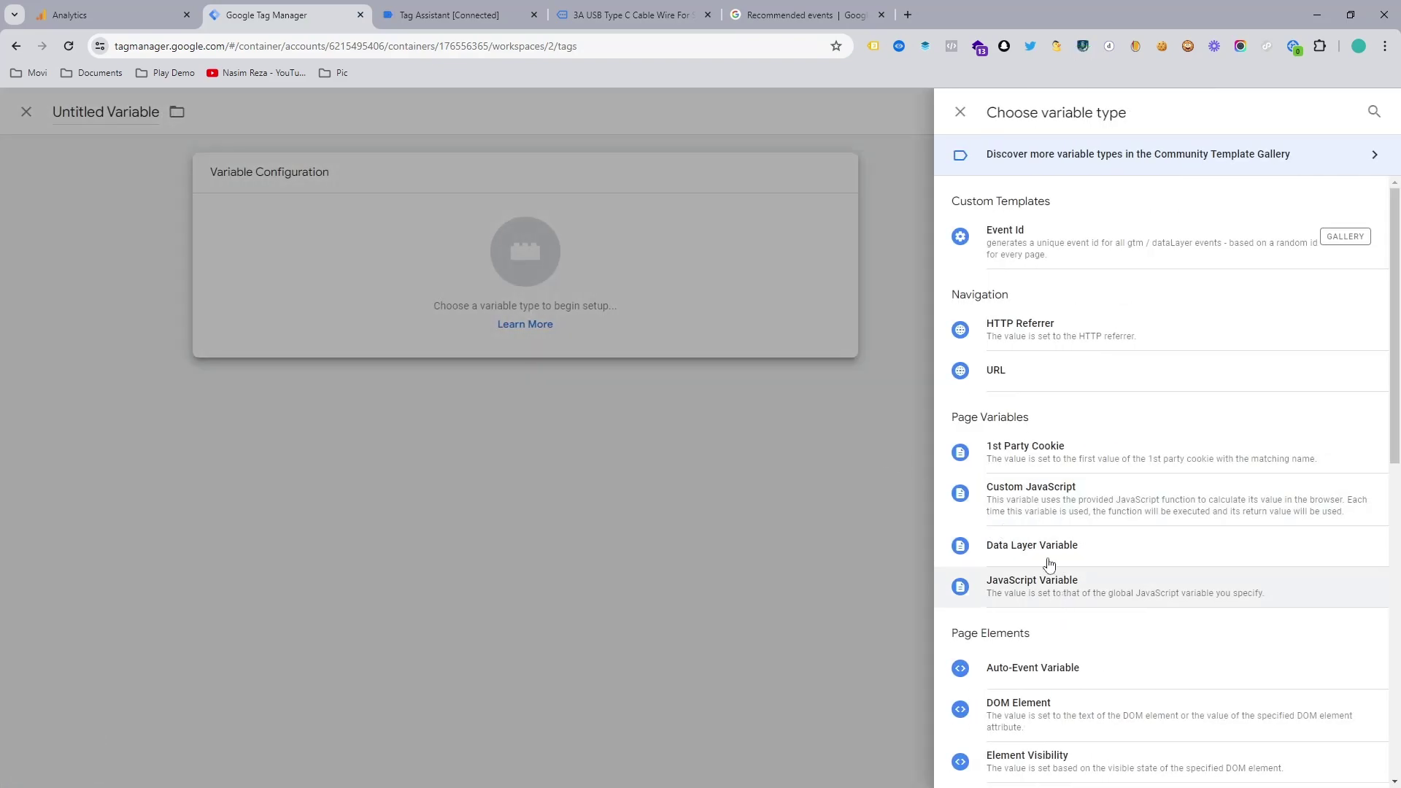
{"action": "left_click", "coordinate": [1047, 553]}
{"action": "type", "text": "ecommerce.items.0.product_id"}
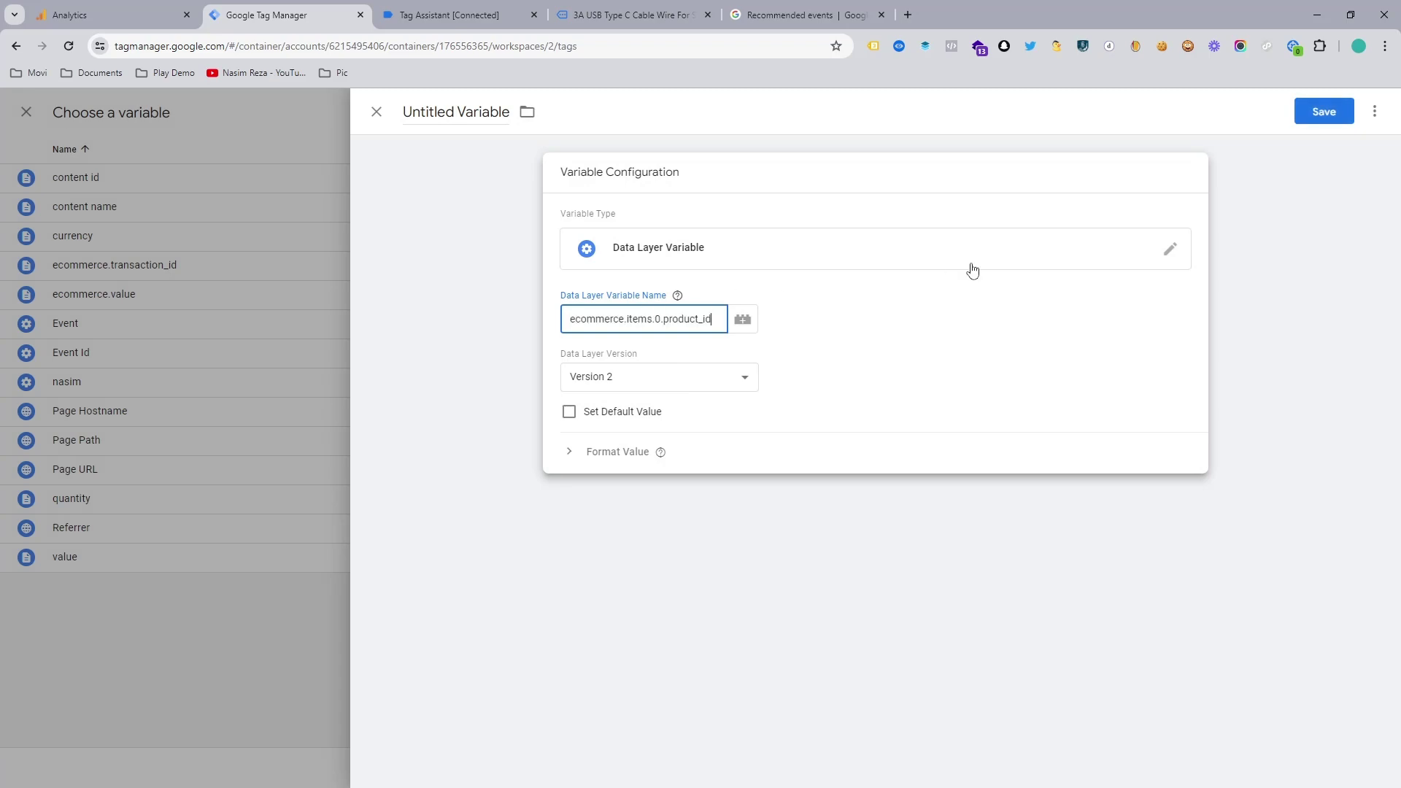
{"action": "left_click", "coordinate": [1323, 117]}
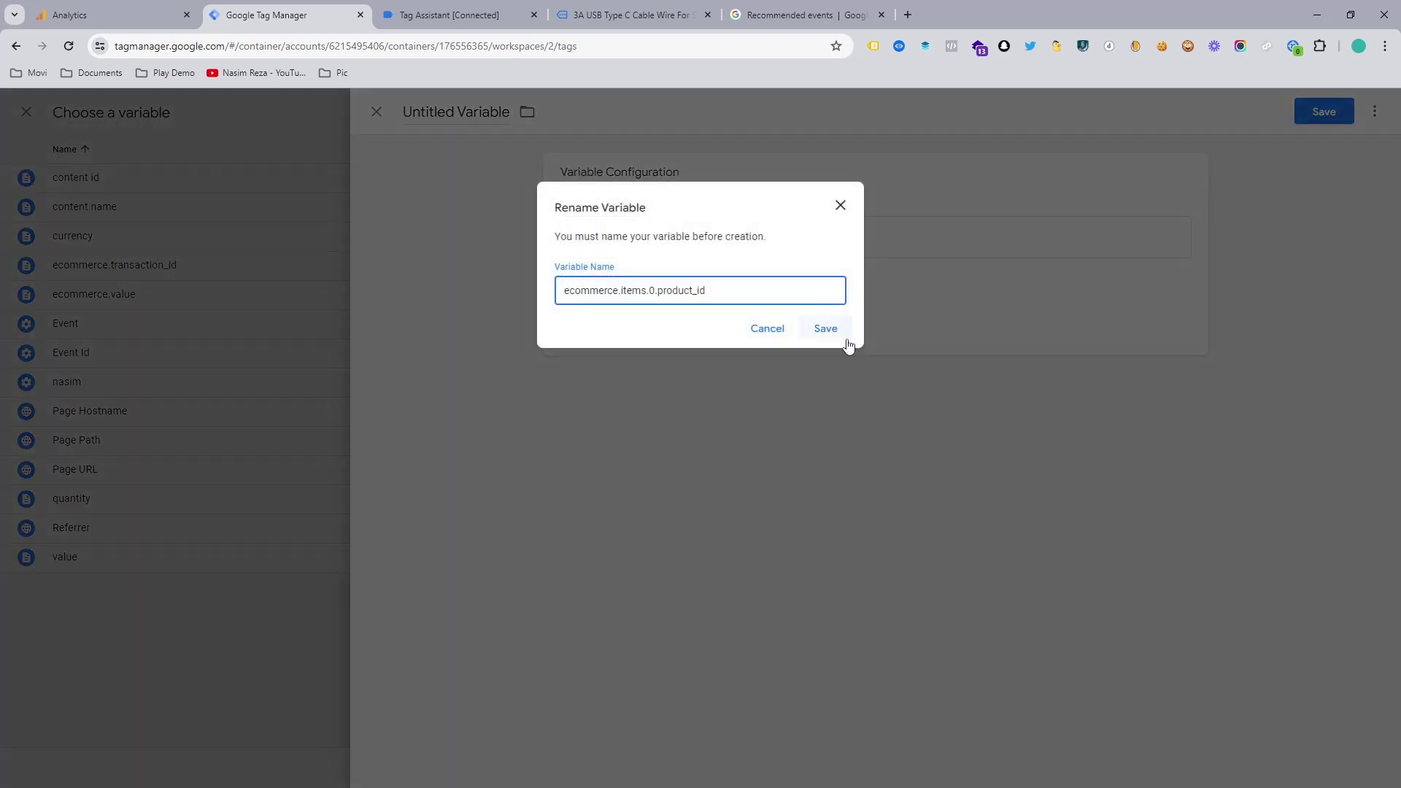
{"action": "left_click", "coordinate": [846, 340]}
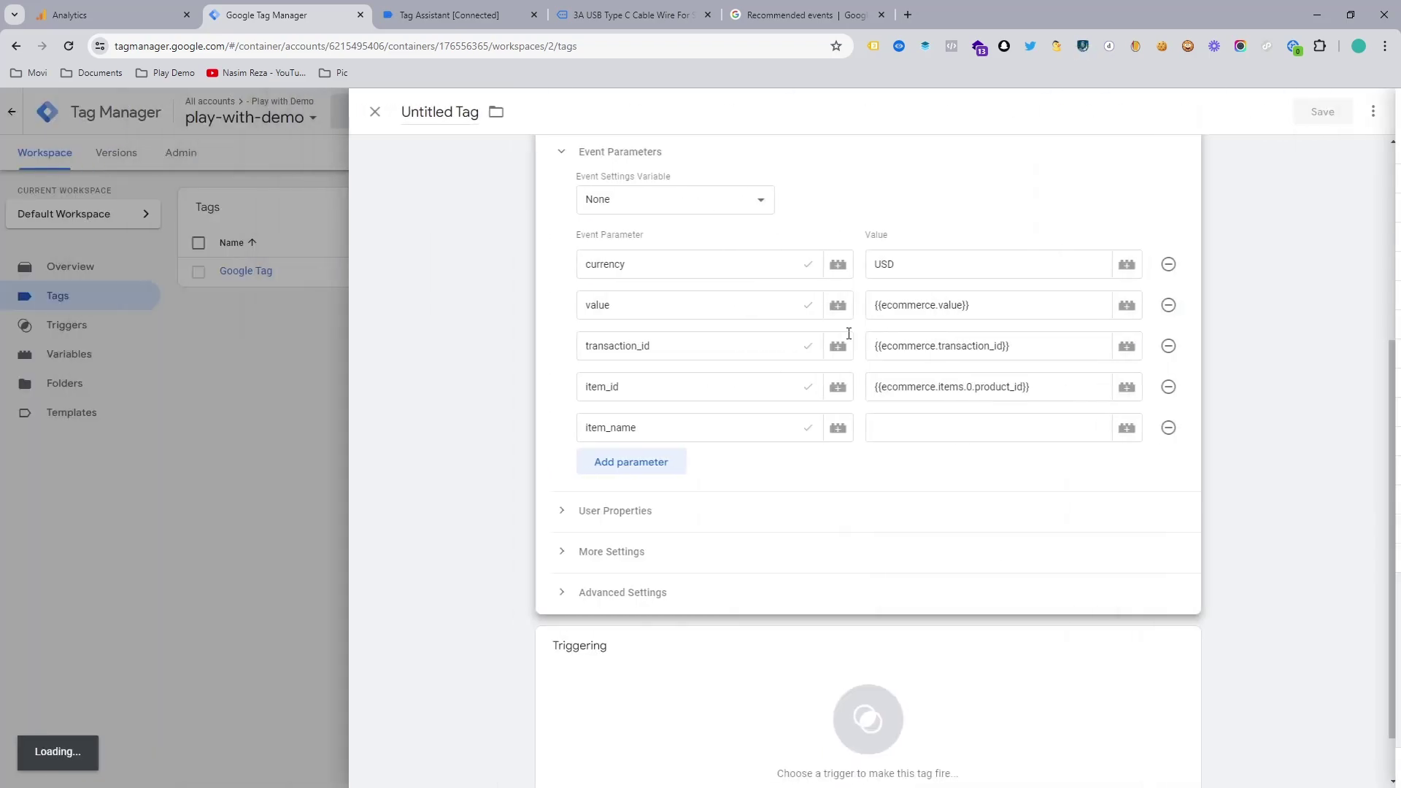
Edit the pasted path in item_name's value to ecommerce.items.0.item_name and cut it to the clipboard.
{"action": "left_click", "coordinate": [1128, 428]}
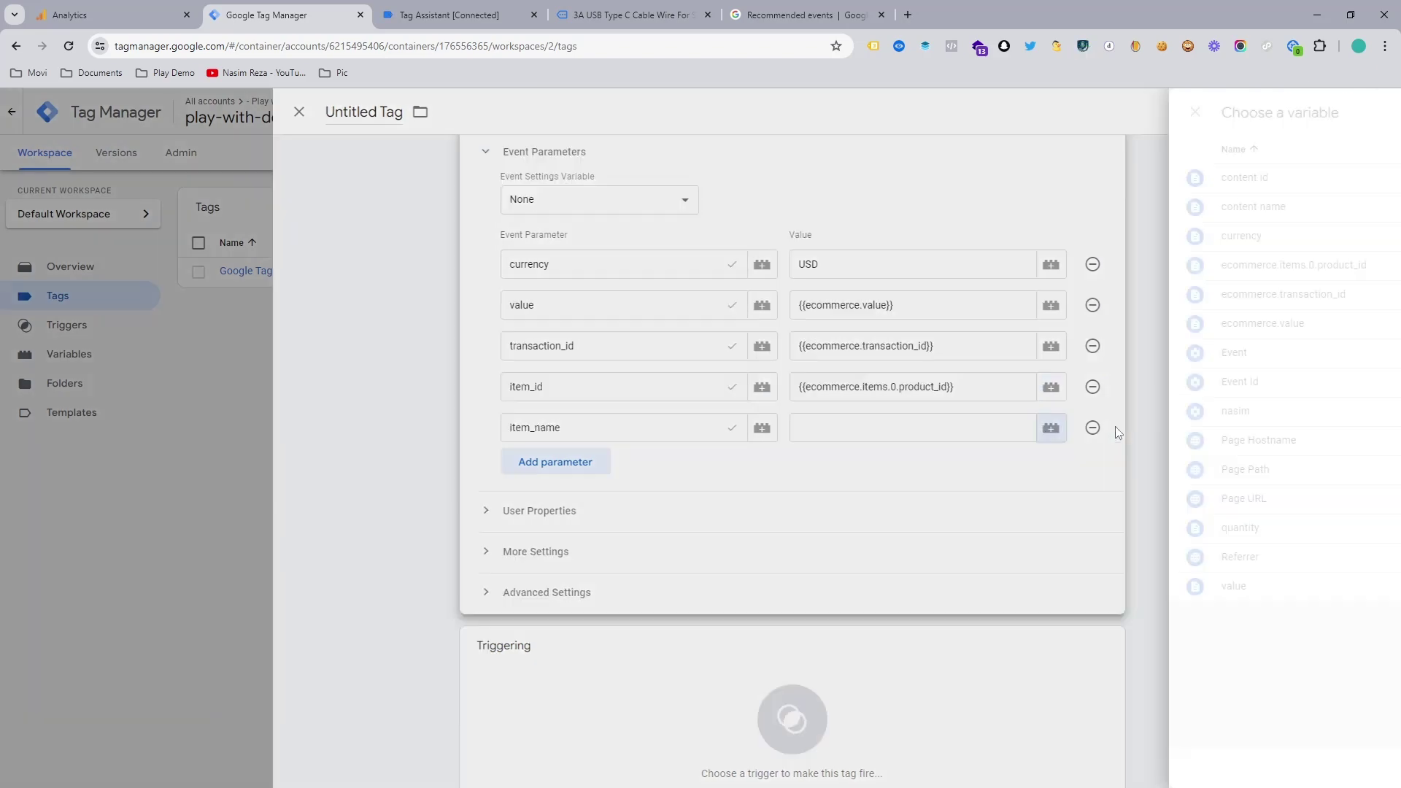
{"action": "left_click", "coordinate": [208, 408]}
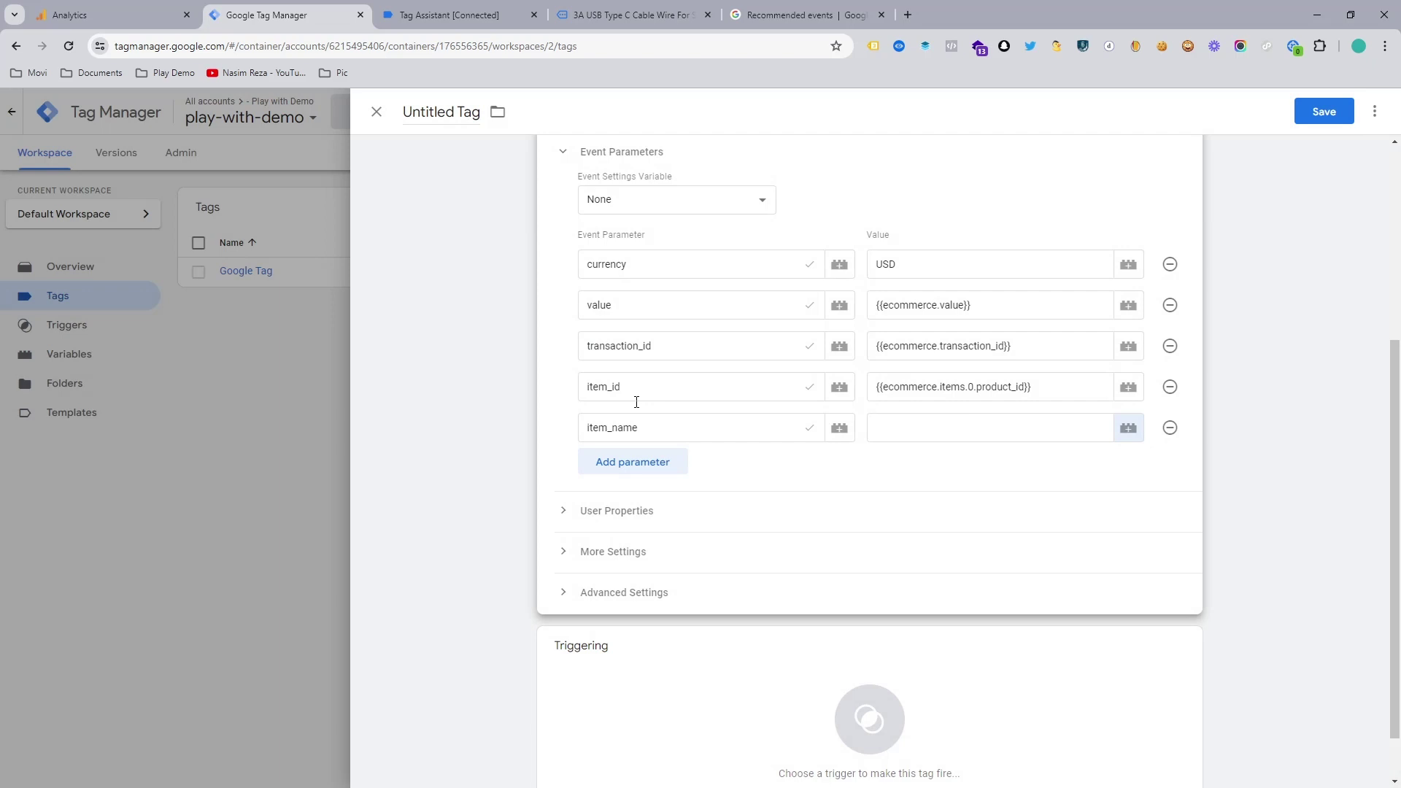
{"action": "left_click", "coordinate": [886, 423]}
{"action": "type", "text": "ecommerce.items.0.product_id"}
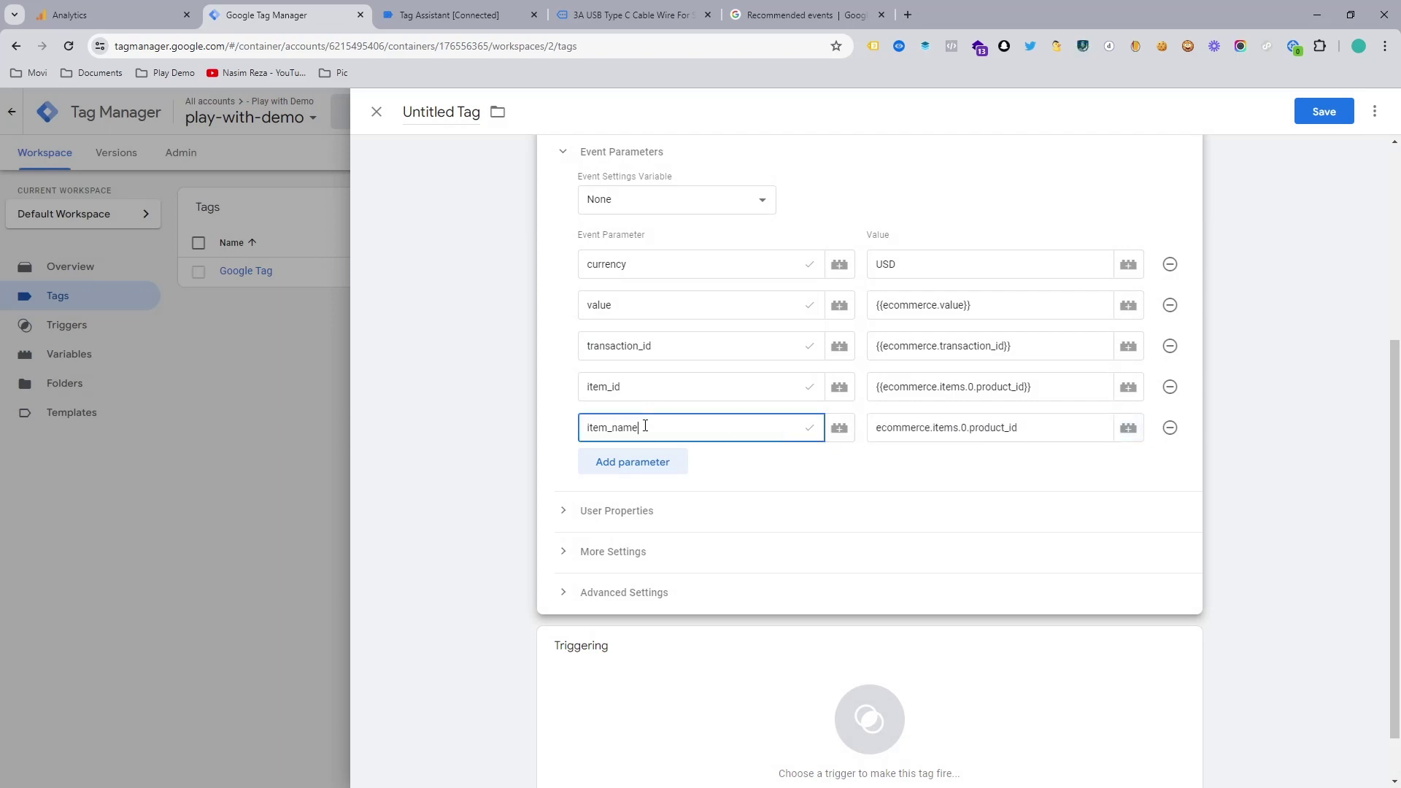
{"action": "double_click", "coordinate": [645, 427]}
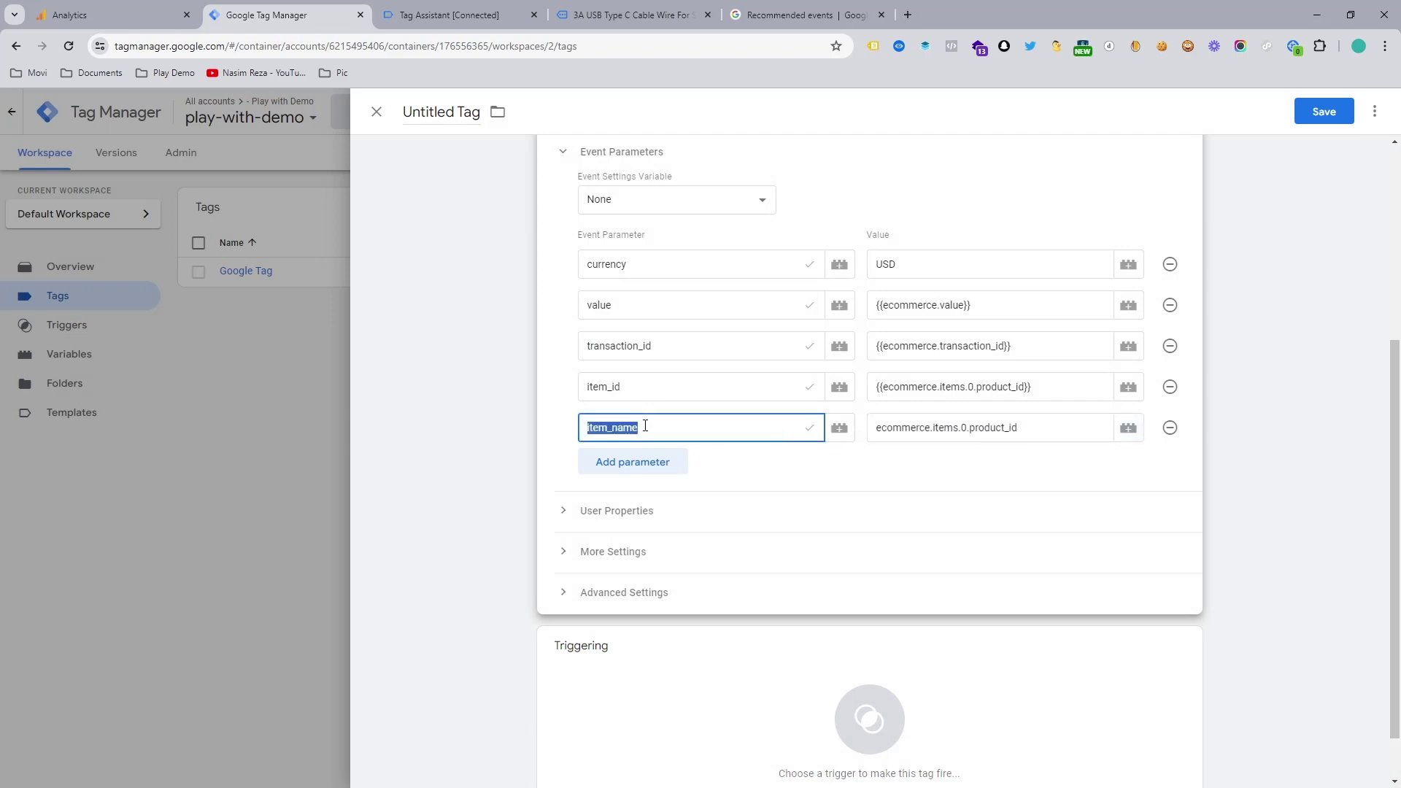
{"action": "left_click", "coordinate": [973, 430]}
{"action": "double_click", "coordinate": [976, 428]}
{"action": "type", "text": "item_name"}
{"action": "key", "text": "ctrl+shift+Left"}
{"action": "key", "text": "ctrl+shift+Left"}
{"action": "key", "text": "ctrl+shift+Left"}
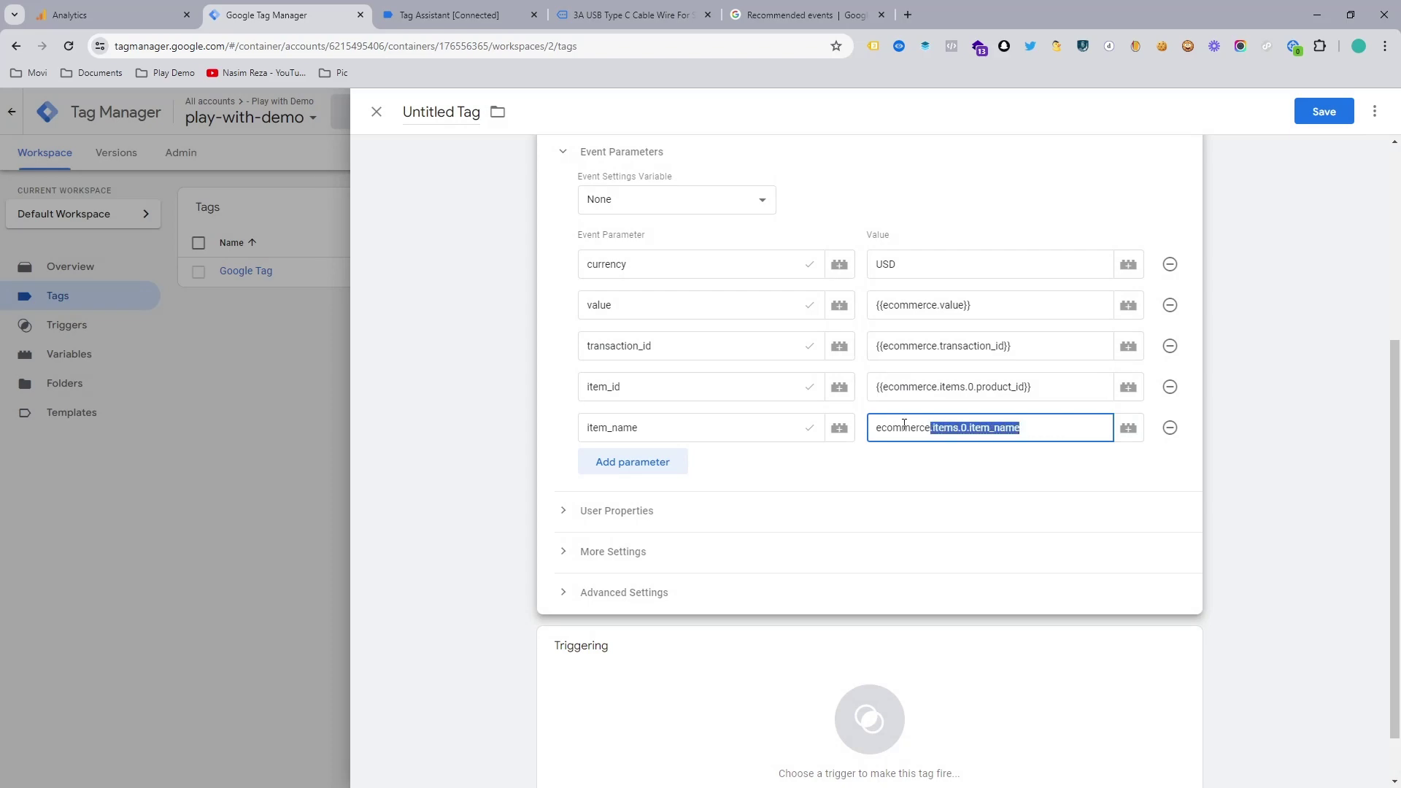
{"action": "key", "text": "ctrl+shift+Left"}
{"action": "key", "text": "ctrl+x"}
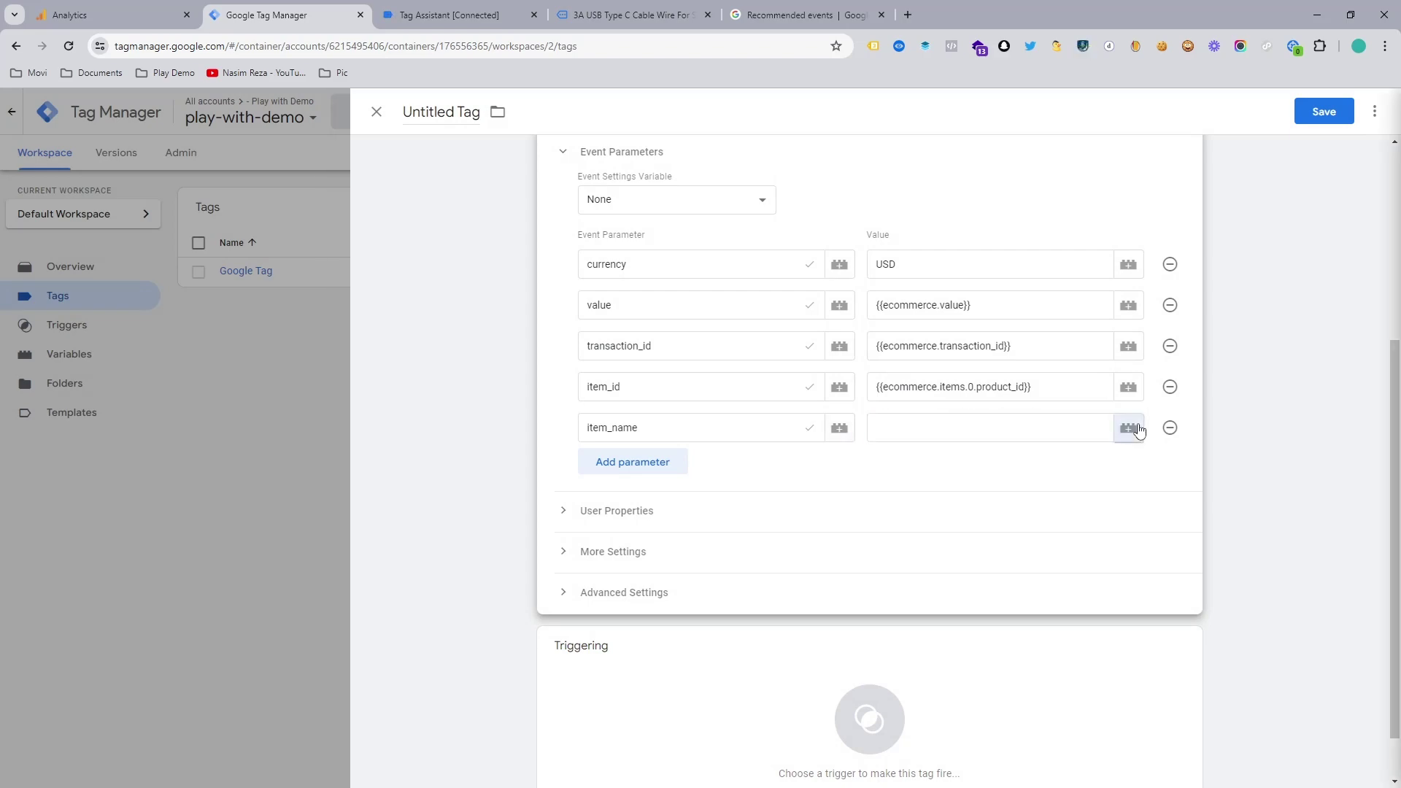
Create Data Layer Variable ecommerce.items.0.item_name, with matching key, and assign it to item_name.
{"action": "left_click", "coordinate": [1128, 428]}
{"action": "left_click", "coordinate": [1375, 111]}
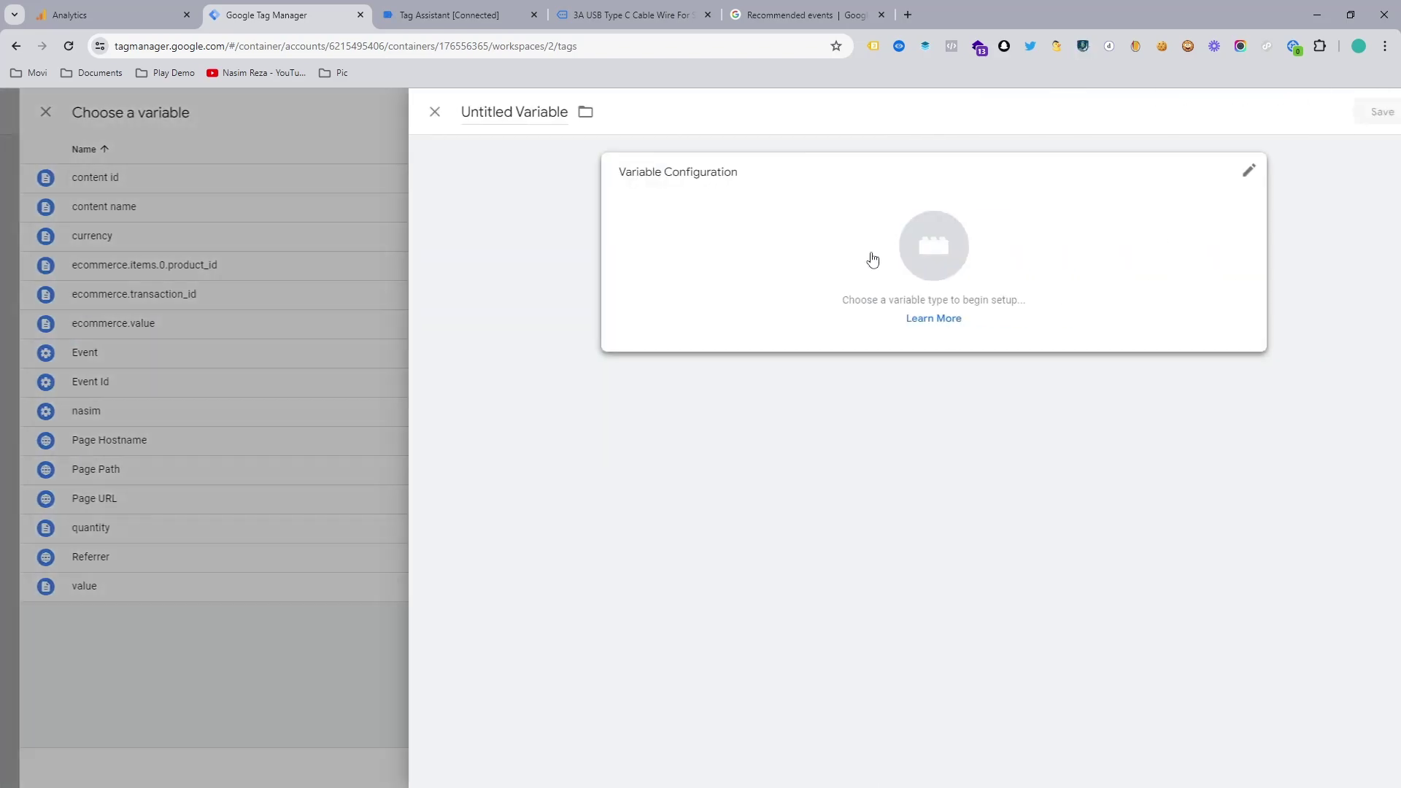
{"action": "left_click", "coordinate": [875, 269]}
{"action": "left_click", "coordinate": [1047, 543]}
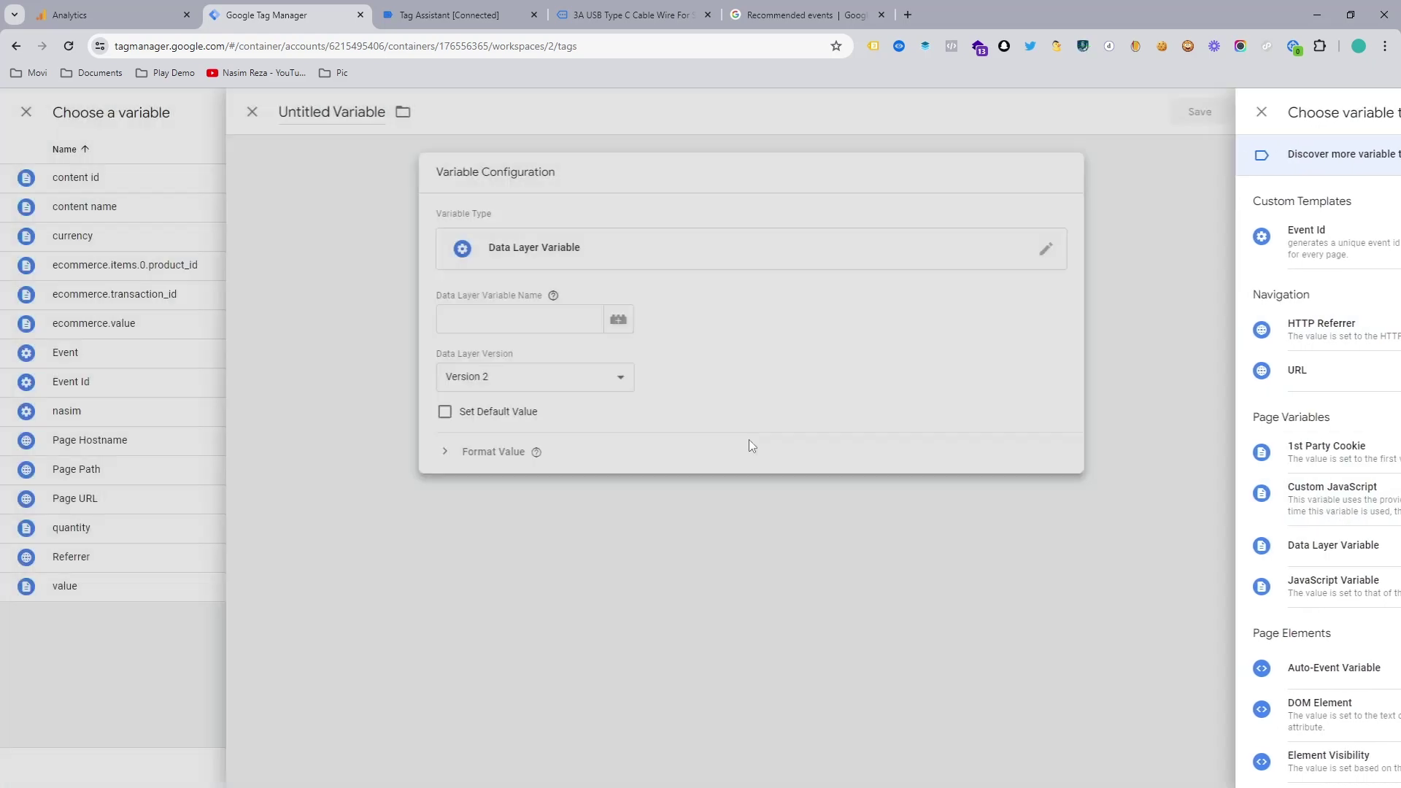
{"action": "left_click", "coordinate": [682, 321]}
{"action": "key", "text": "ctrl+v"}
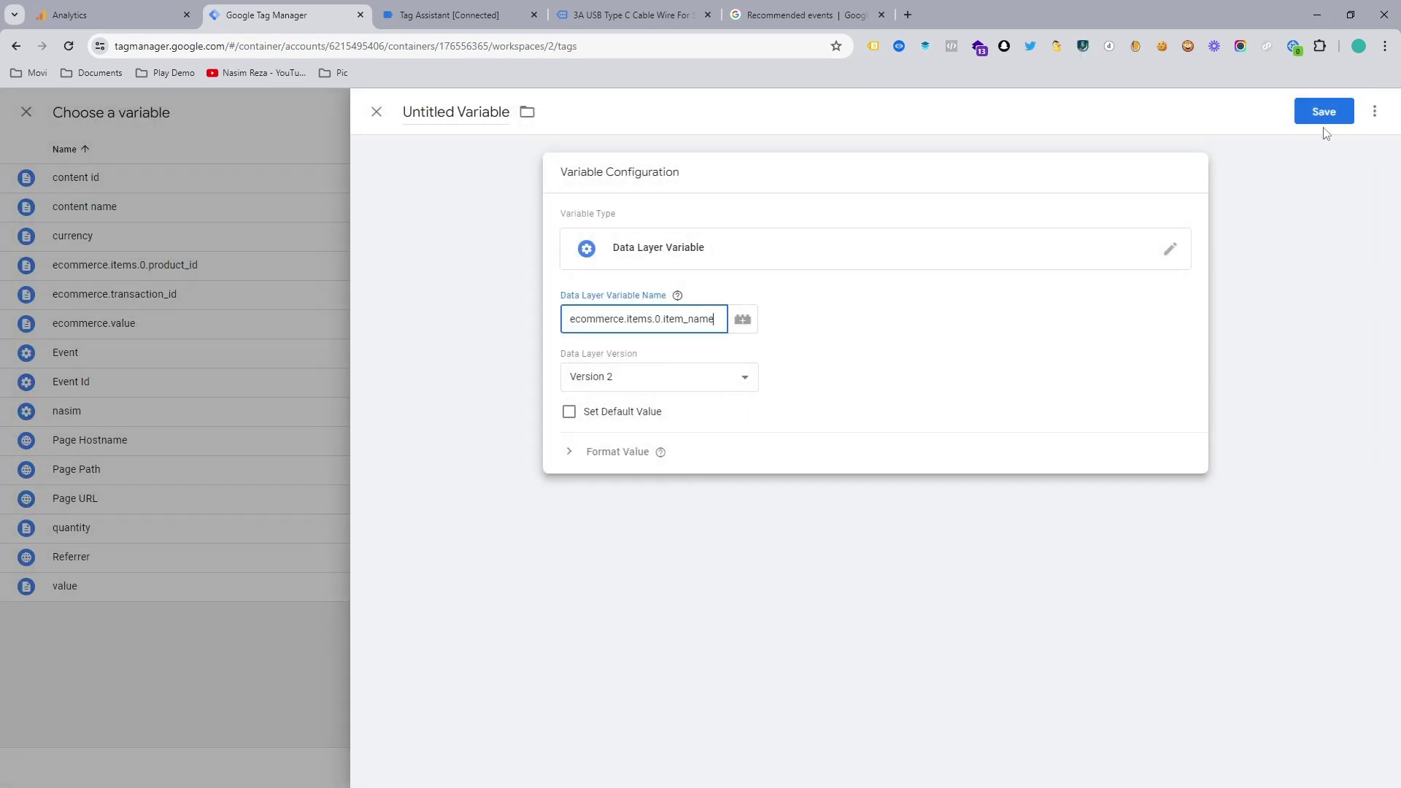
{"action": "left_click", "coordinate": [1319, 120]}
{"action": "key", "text": "ctrl+v"}
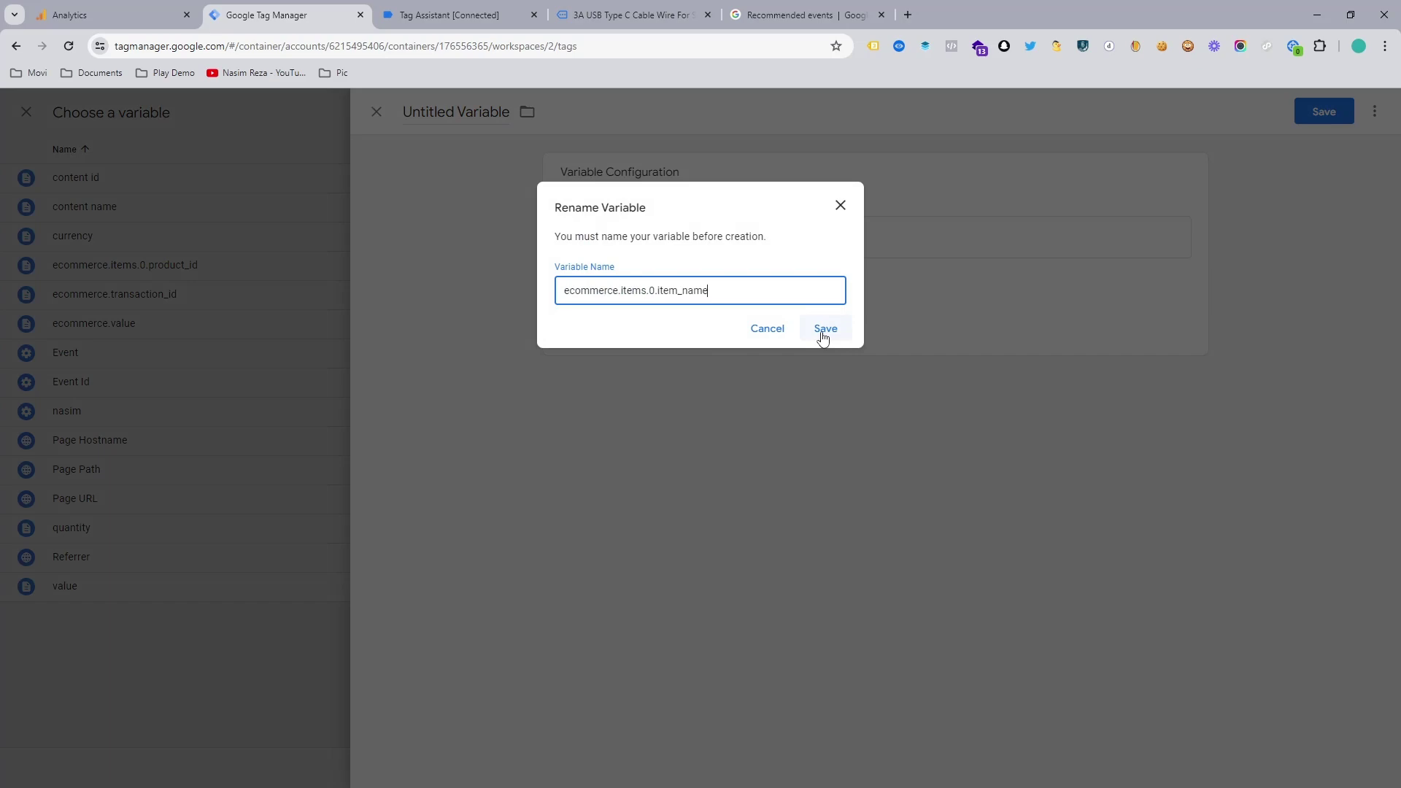
{"action": "left_click", "coordinate": [824, 330]}
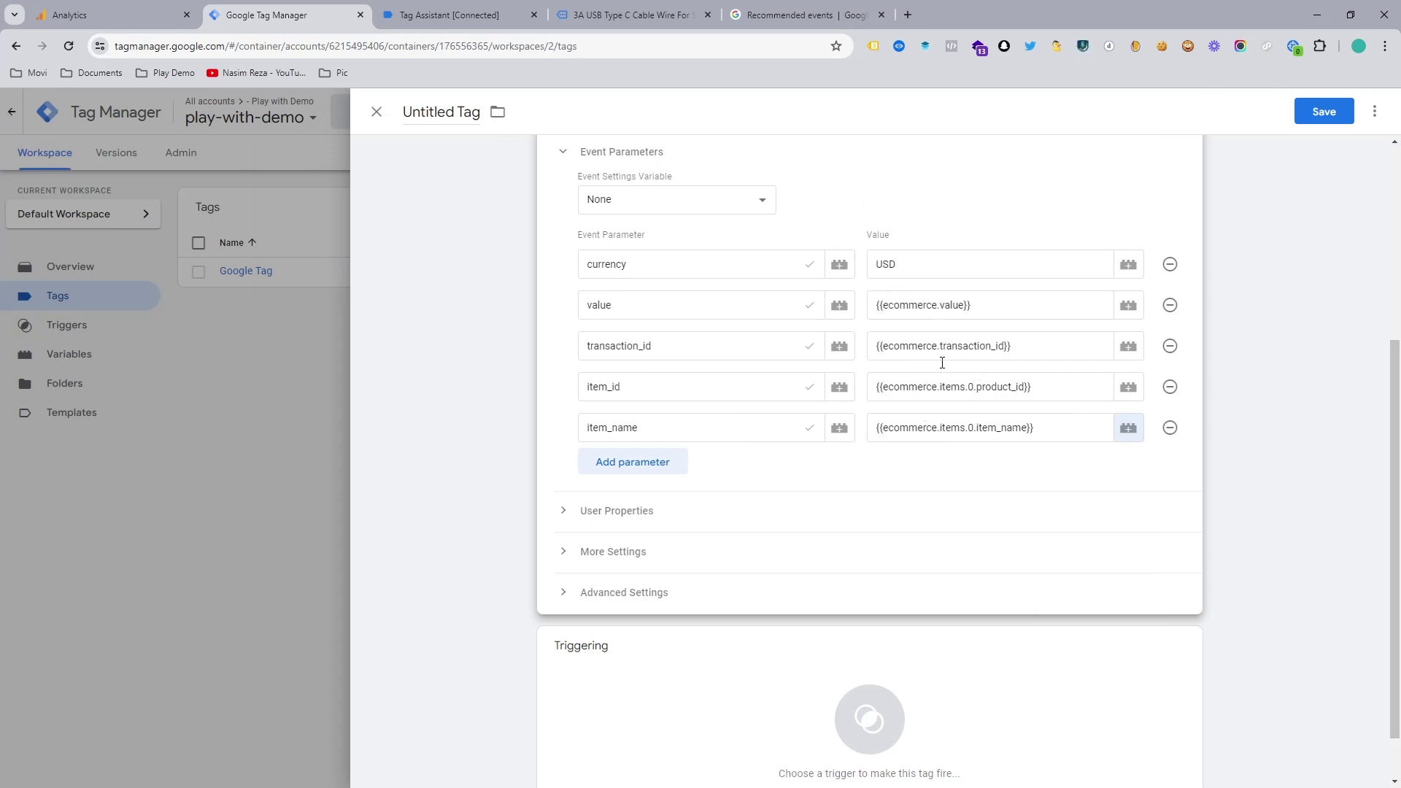
Start a new Custom Event trigger for the GA4 purchase tag.
{"action": "scroll", "coordinate": [763, 445], "scroll_direction": "down", "scroll_amount": 1}
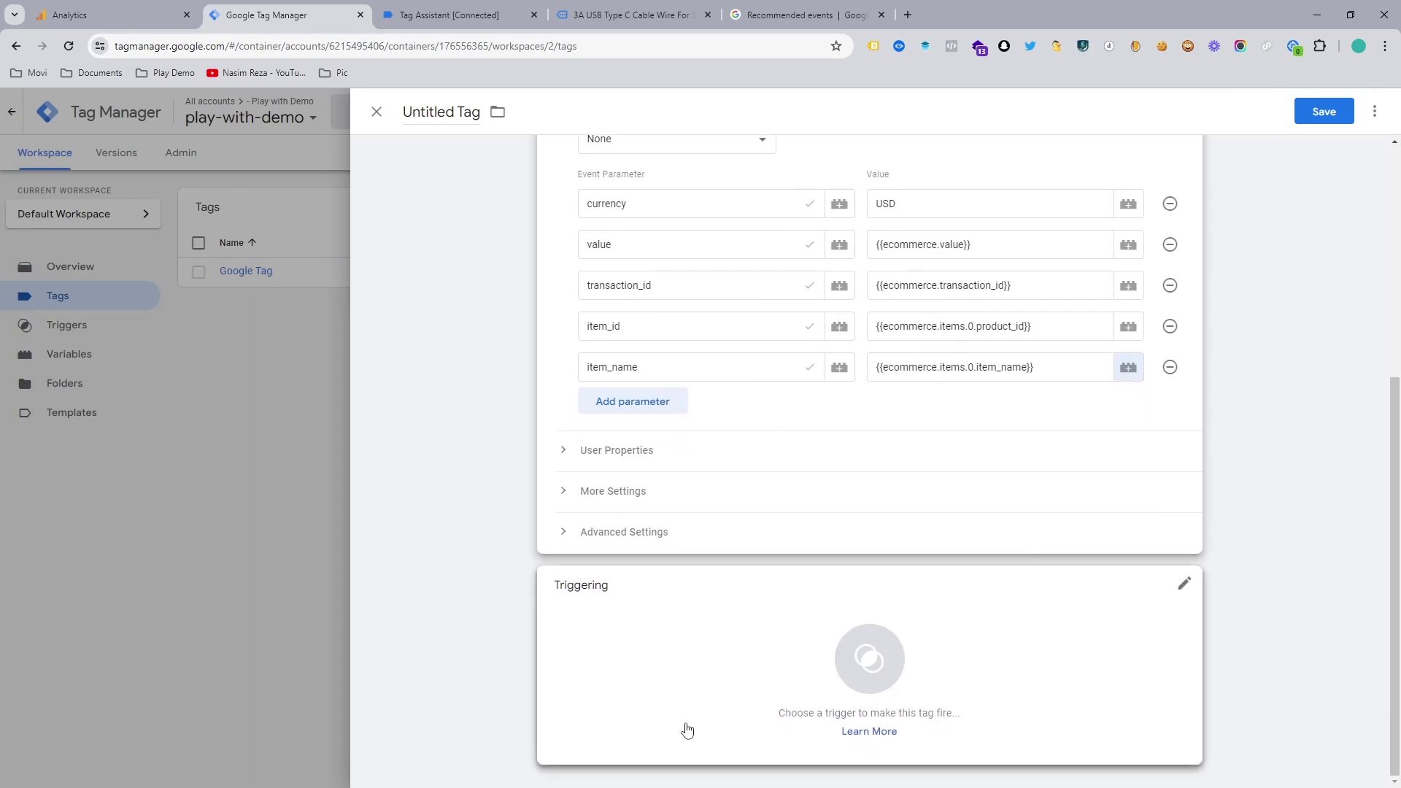
{"action": "left_click", "coordinate": [686, 689]}
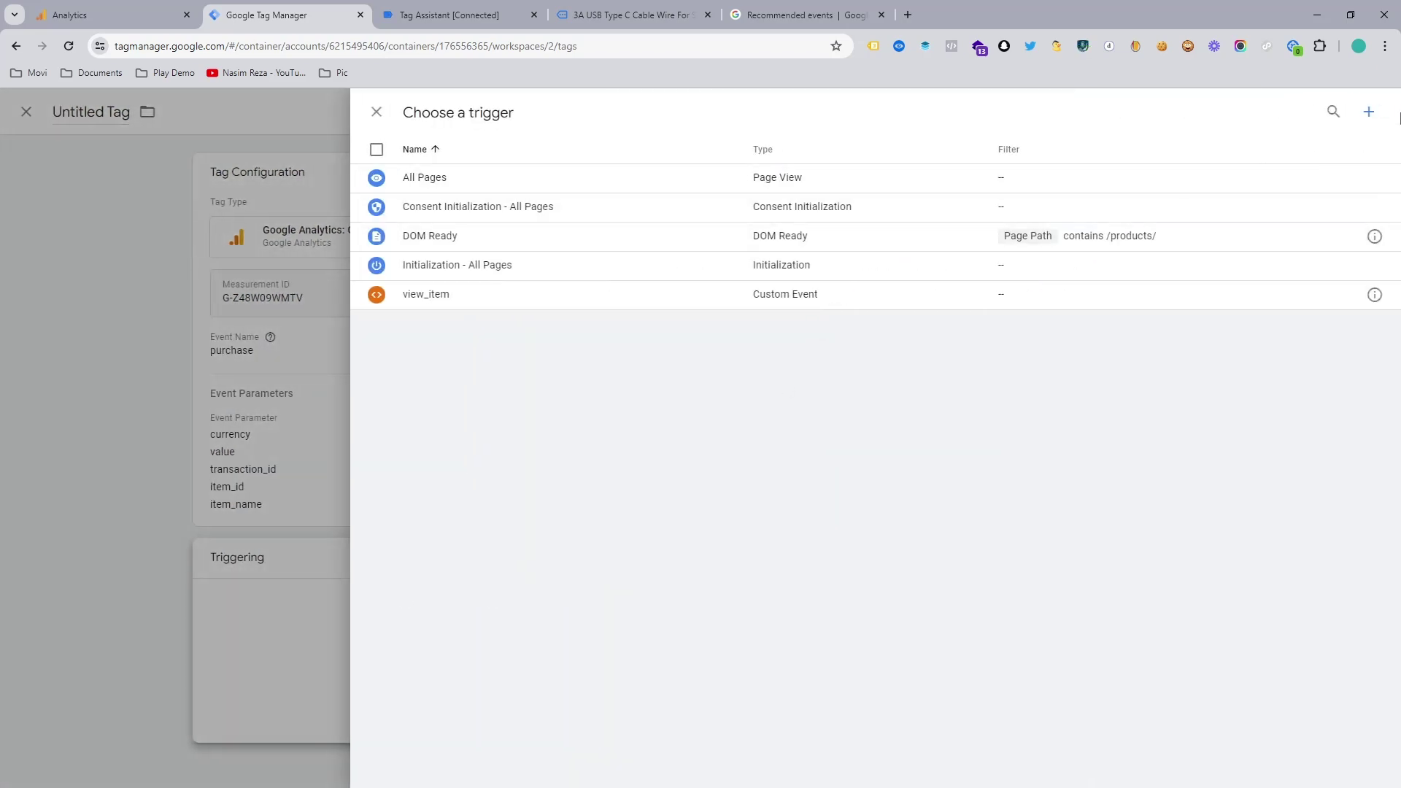
{"action": "left_click", "coordinate": [1369, 112]}
{"action": "left_click", "coordinate": [615, 278]}
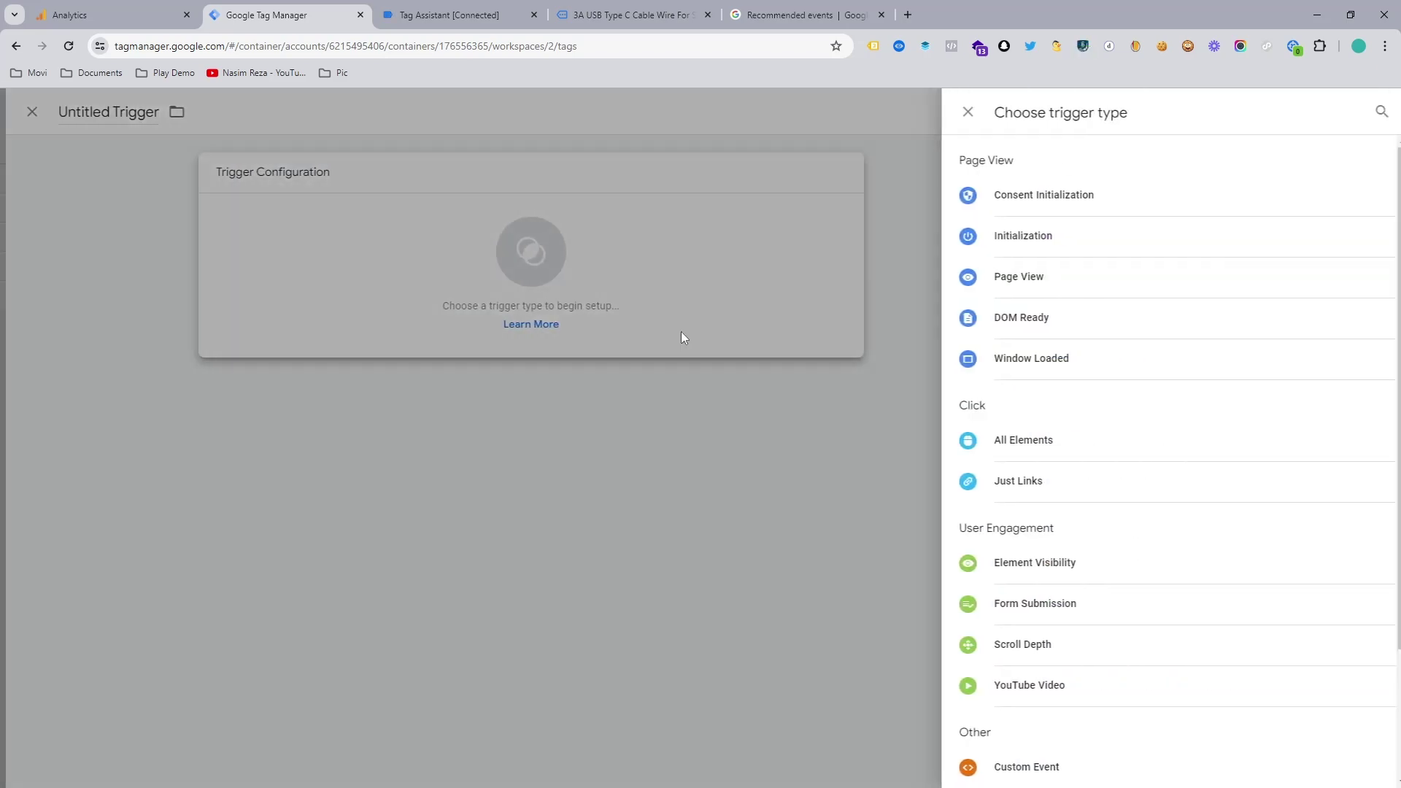
{"action": "left_click", "coordinate": [1019, 767]}
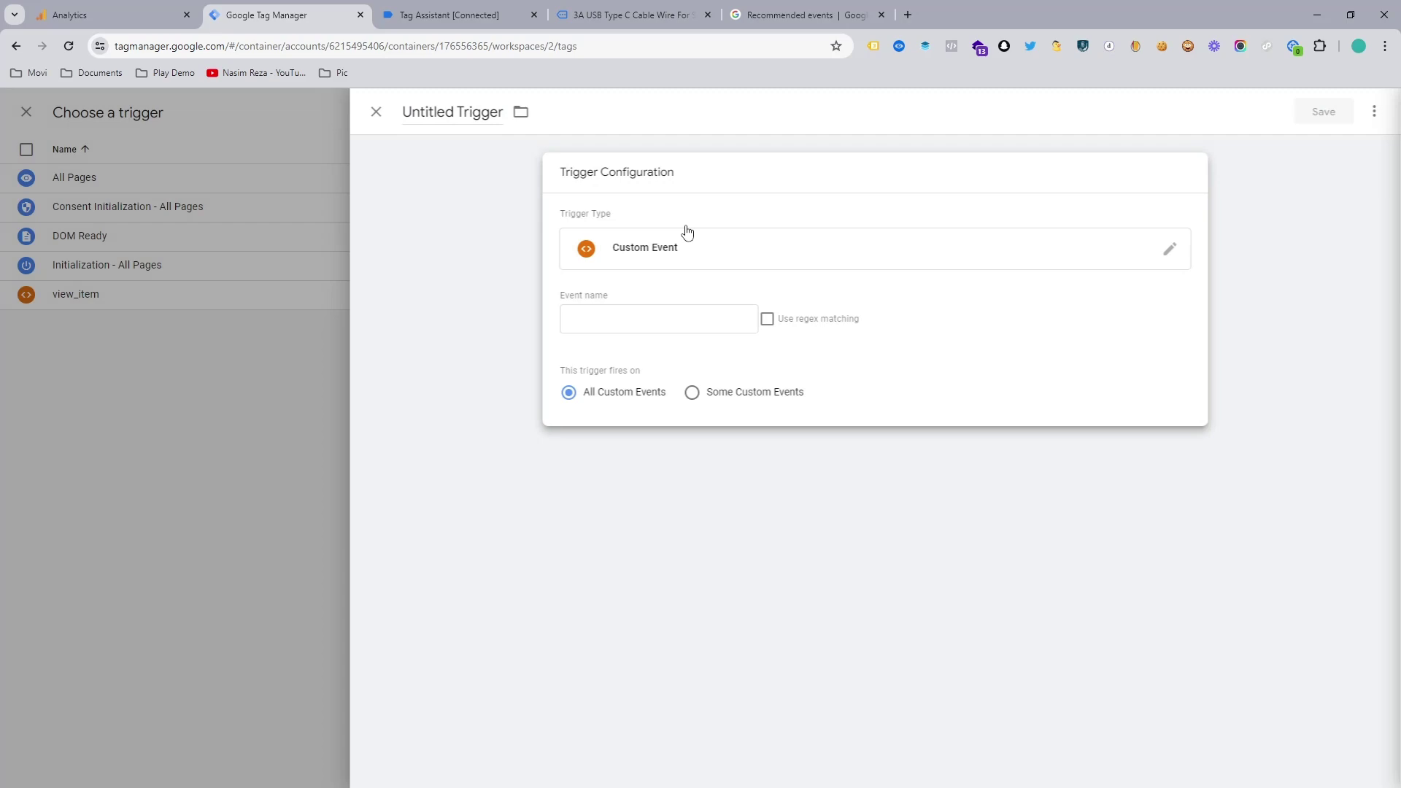
Copy 'purchase' from the recommended events docs as the event name and save the trigger as purchase.
{"action": "left_click", "coordinate": [435, 10]}
{"action": "left_click", "coordinate": [558, 9]}
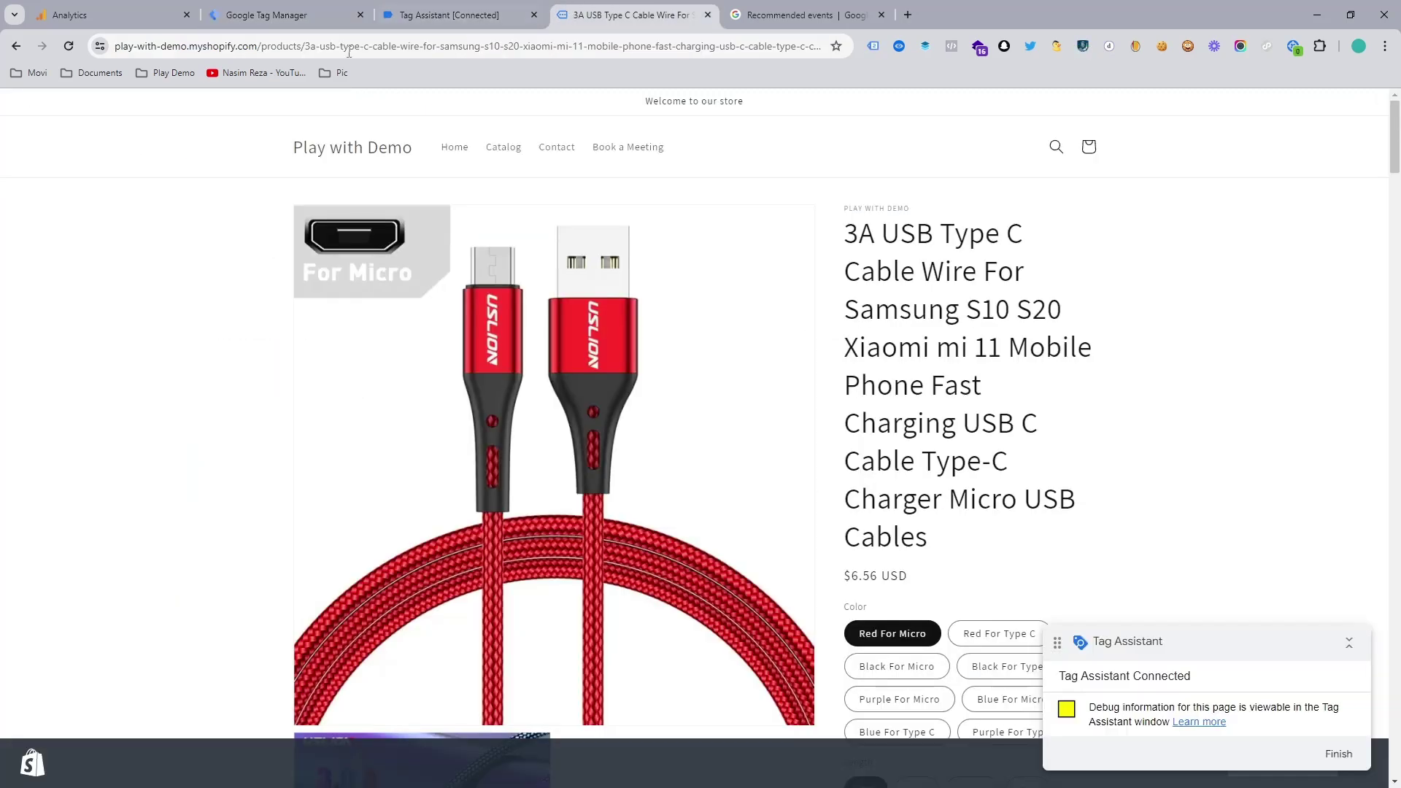
{"action": "left_click", "coordinate": [767, 8]}
{"action": "scroll", "coordinate": [467, 270], "scroll_direction": "up", "scroll_amount": 5}
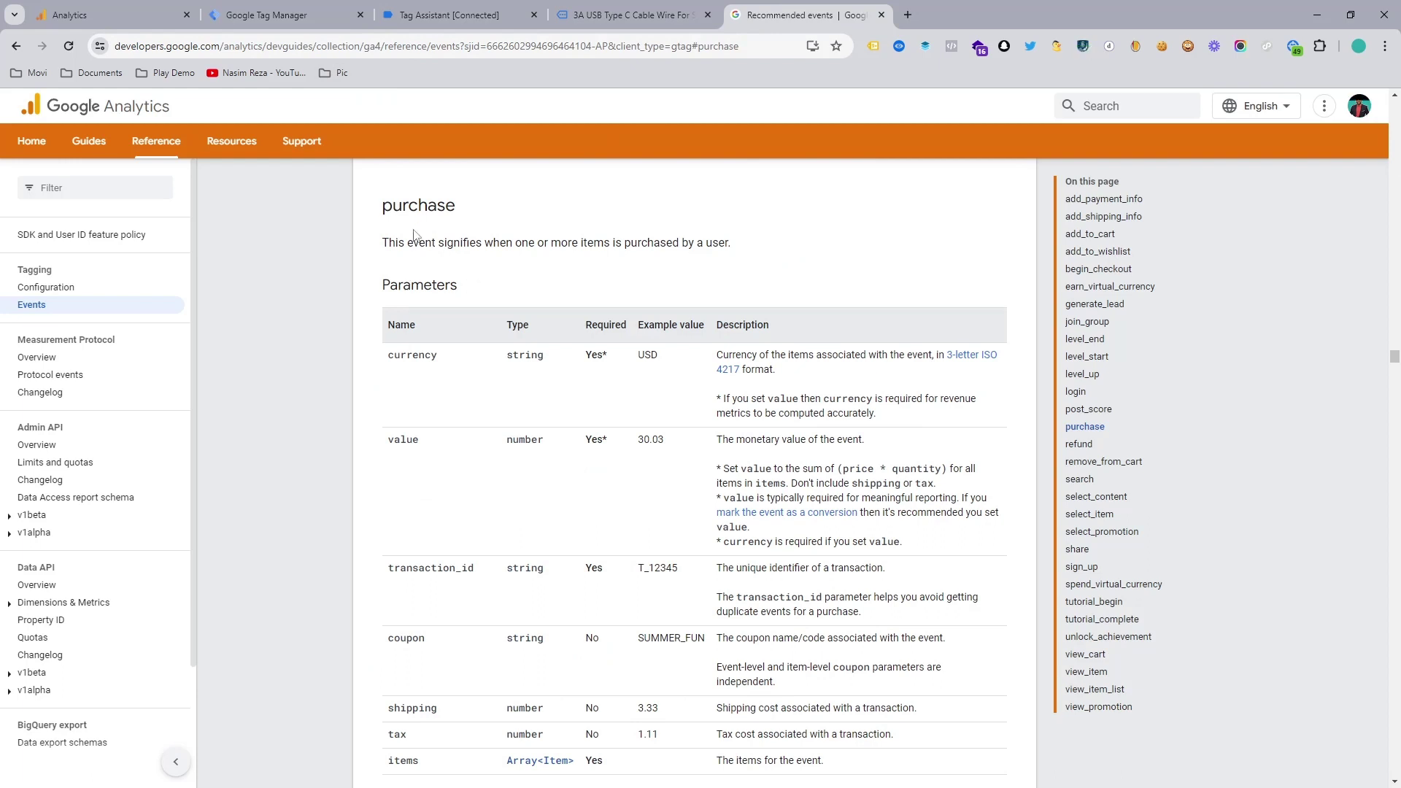
{"action": "double_click", "coordinate": [418, 205]}
{"action": "key", "text": "ctrl+c"}
{"action": "left_click", "coordinate": [284, 8]}
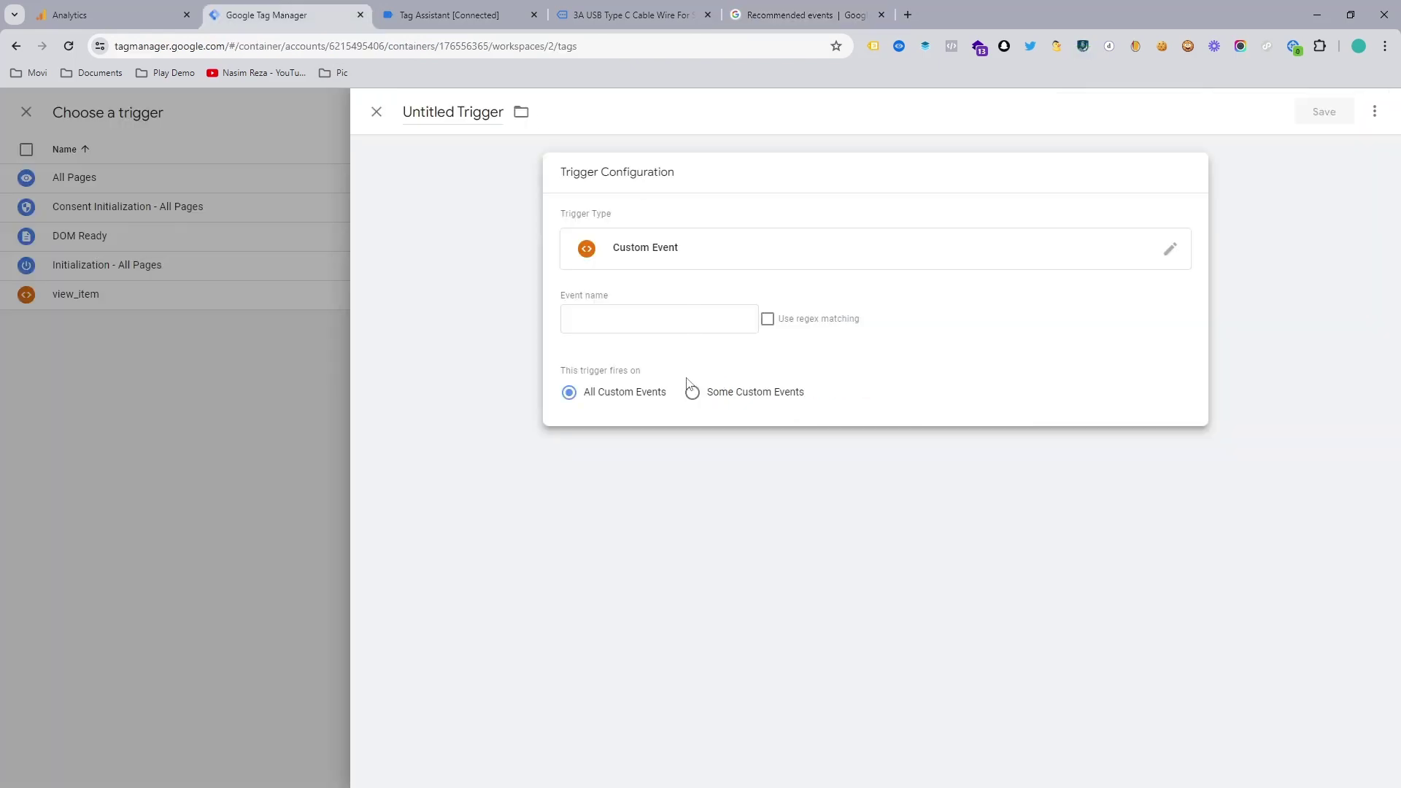
{"action": "left_click_drag", "start_coordinate": [682, 341], "coordinate": [679, 323]}
{"action": "left_click", "coordinate": [679, 320]}
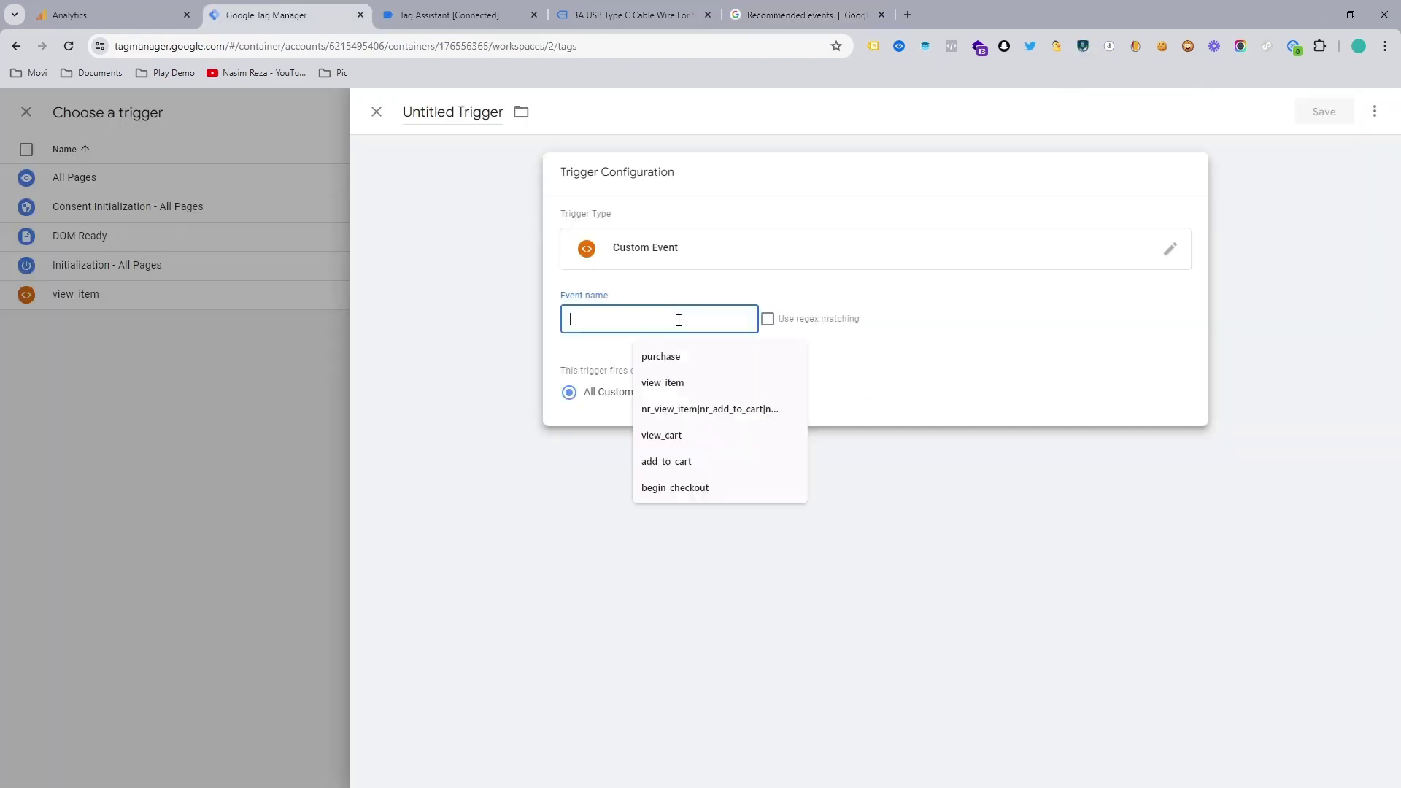
{"action": "key", "text": "ctrl+v"}
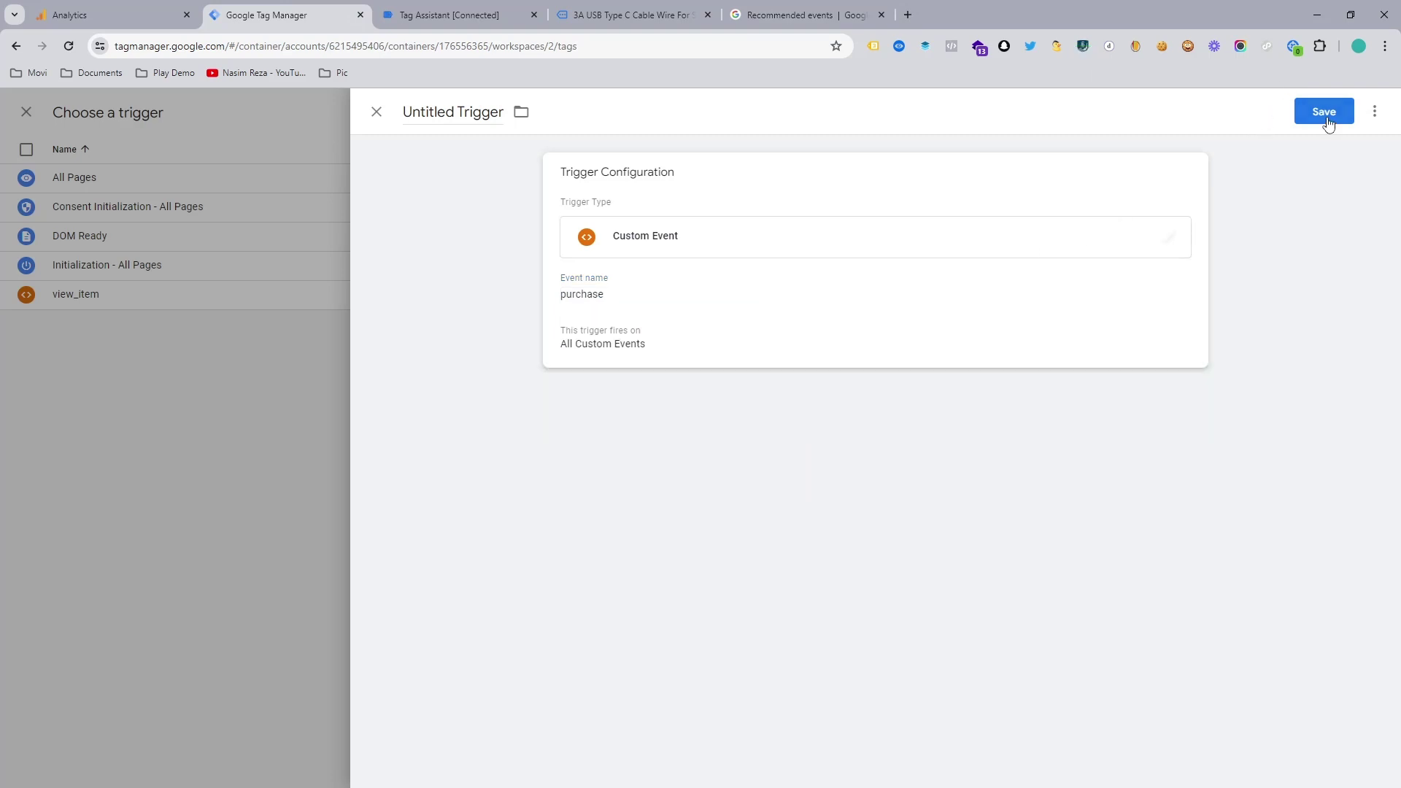
{"action": "left_click", "coordinate": [1324, 112]}
{"action": "key", "text": "ctrl+v"}
Confirm the purchase trigger, then save the tag as 'Google Analytics GA4 Event purchase'.
{"action": "left_click", "coordinate": [818, 332]}
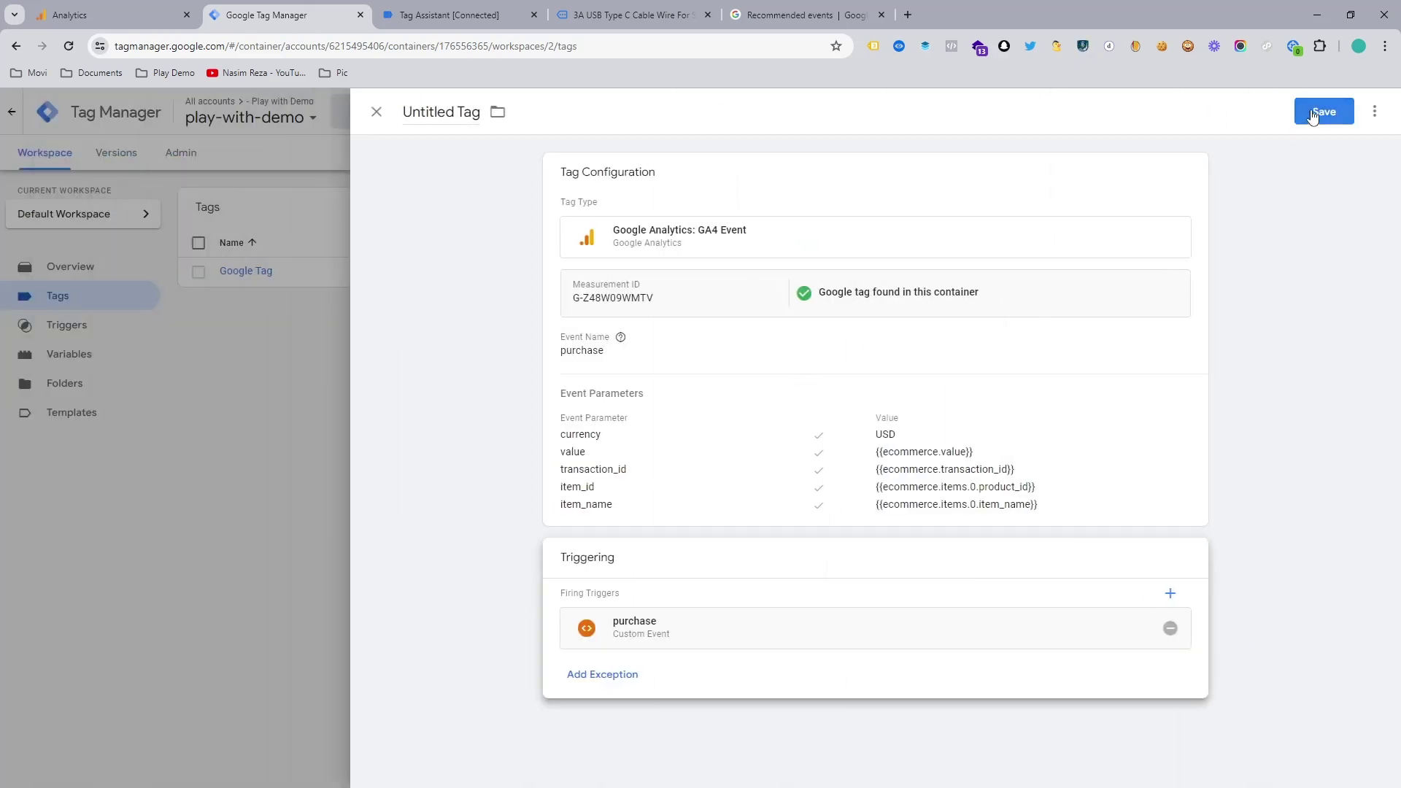
{"action": "left_click", "coordinate": [1322, 111]}
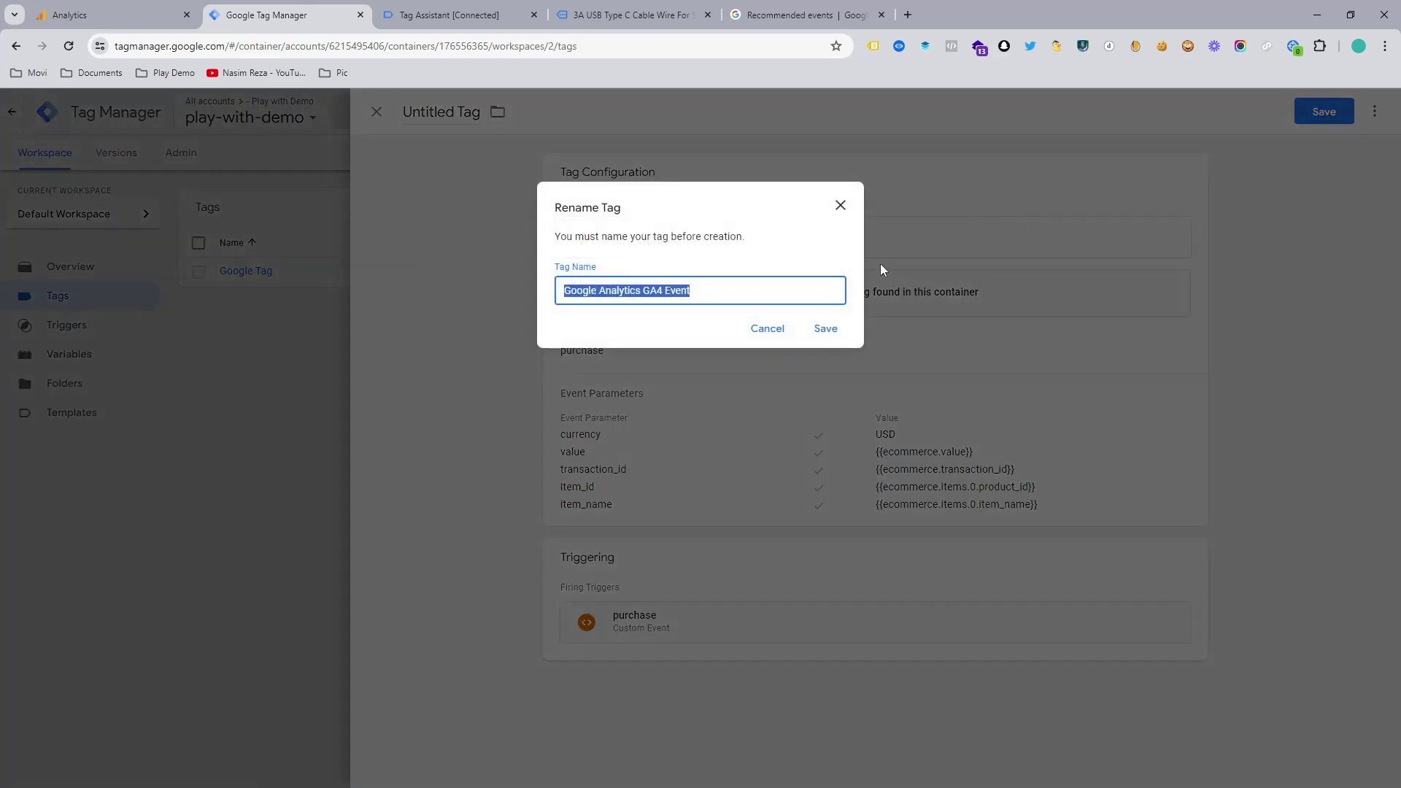
{"action": "left_click", "coordinate": [805, 289]}
{"action": "type", "text": "purchase"}
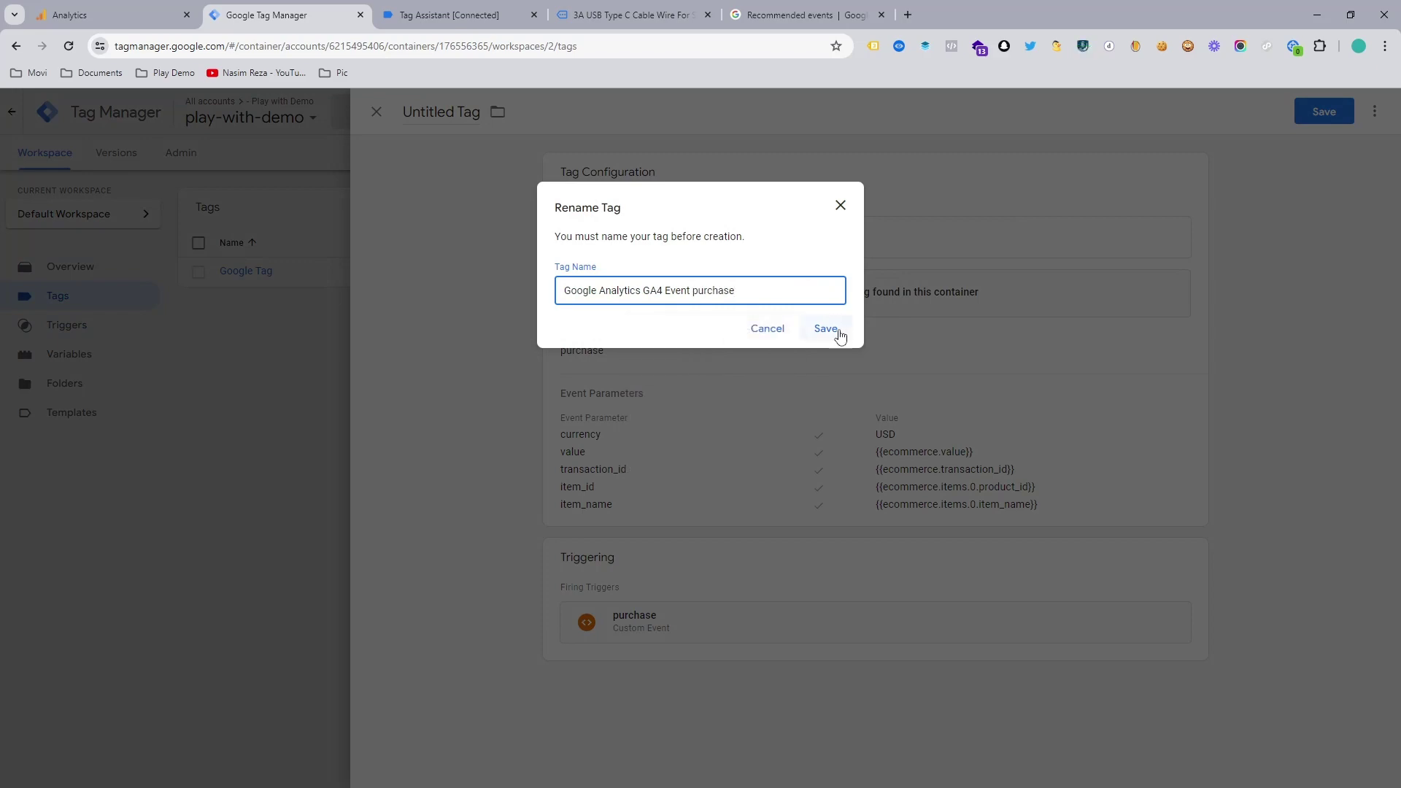
{"action": "left_click", "coordinate": [825, 328]}
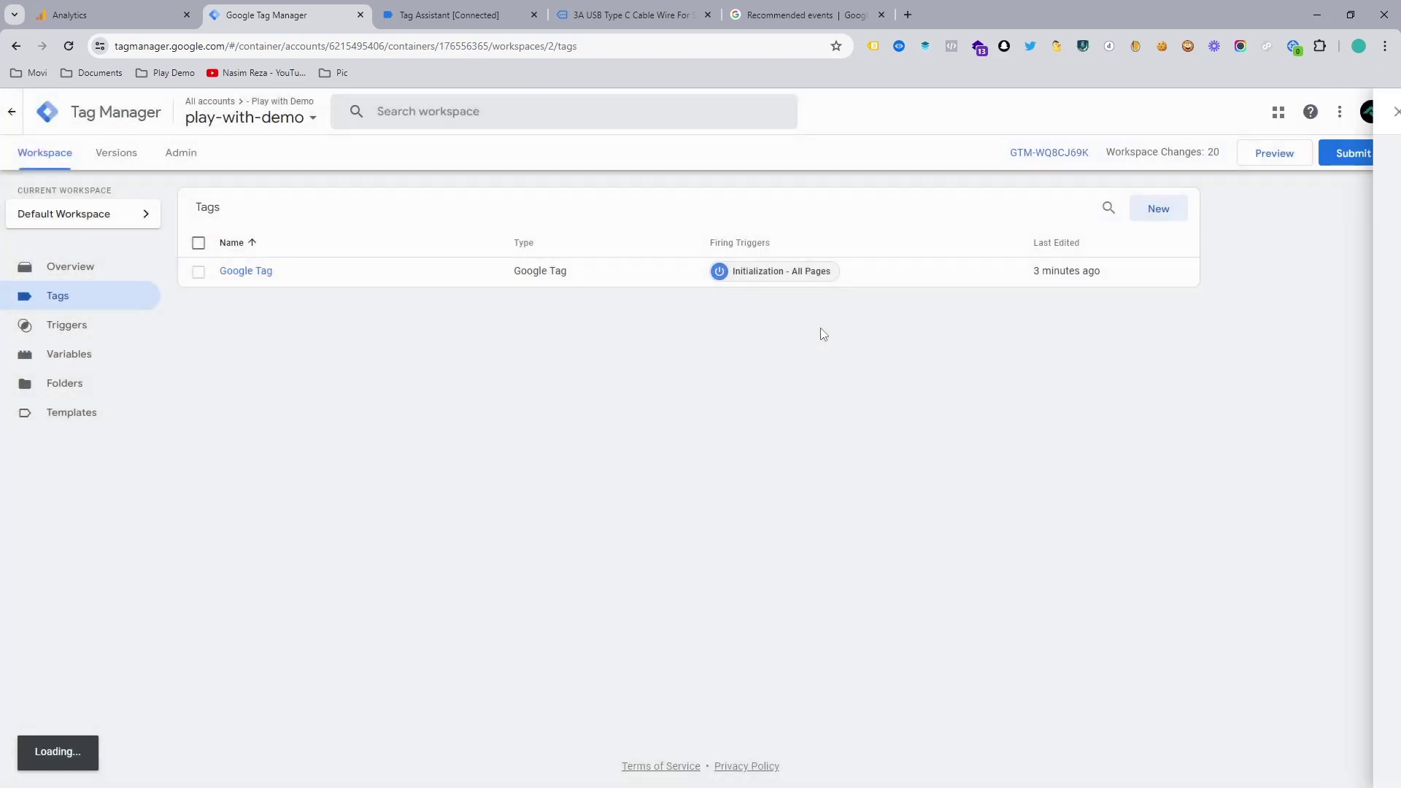
Launch a Tag Assistant preview for play-with-demo.myshopify.com and open the debugged store tab.
{"action": "left_click", "coordinate": [1270, 154]}
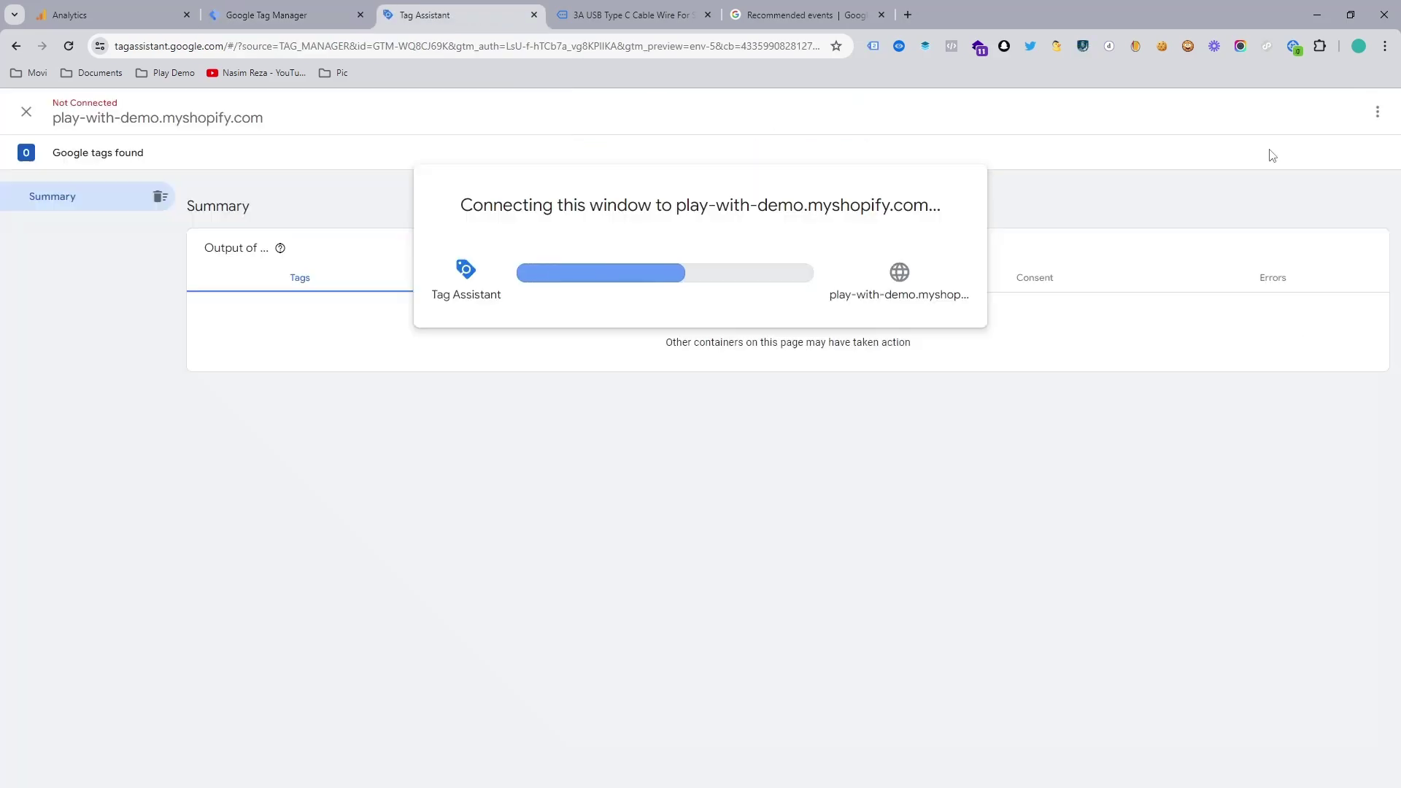
{"action": "left_click", "coordinate": [306, 10]}
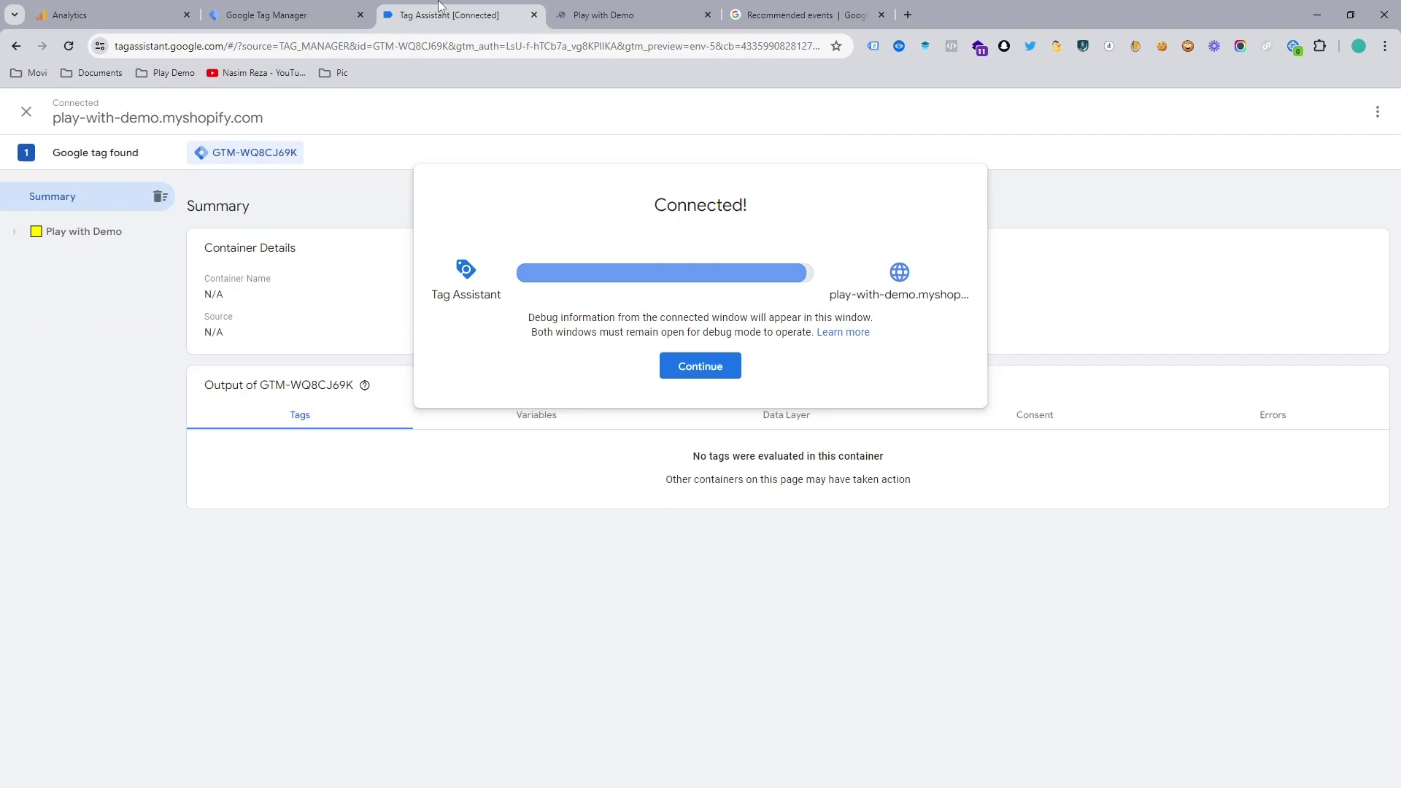
{"action": "left_click", "coordinate": [700, 365]}
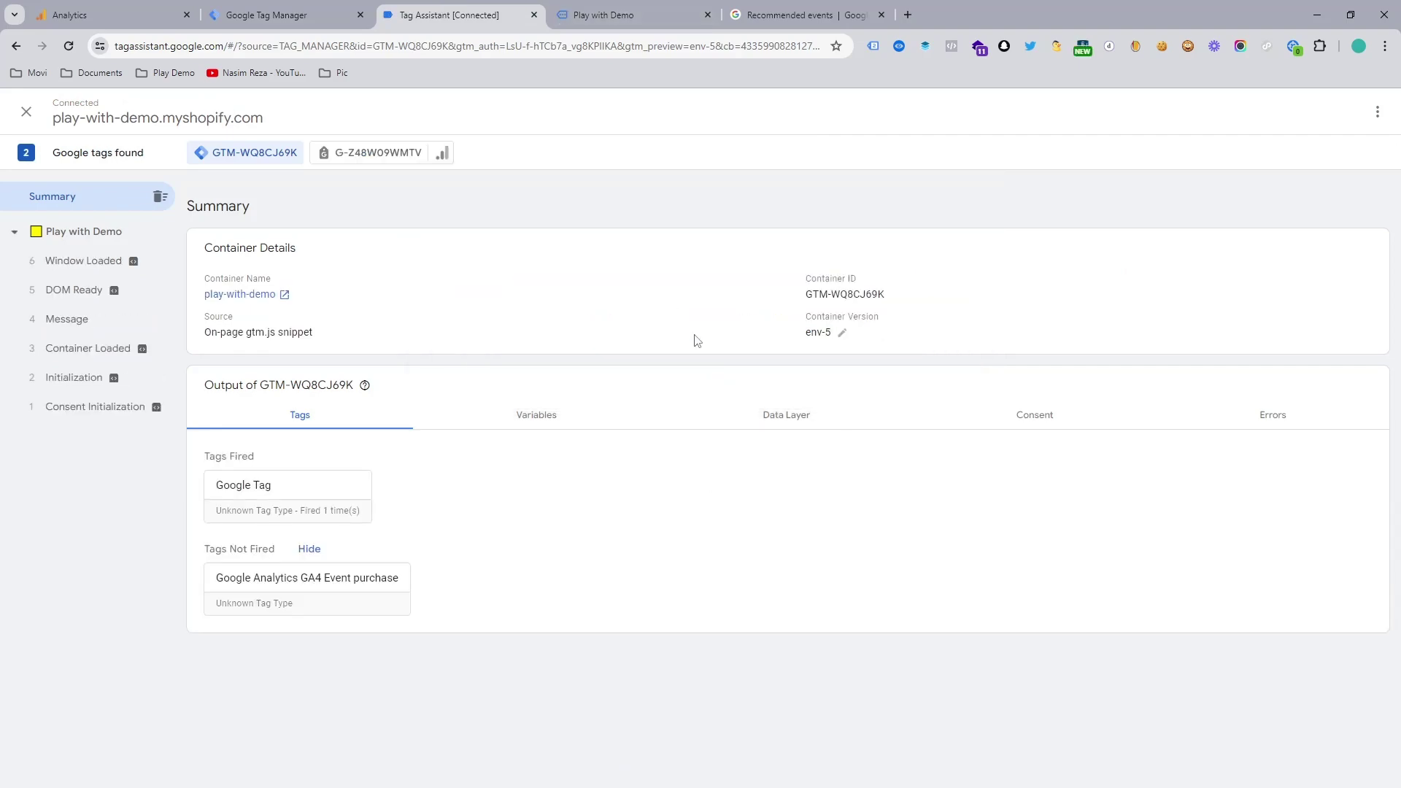
{"action": "left_click", "coordinate": [606, 15]}
{"action": "scroll", "coordinate": [878, 322], "scroll_direction": "down", "scroll_amount": 8}
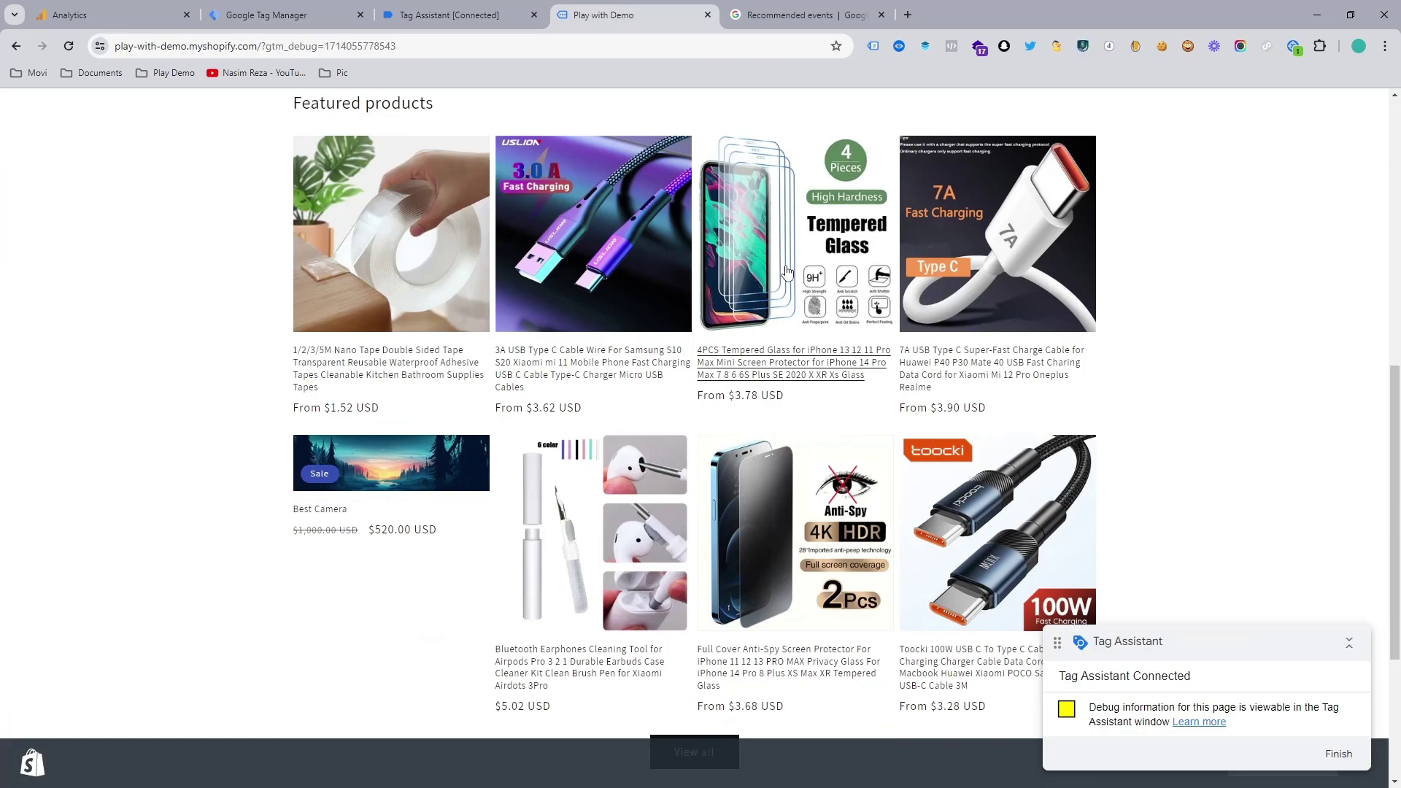
Buy the Anti-Spy screen protector now and fill in saved contact and delivery details.
{"action": "scroll", "coordinate": [762, 317], "scroll_direction": "up", "scroll_amount": 8}
{"action": "scroll", "coordinate": [806, 302], "scroll_direction": "down", "scroll_amount": 12}
{"action": "left_click", "coordinate": [769, 218]}
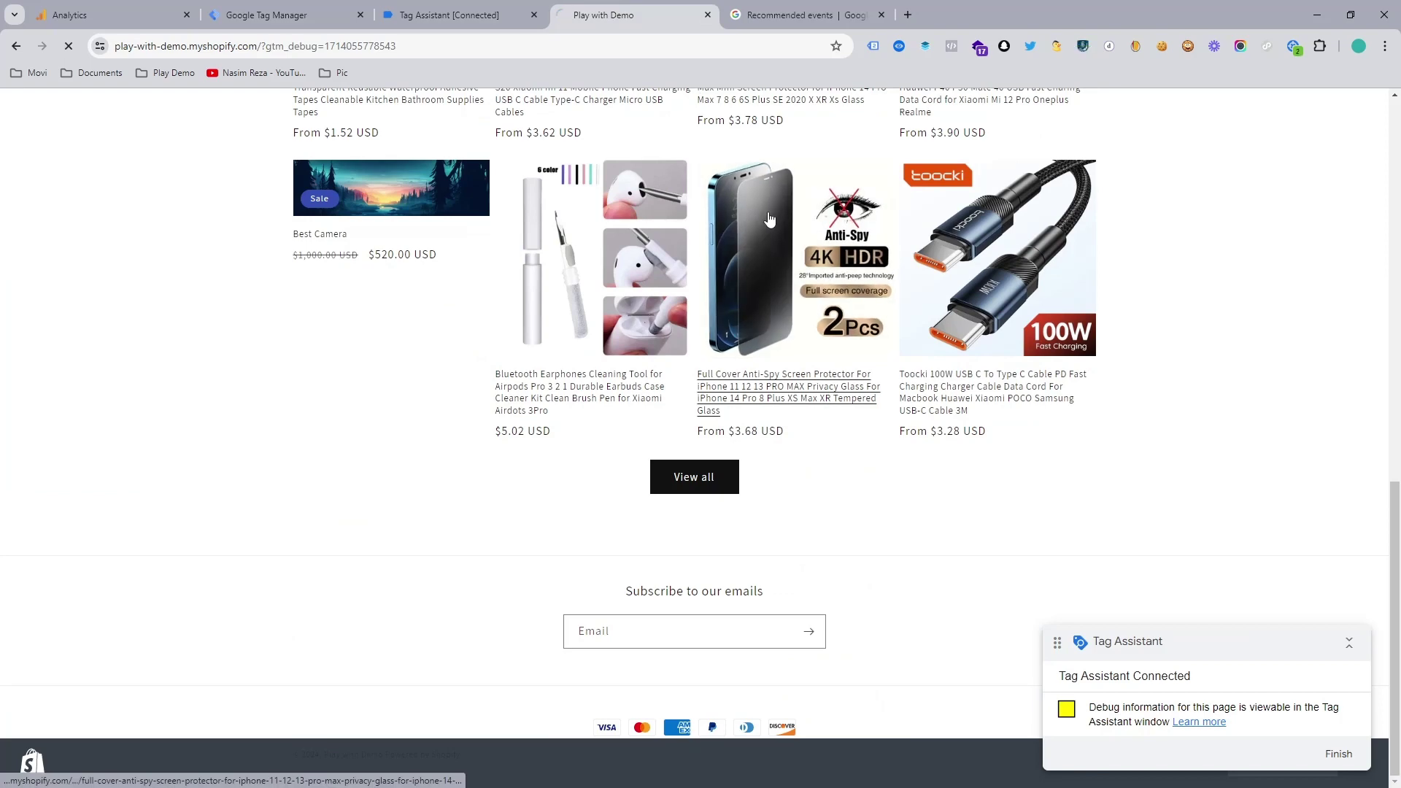
{"action": "scroll", "coordinate": [944, 583], "scroll_direction": "down", "scroll_amount": 3}
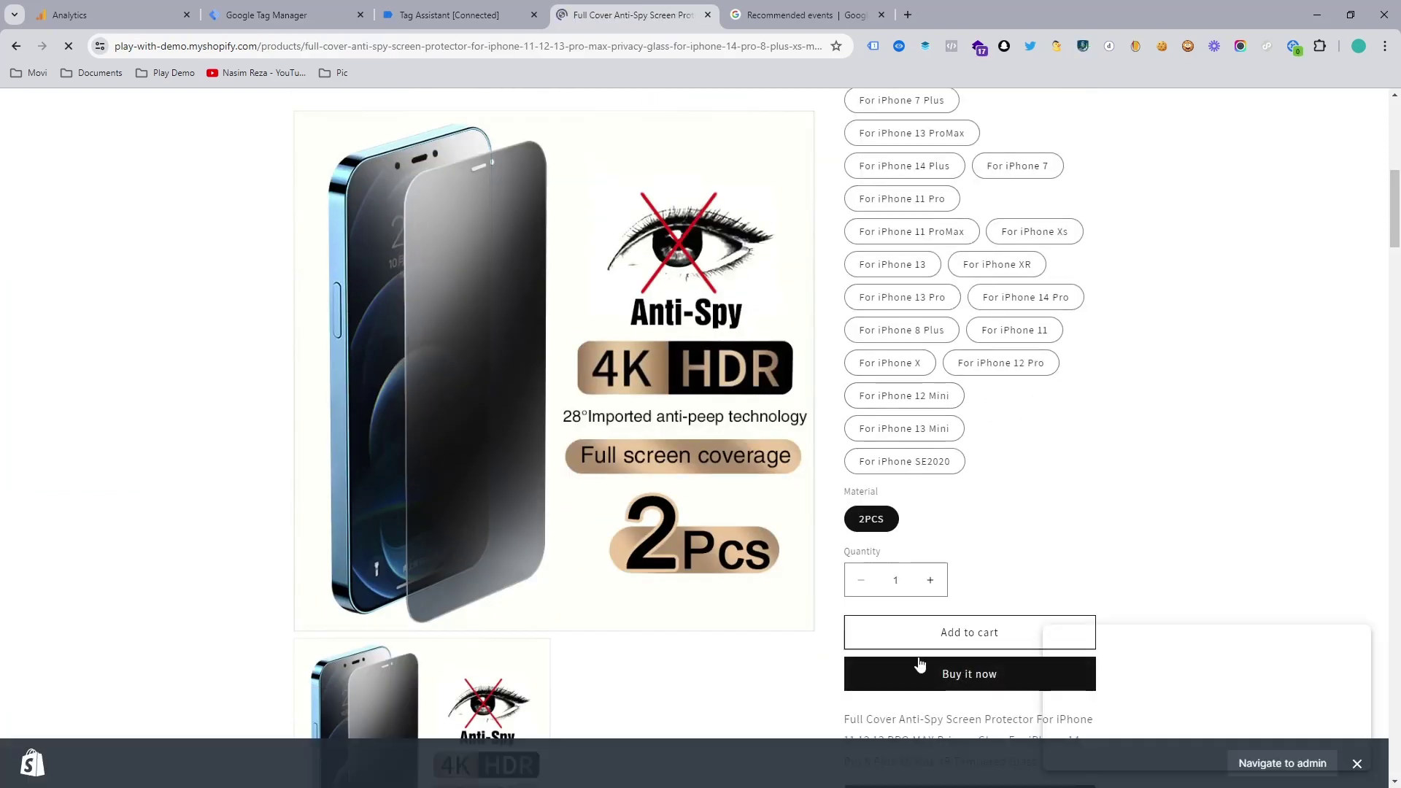
{"action": "left_click", "coordinate": [953, 668]}
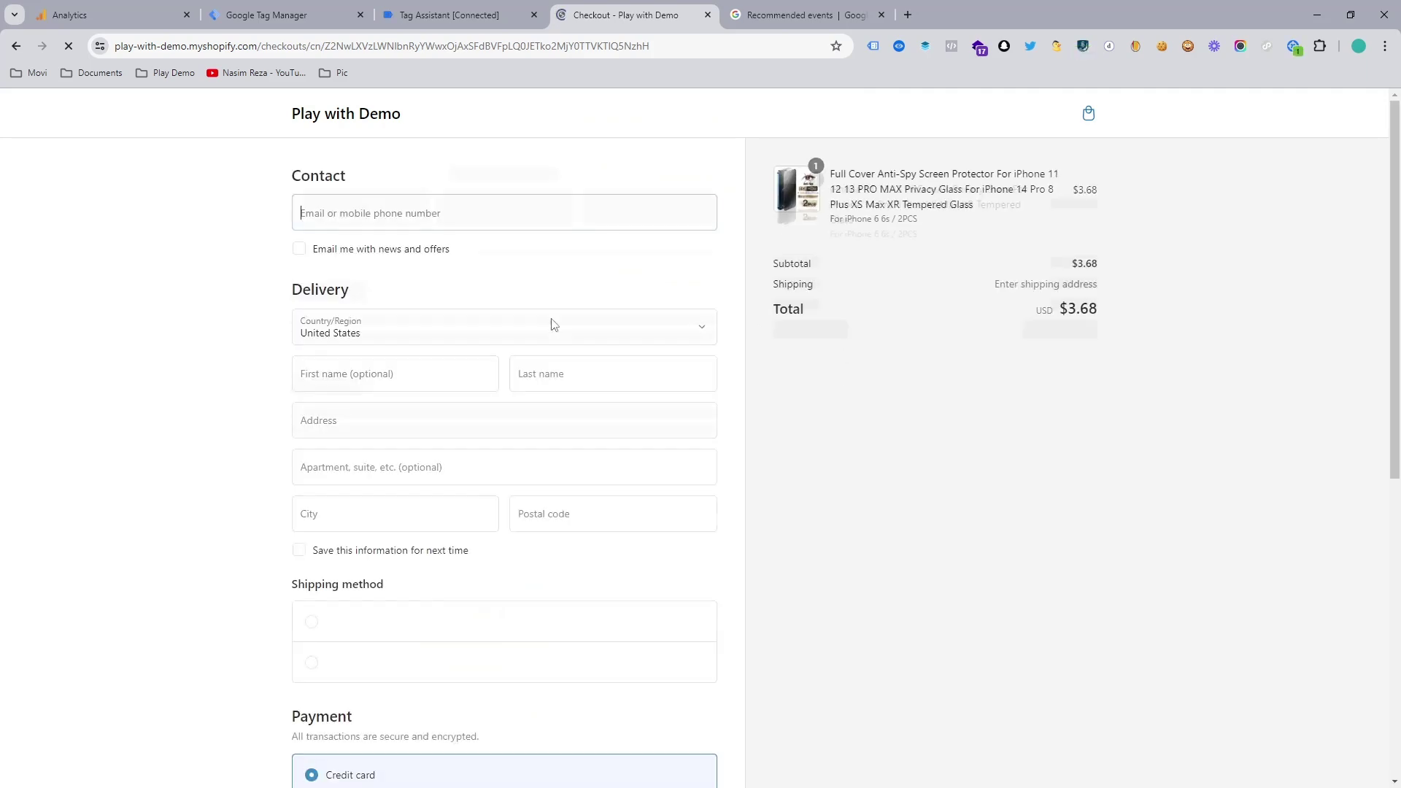
{"action": "left_click", "coordinate": [468, 224]}
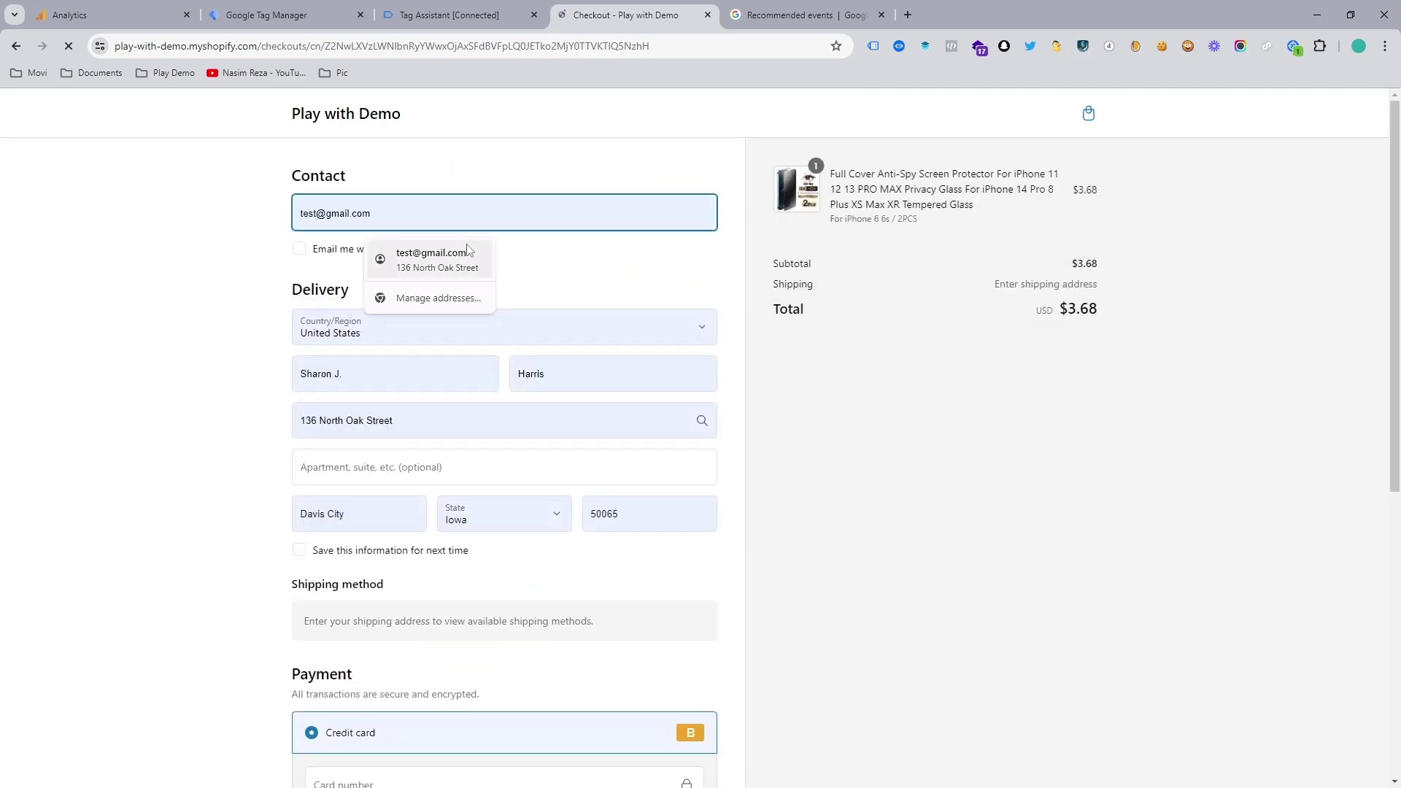
{"action": "left_click", "coordinate": [430, 259]}
Enter the test card number, expiry date and security code, then pay the $22.81 total.
{"action": "scroll", "coordinate": [466, 603], "scroll_direction": "down", "scroll_amount": 4}
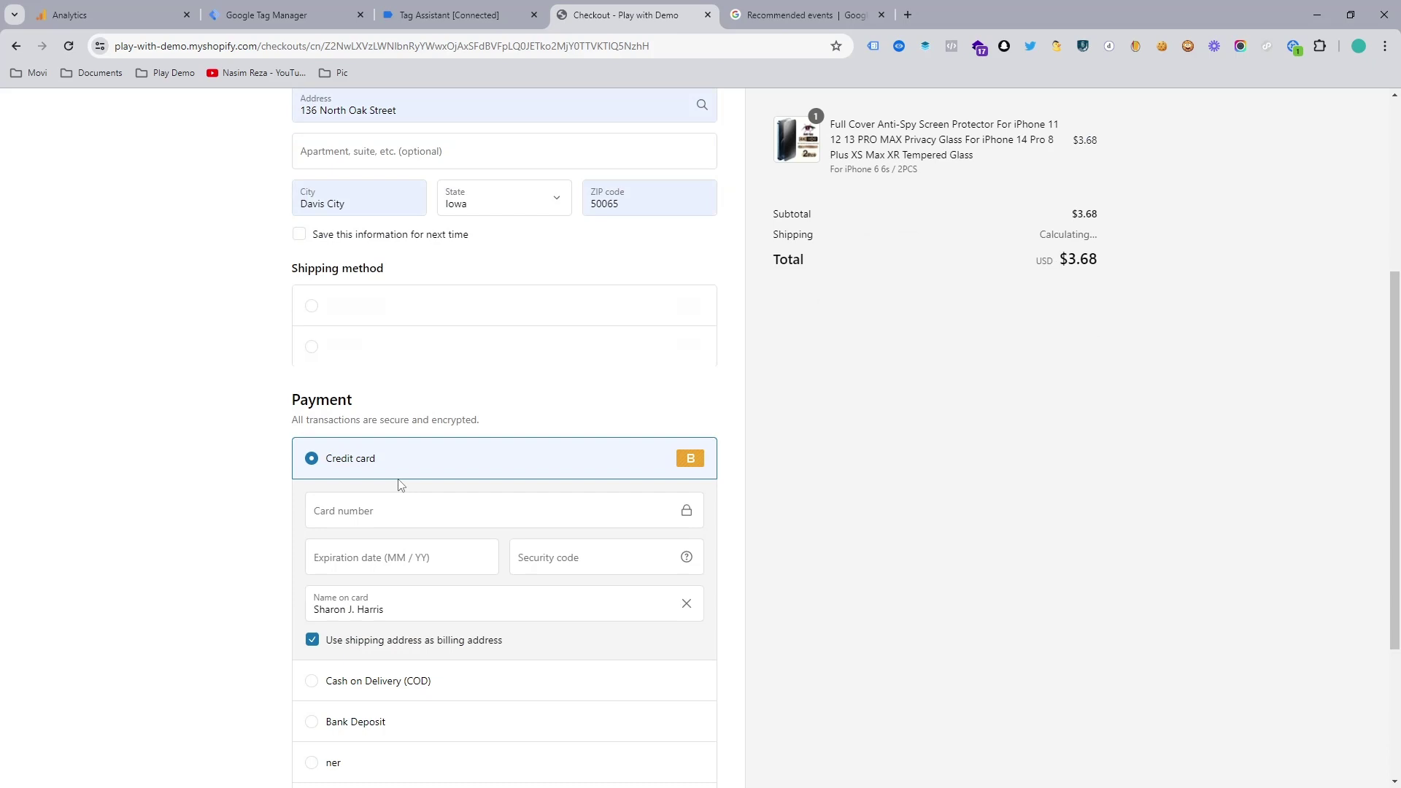
{"action": "left_click", "coordinate": [388, 482]}
{"action": "type", "text": "11"}
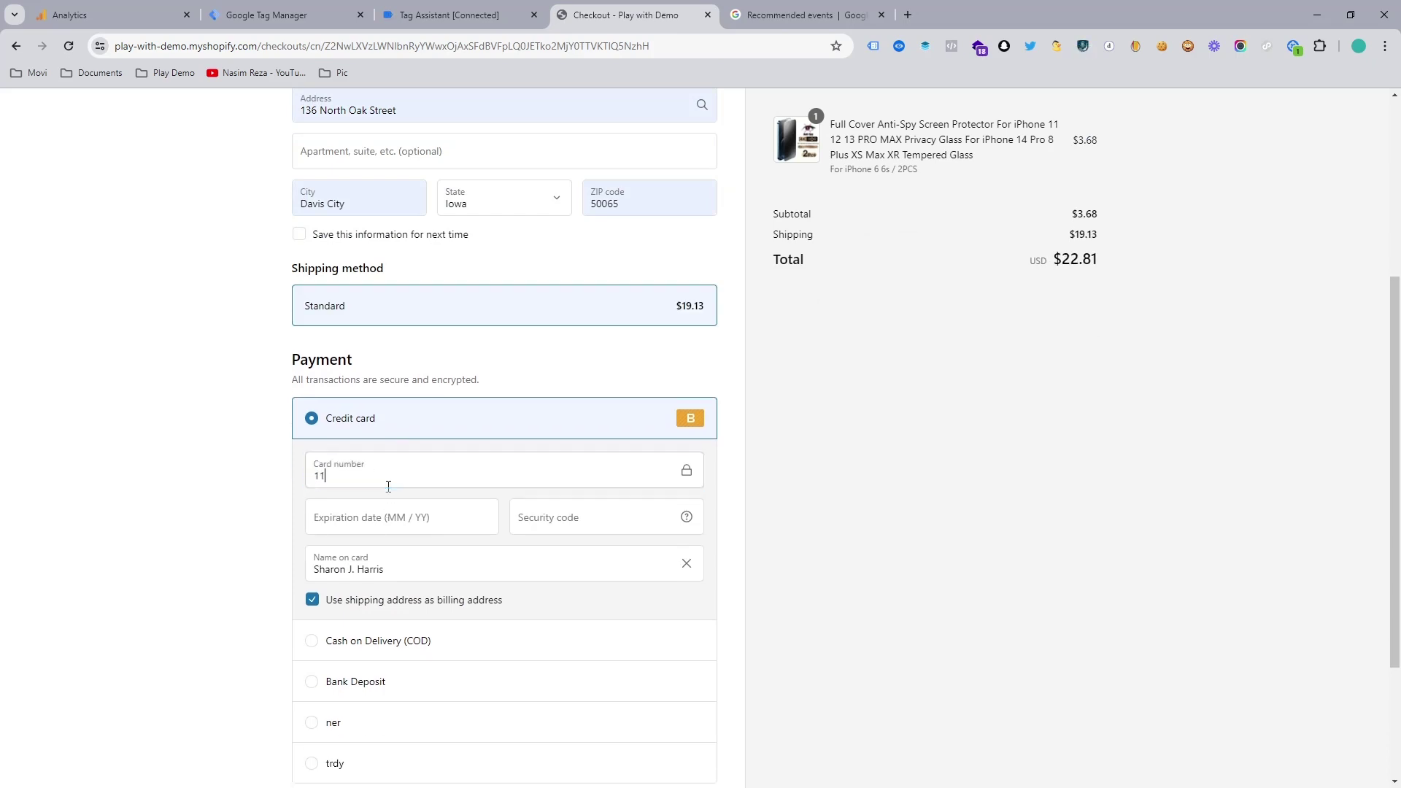
{"action": "left_click", "coordinate": [385, 522]}
{"action": "type", "text": "12 / 27"}
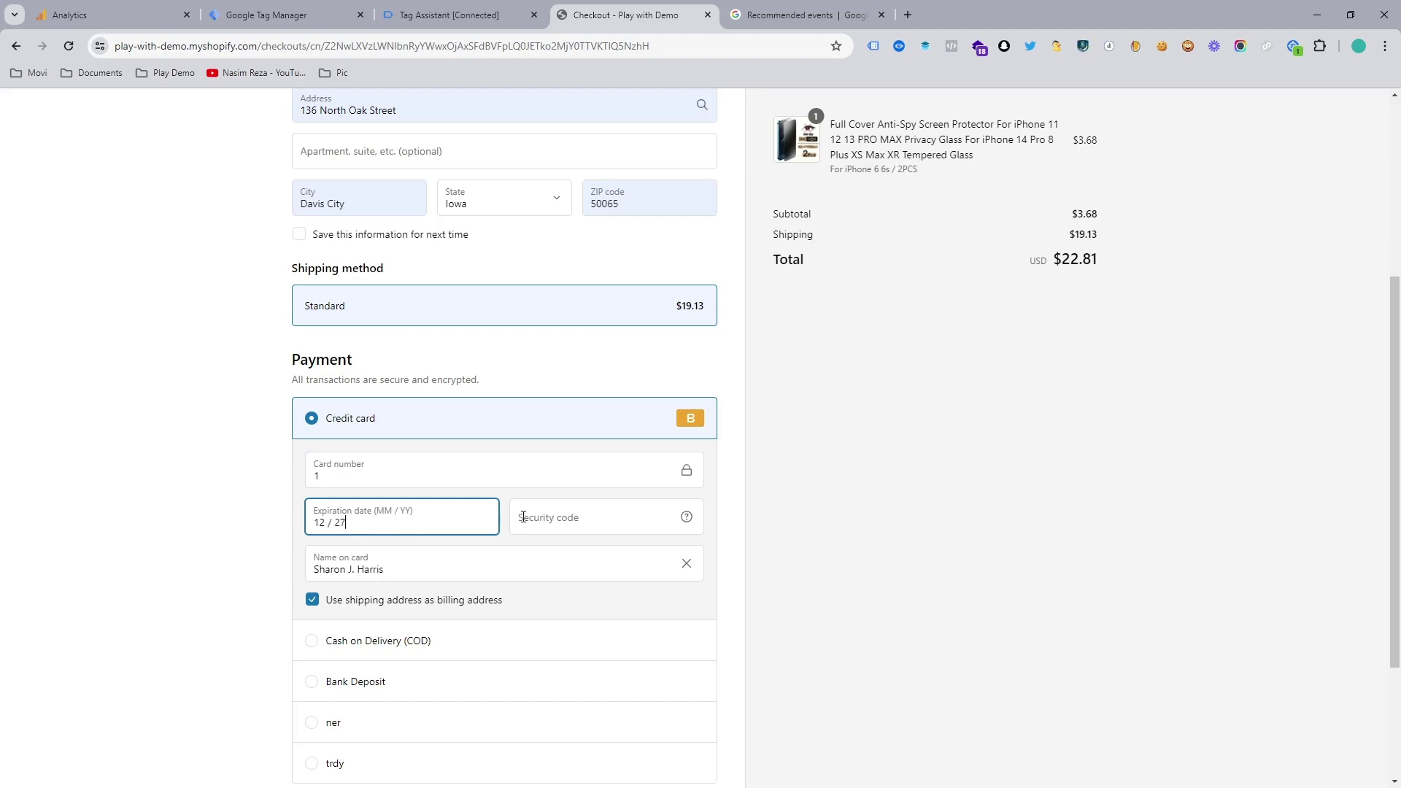
{"action": "left_click", "coordinate": [537, 511]}
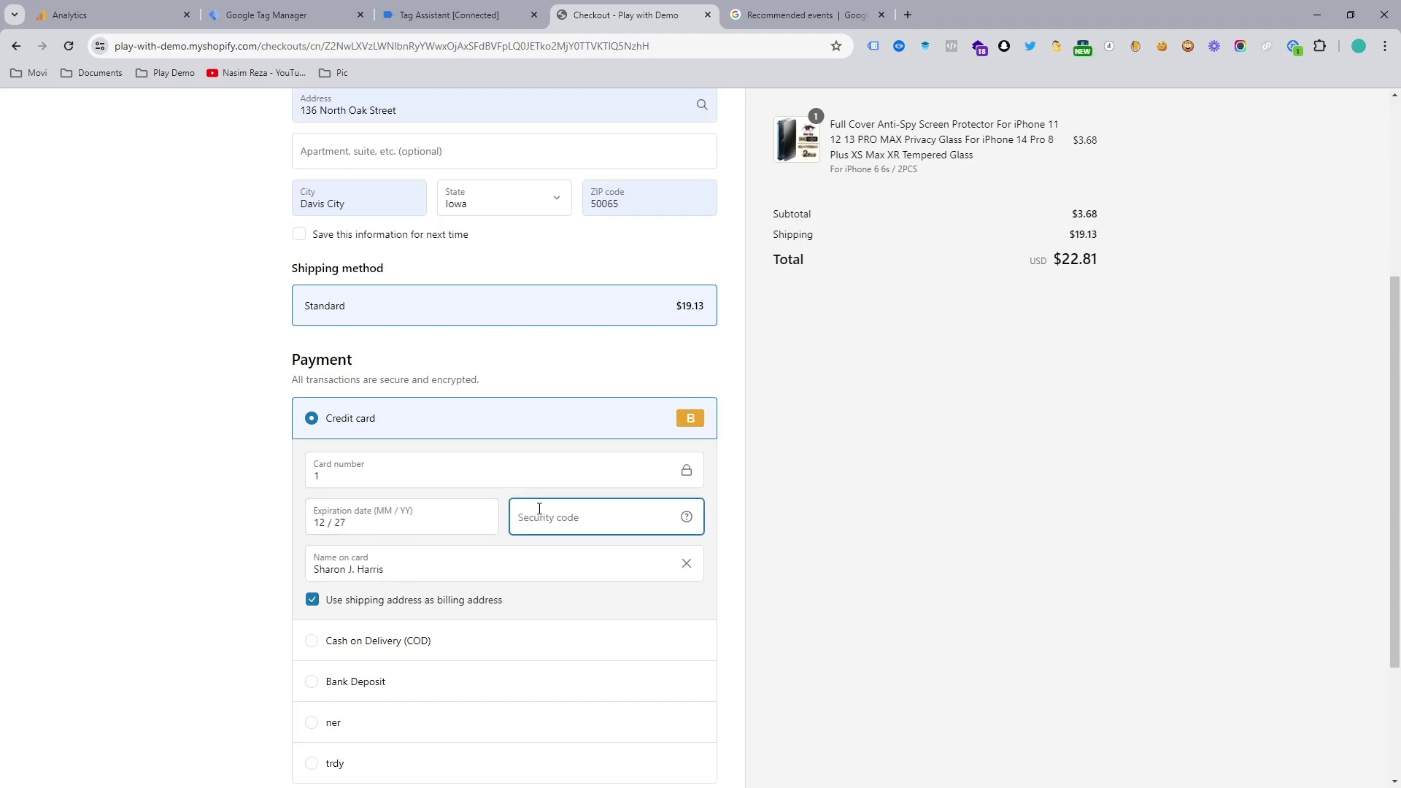
{"action": "type", "text": "123"}
{"action": "left_click", "coordinate": [277, 577]}
{"action": "scroll", "coordinate": [284, 595], "scroll_direction": "down", "scroll_amount": 3}
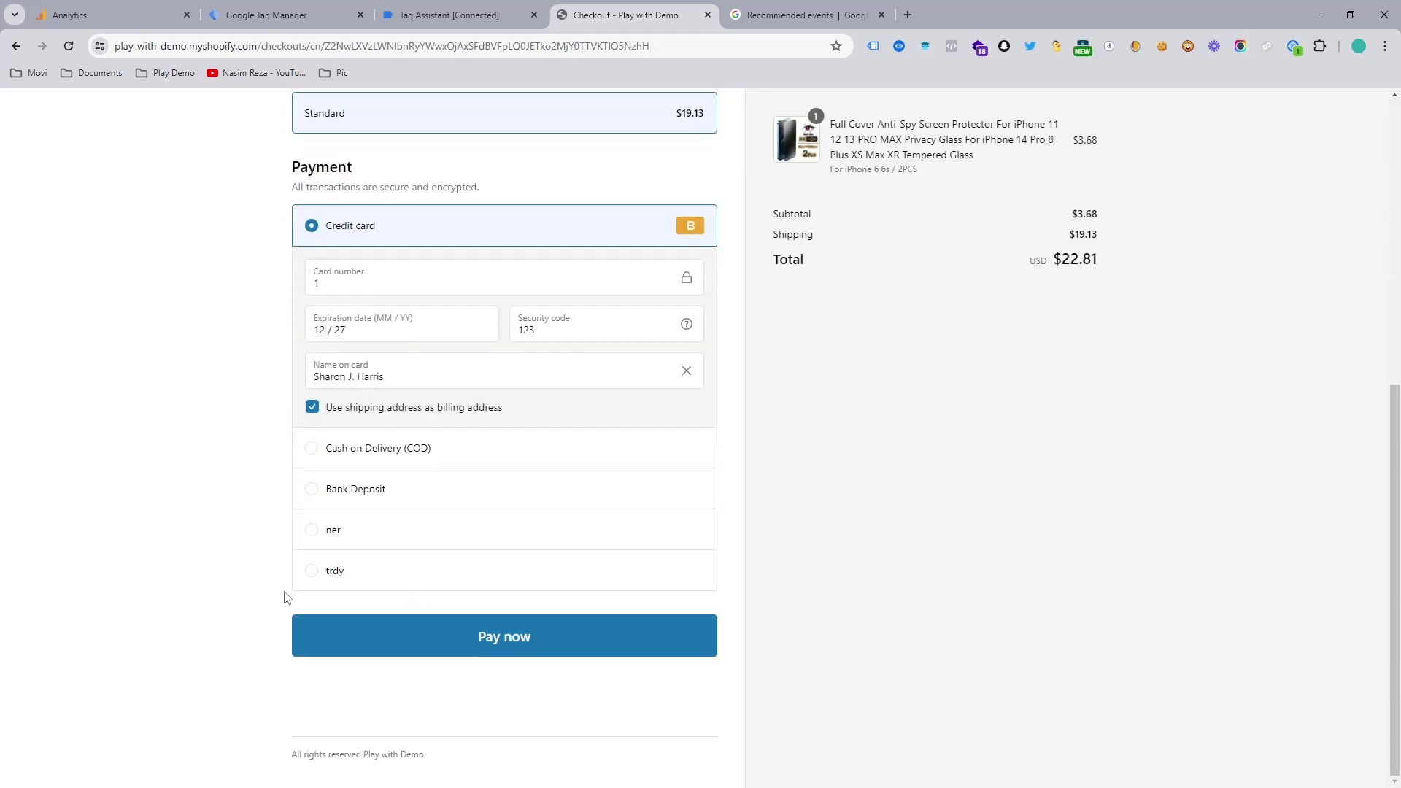
{"action": "left_click", "coordinate": [435, 640]}
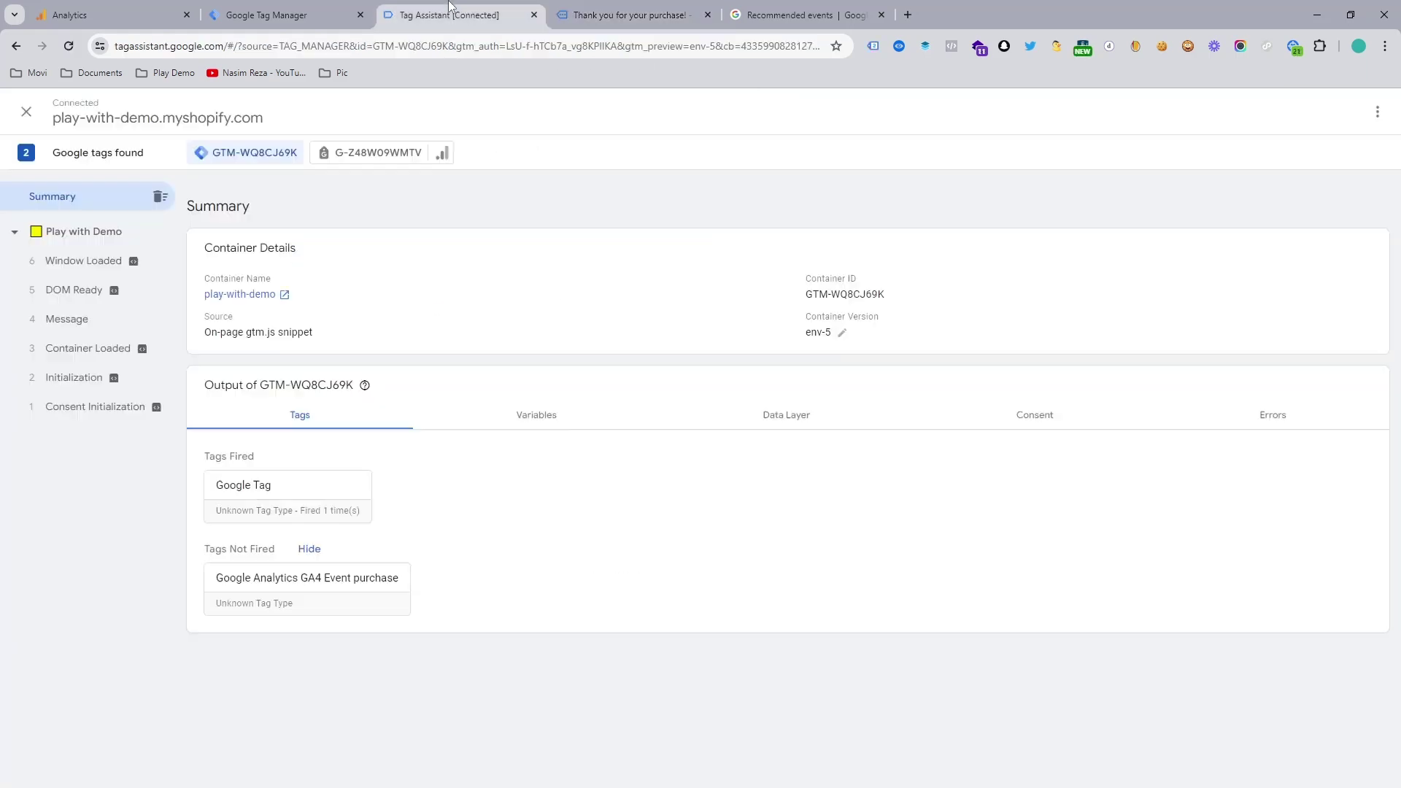
Select the purchase event in Tag Assistant and inspect the fired GA4 purchase tag's details.
{"action": "left_click", "coordinate": [449, 14]}
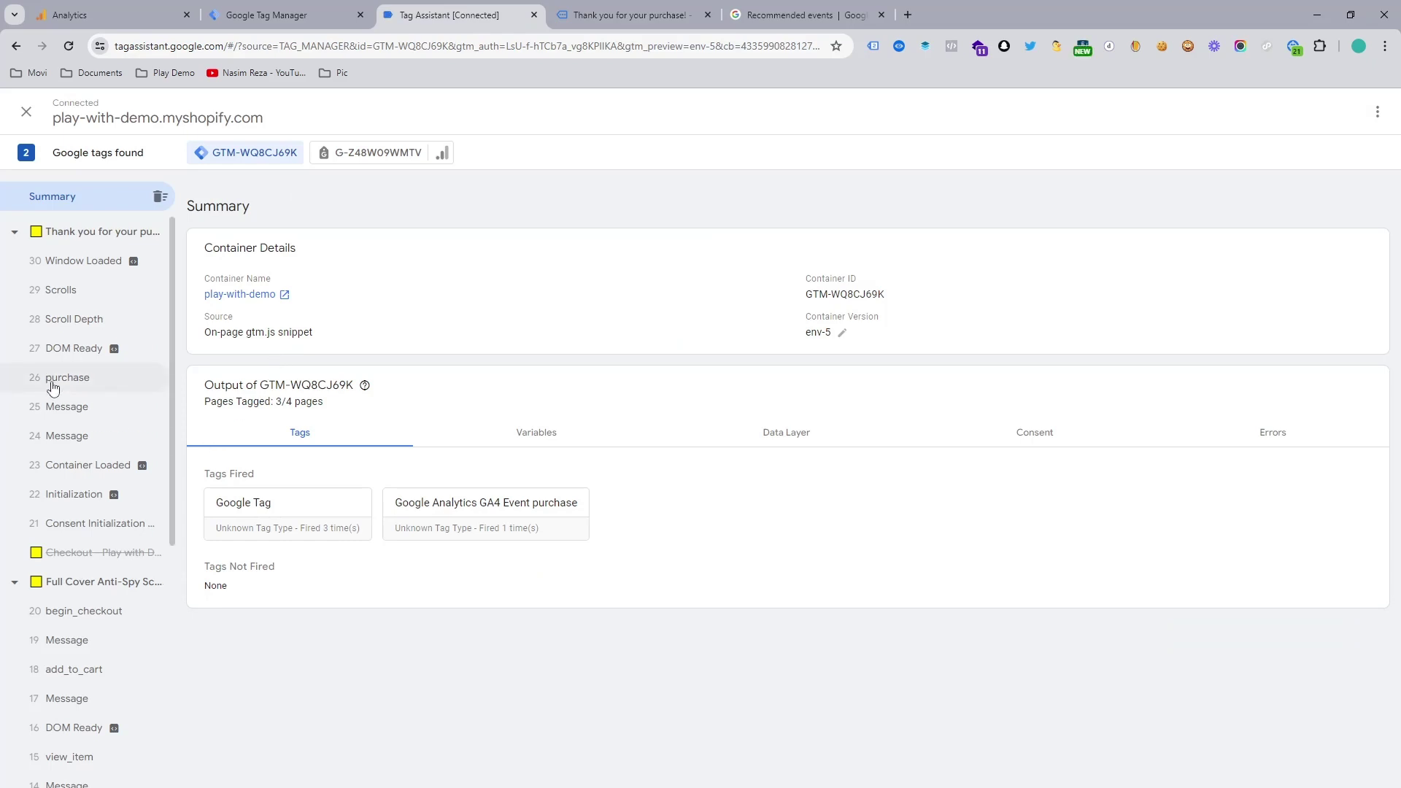
{"action": "left_click", "coordinate": [52, 383]}
{"action": "left_click", "coordinate": [295, 458]}
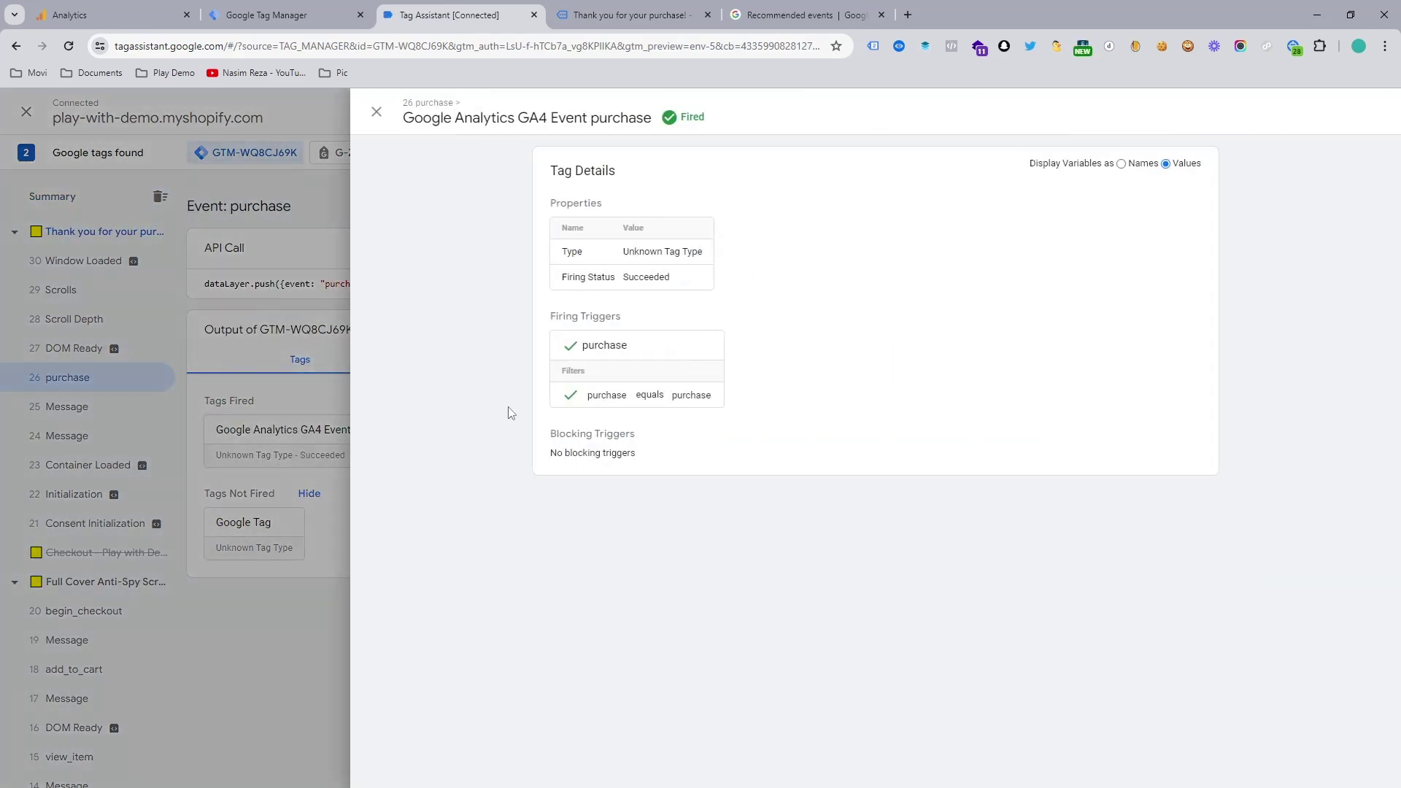
{"action": "left_click", "coordinate": [1121, 164]}
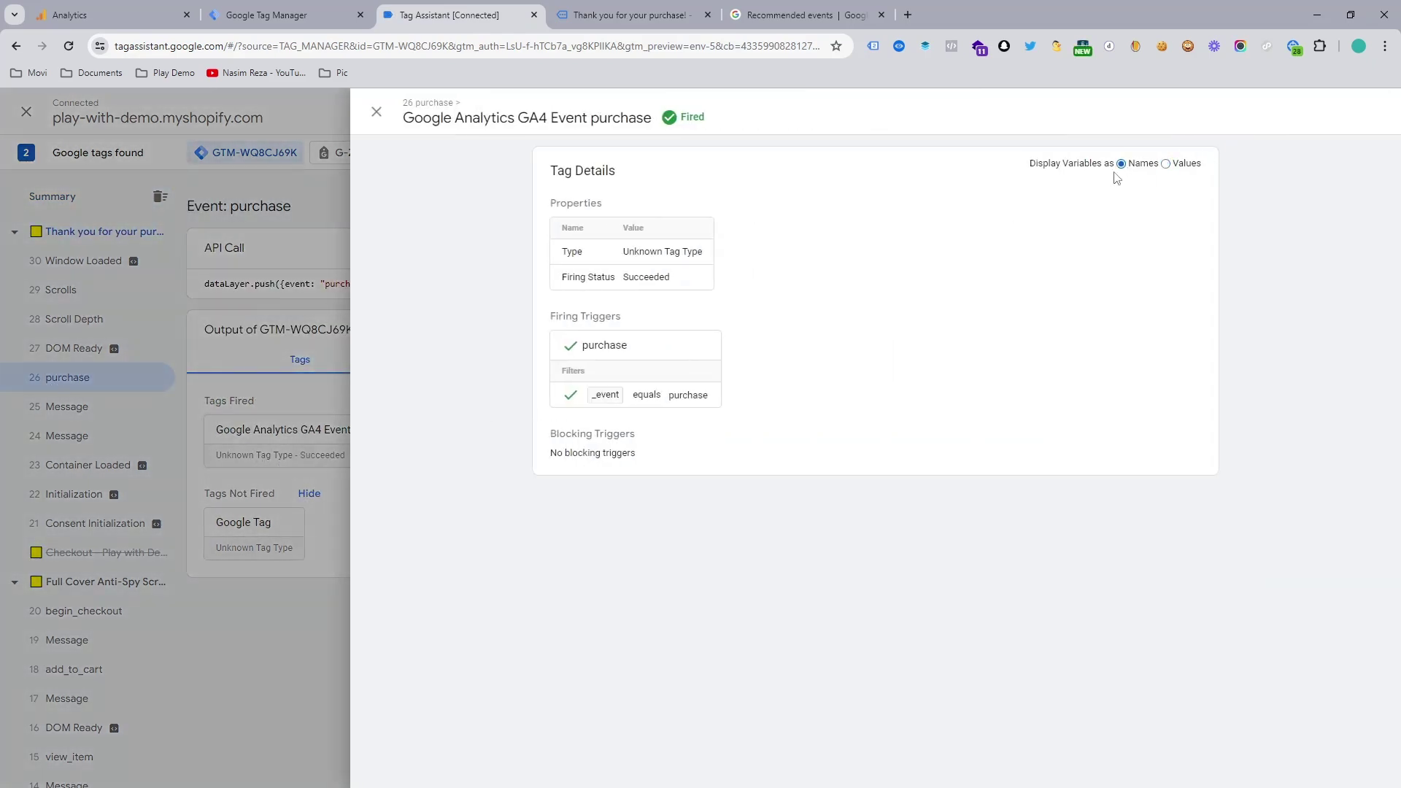
{"action": "left_click", "coordinate": [379, 392]}
Review the purchase Data Layer and ecommerce variable values, including content id, content name and currency.
{"action": "left_click", "coordinate": [793, 359]}
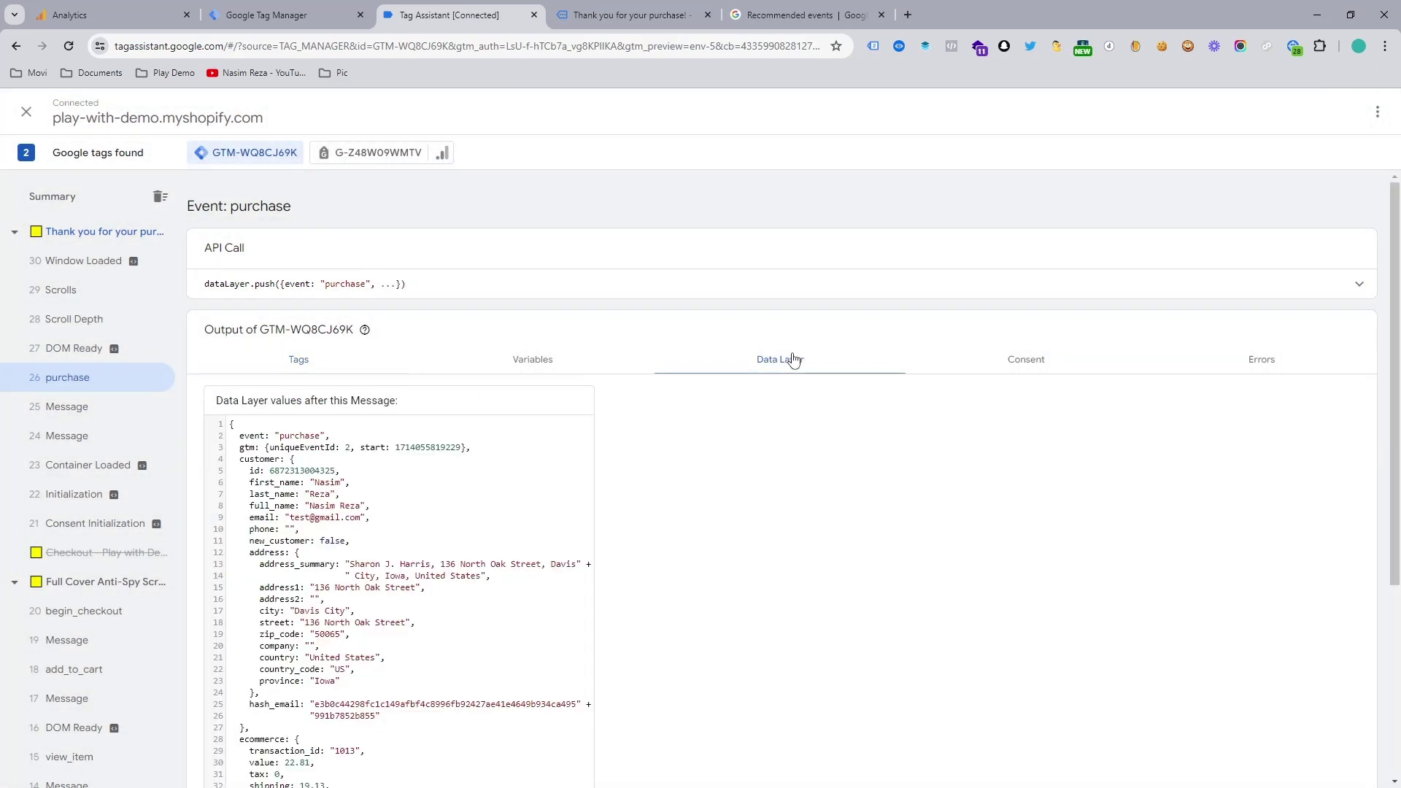
{"action": "left_click", "coordinate": [629, 368]}
{"action": "scroll", "coordinate": [609, 384], "scroll_direction": "down", "scroll_amount": 3}
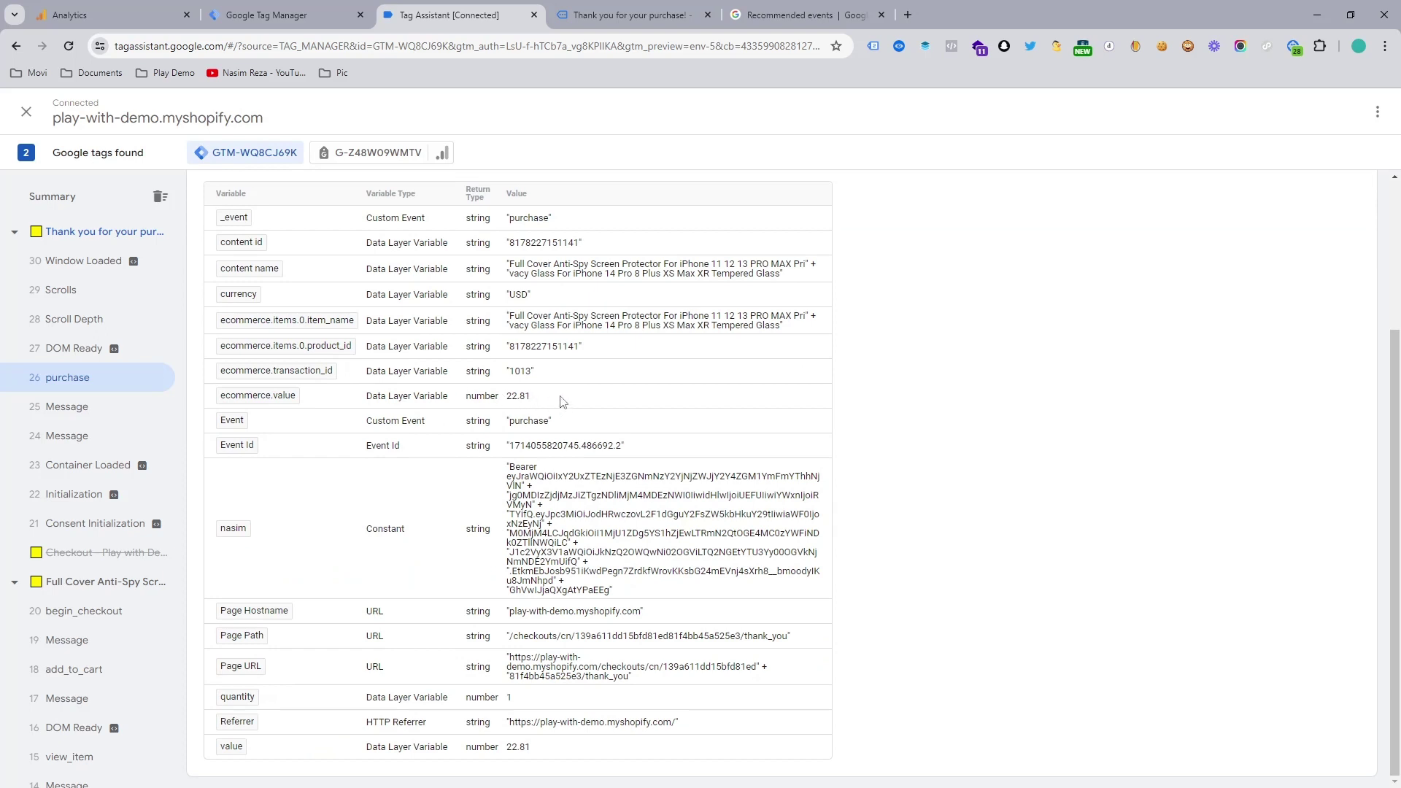
{"action": "left_click_drag", "start_coordinate": [563, 401], "coordinate": [267, 247]}
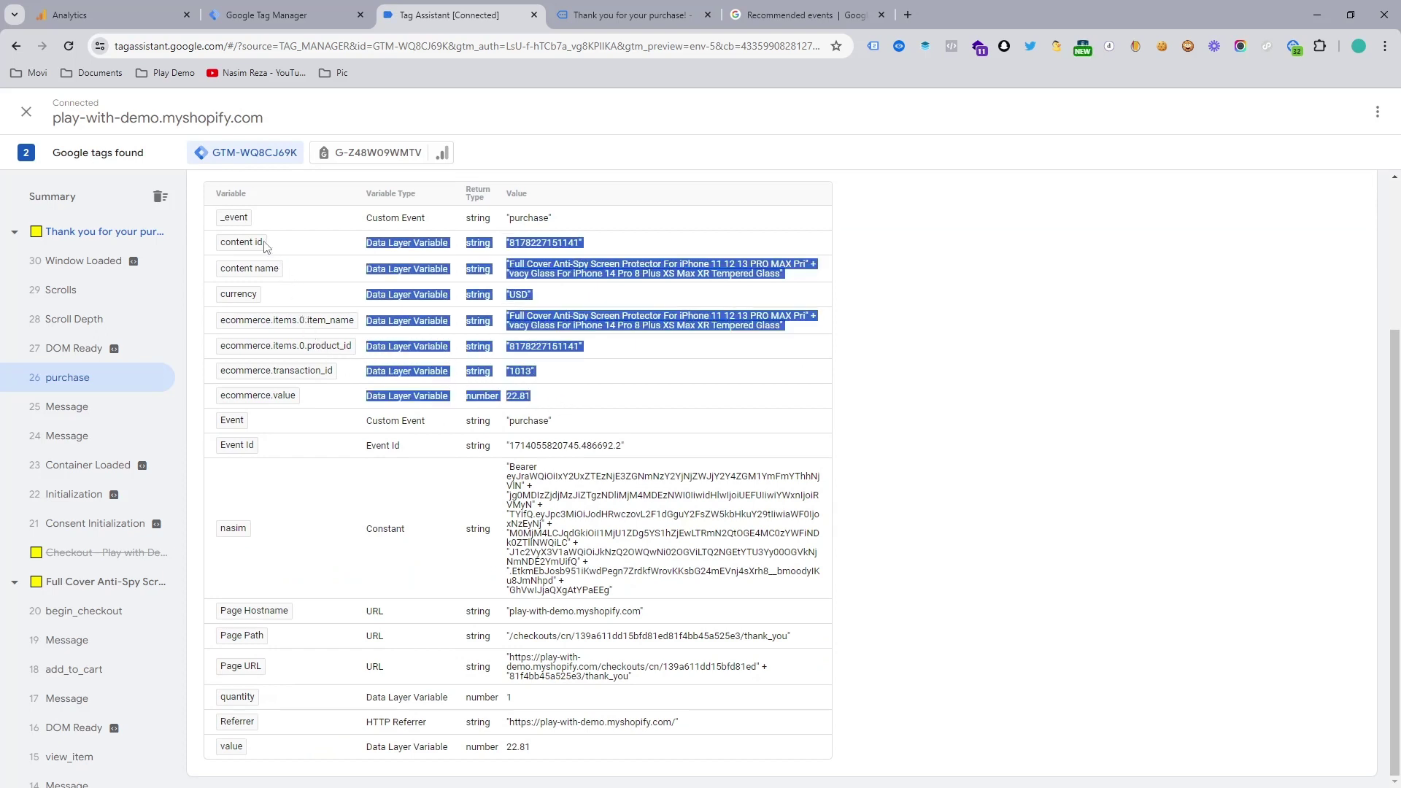
{"action": "left_click", "coordinate": [273, 249]}
{"action": "left_click_drag", "start_coordinate": [361, 257], "coordinate": [643, 301]}
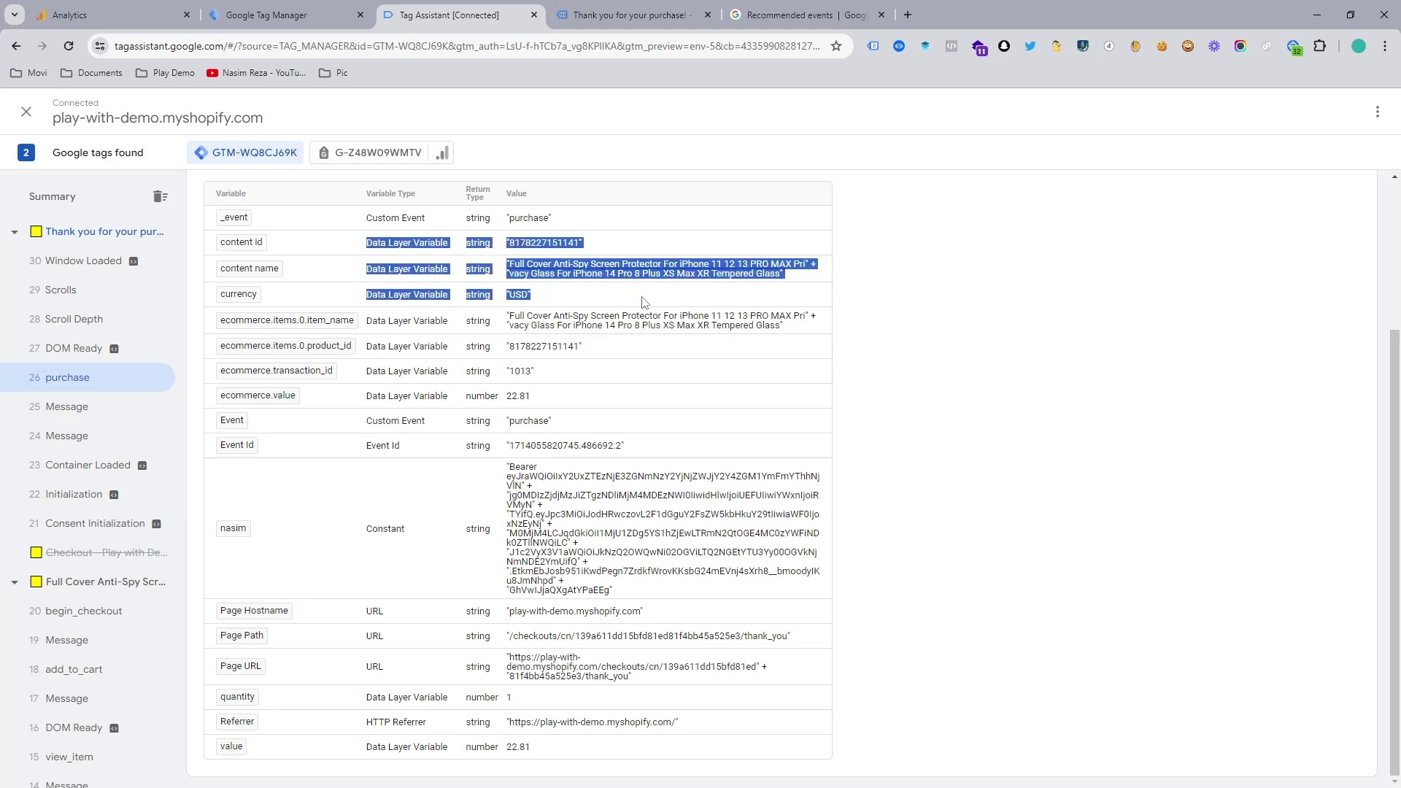
Check the collected item_name value, then reopen the fired GA4 purchase tag showing 22.81 USD.
{"action": "left_click", "coordinate": [289, 6]}
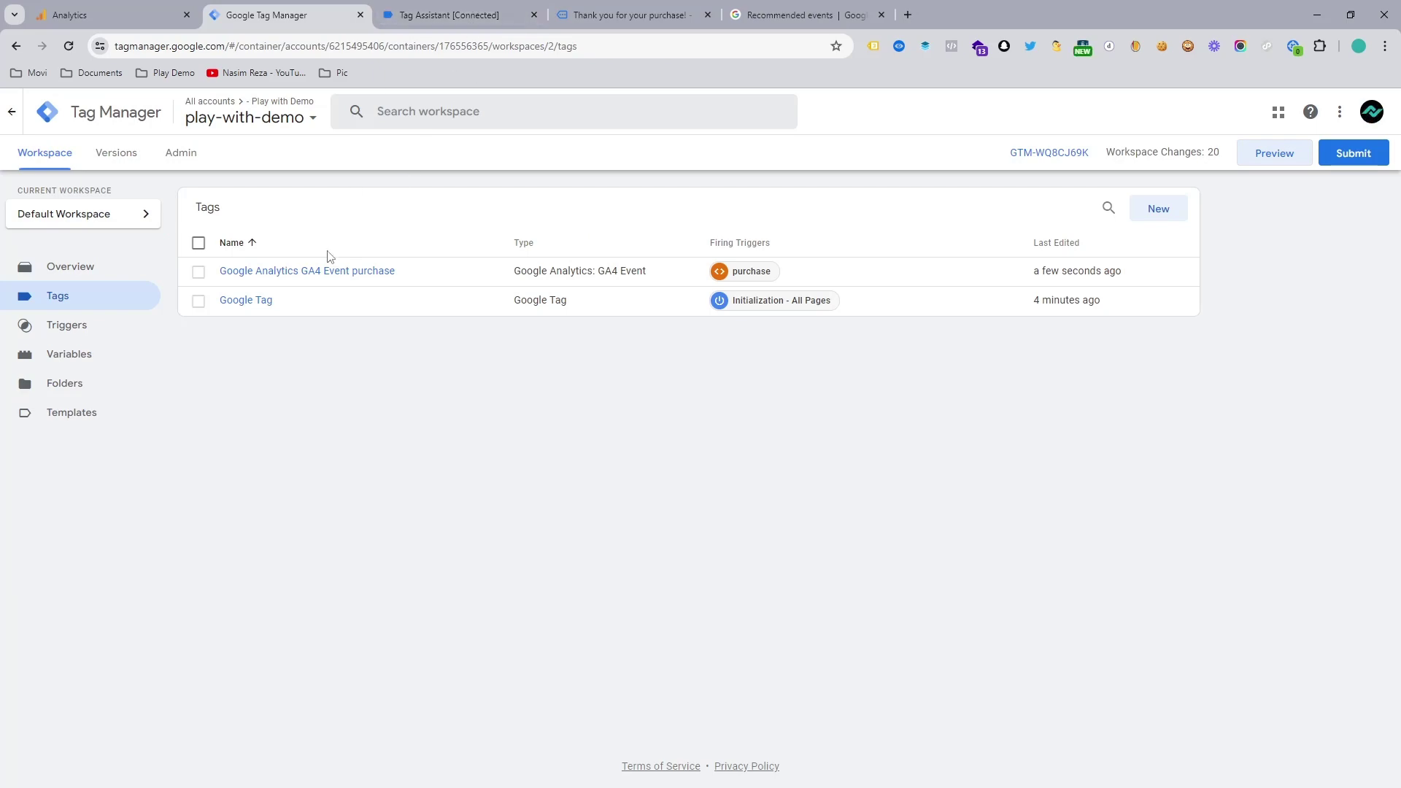
{"action": "left_click", "coordinate": [443, 7]}
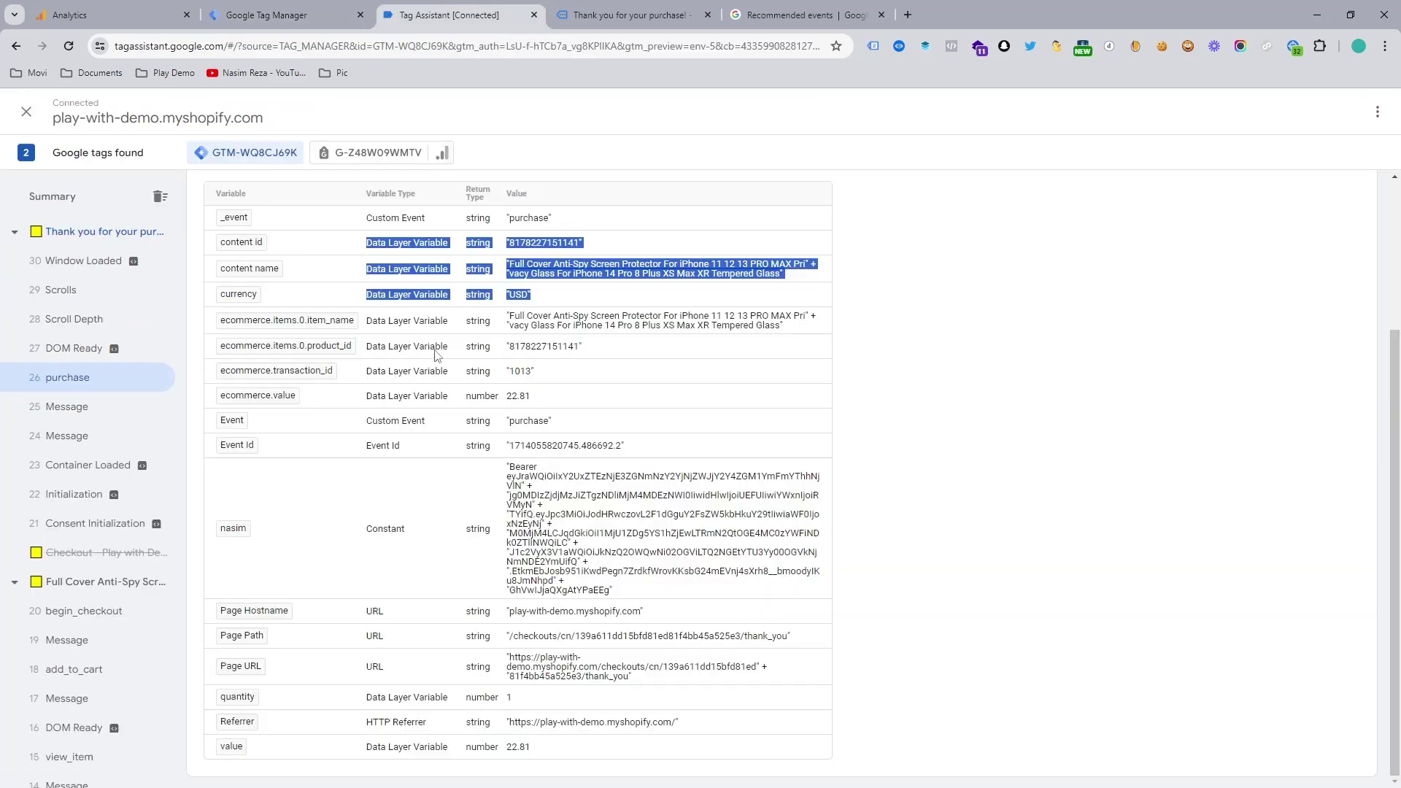
{"action": "scroll", "coordinate": [399, 580], "scroll_direction": "up", "scroll_amount": 3}
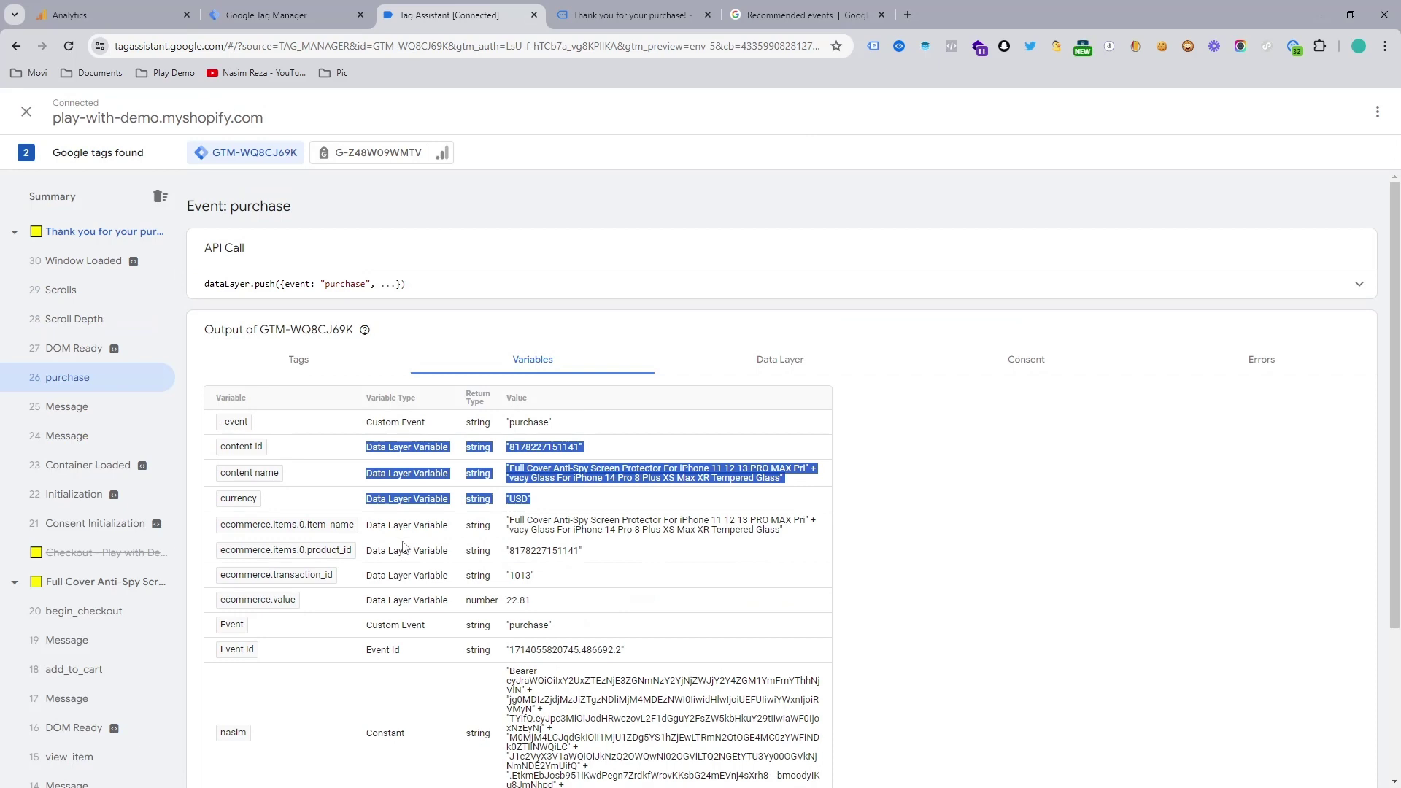
{"action": "left_click", "coordinate": [410, 556]}
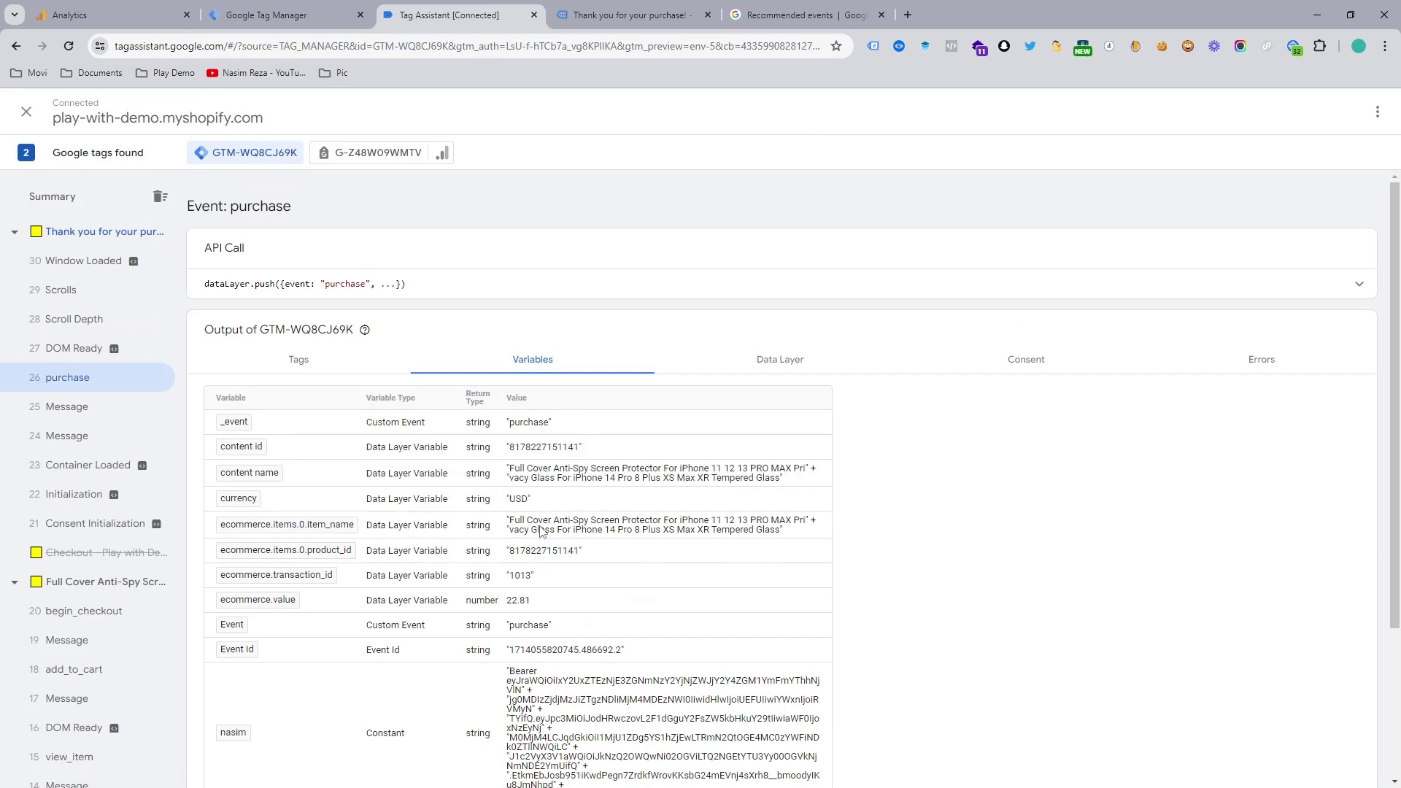
{"action": "triple_click", "coordinate": [540, 531]}
{"action": "scroll", "coordinate": [556, 513], "scroll_direction": "down", "scroll_amount": 3}
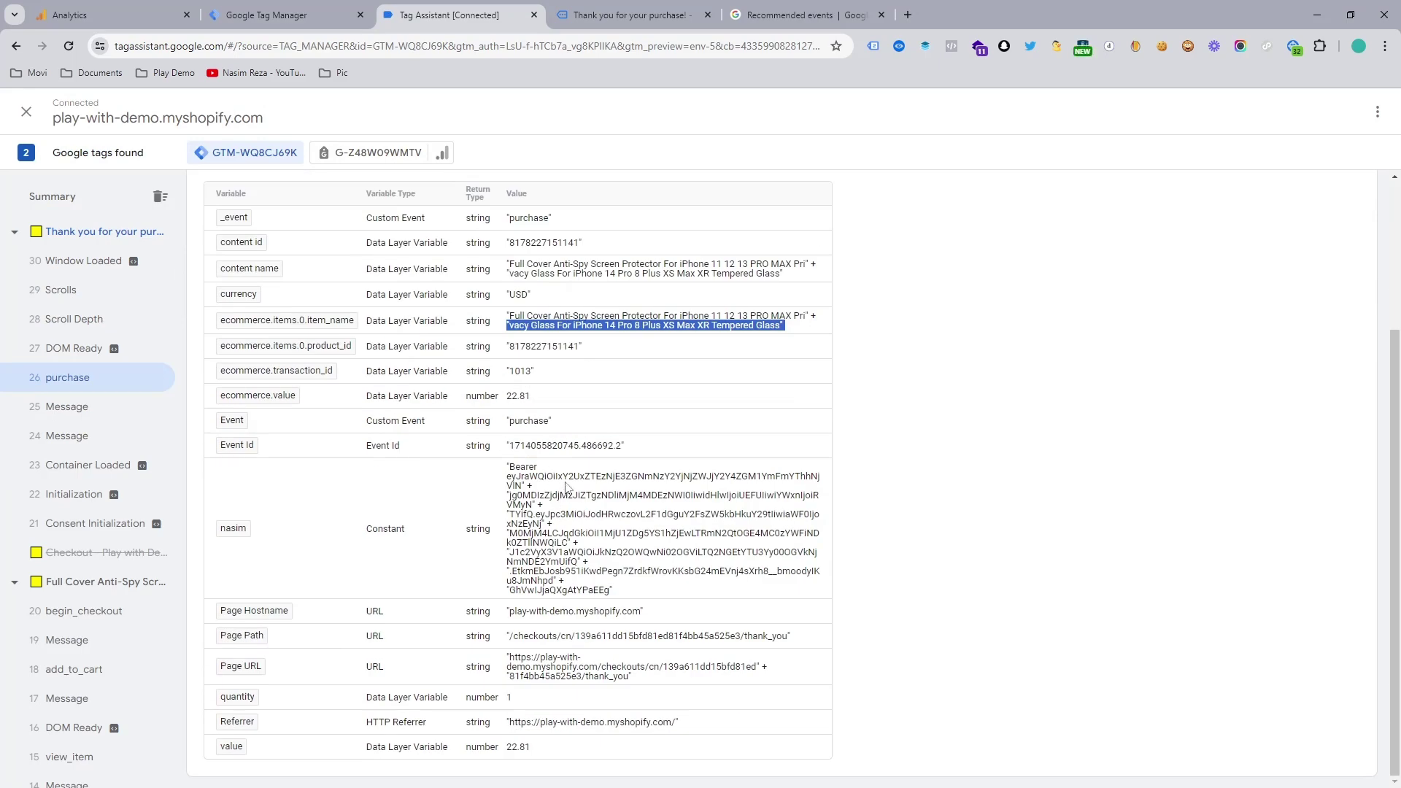
{"action": "left_click", "coordinate": [566, 486]}
{"action": "scroll", "coordinate": [566, 486], "scroll_direction": "up", "scroll_amount": 3}
{"action": "left_click", "coordinate": [356, 368]}
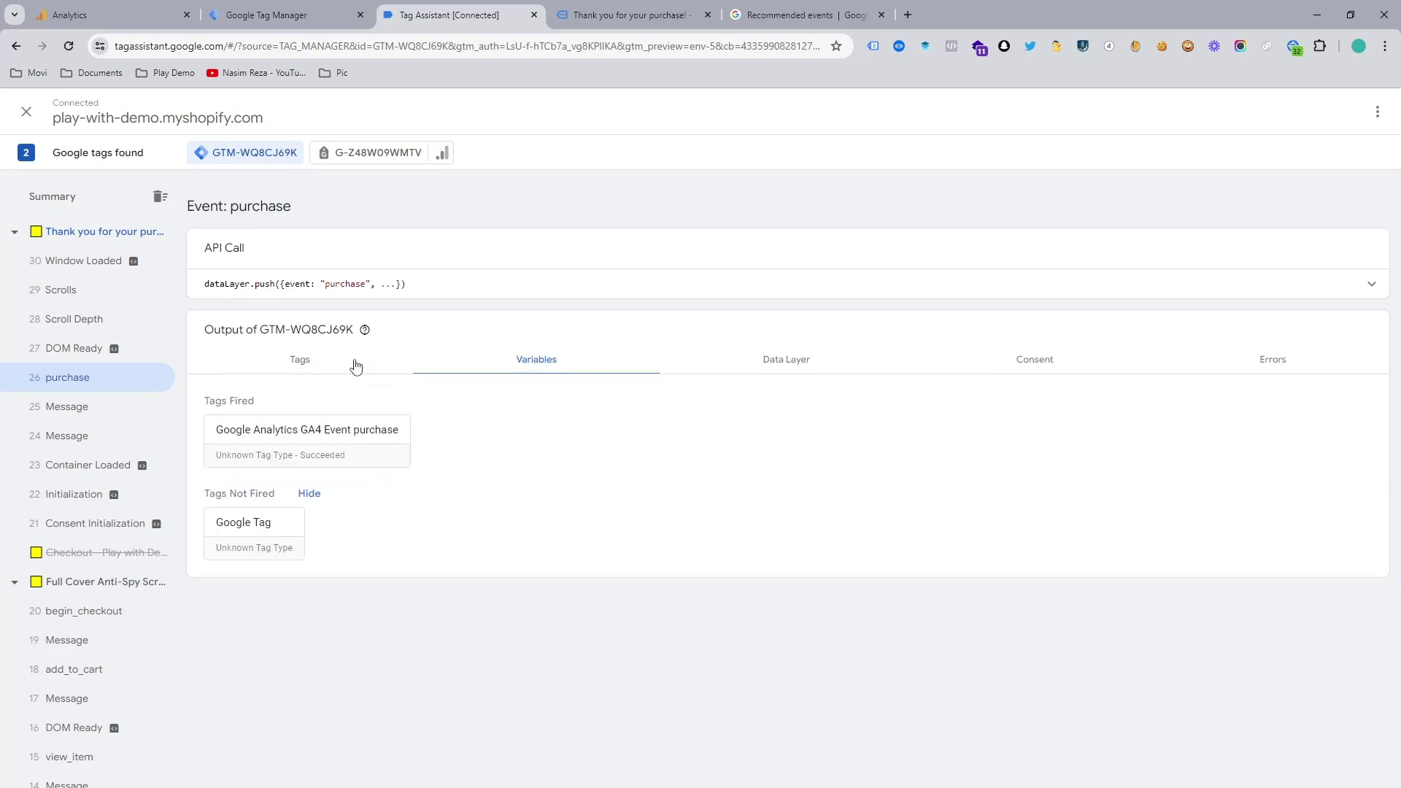
{"action": "left_click", "coordinate": [363, 453]}
Open Analytics DebugView for the debug device and expand the purchase event's parameters.
{"action": "left_click", "coordinate": [81, 5]}
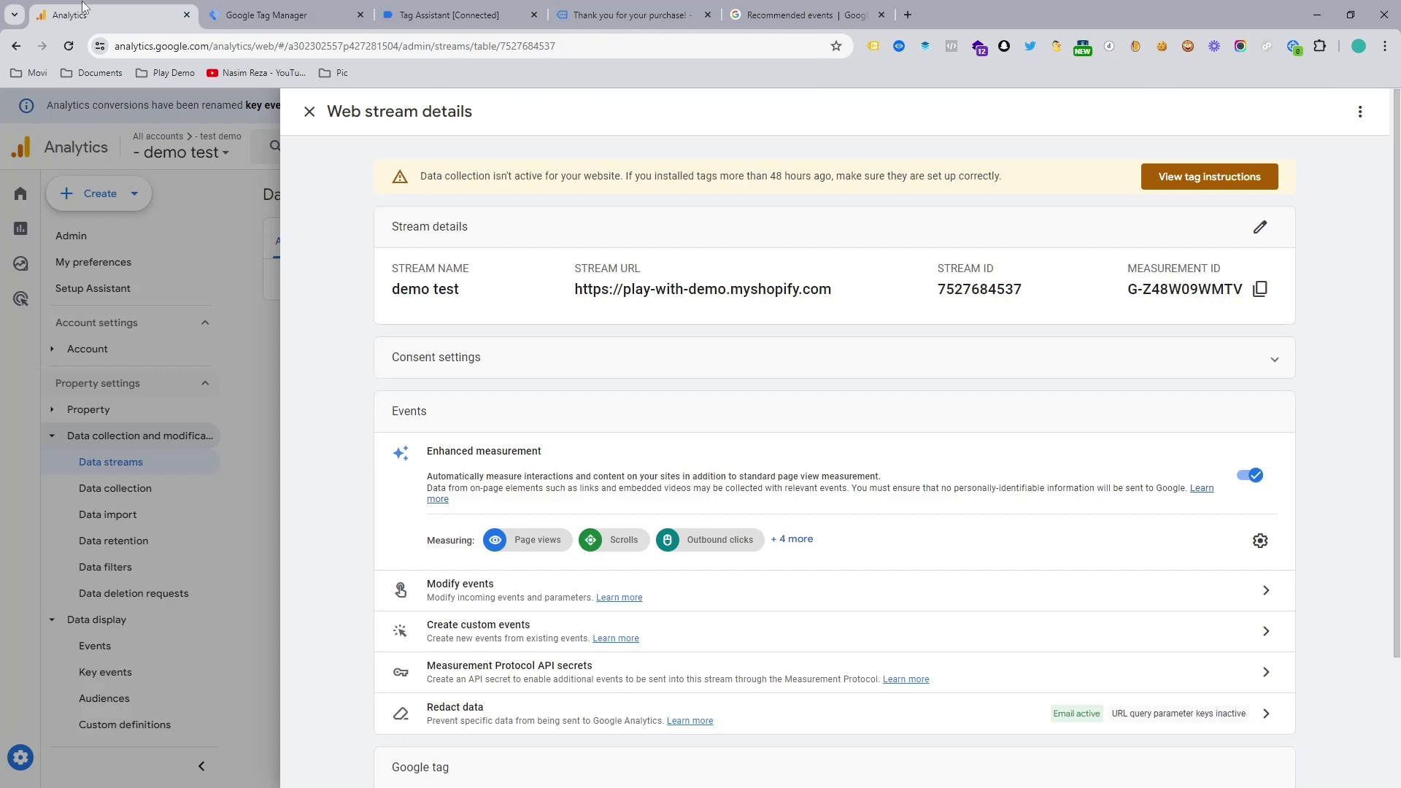
{"action": "left_click", "coordinate": [229, 293]}
{"action": "scroll", "coordinate": [124, 669], "scroll_direction": "down", "scroll_amount": 2}
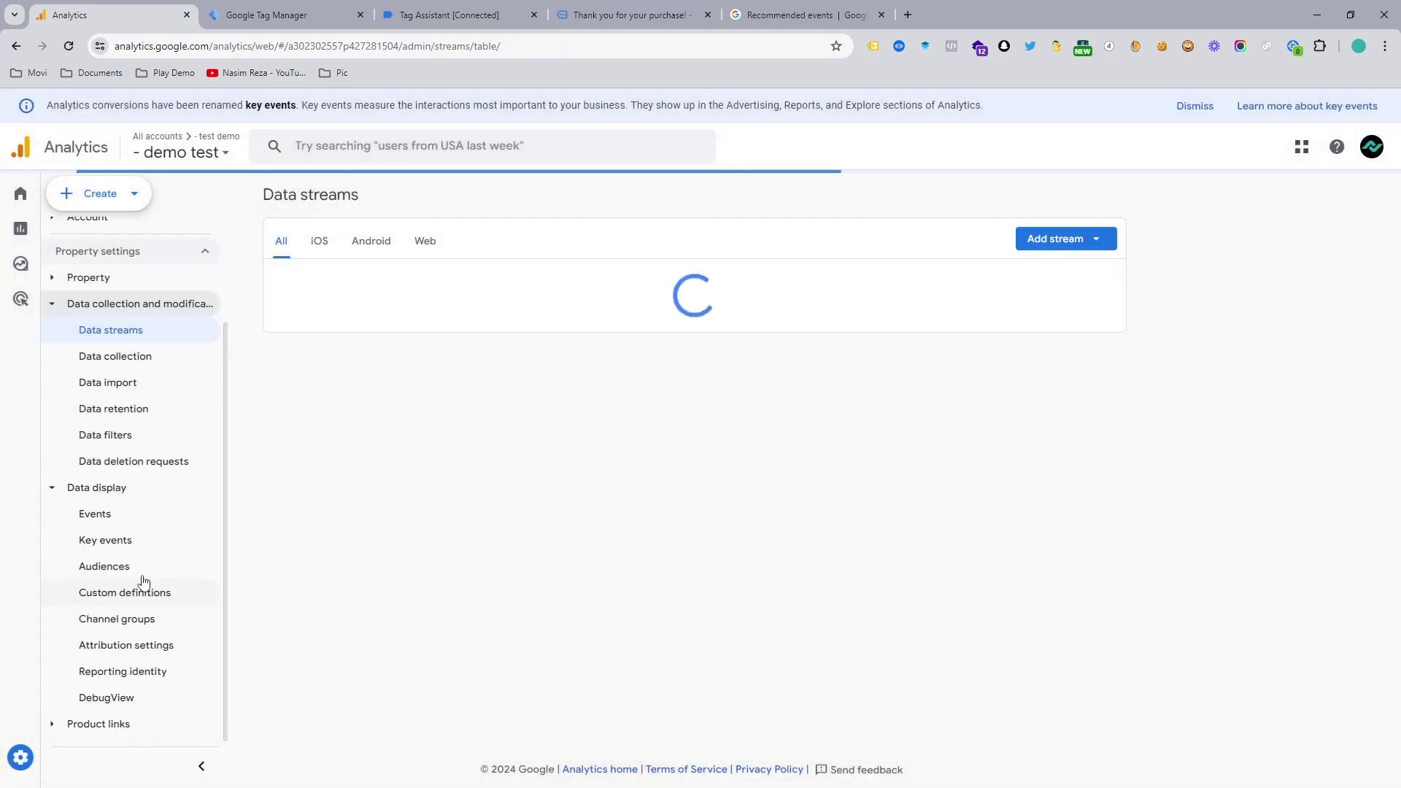
{"action": "left_click", "coordinate": [126, 723]}
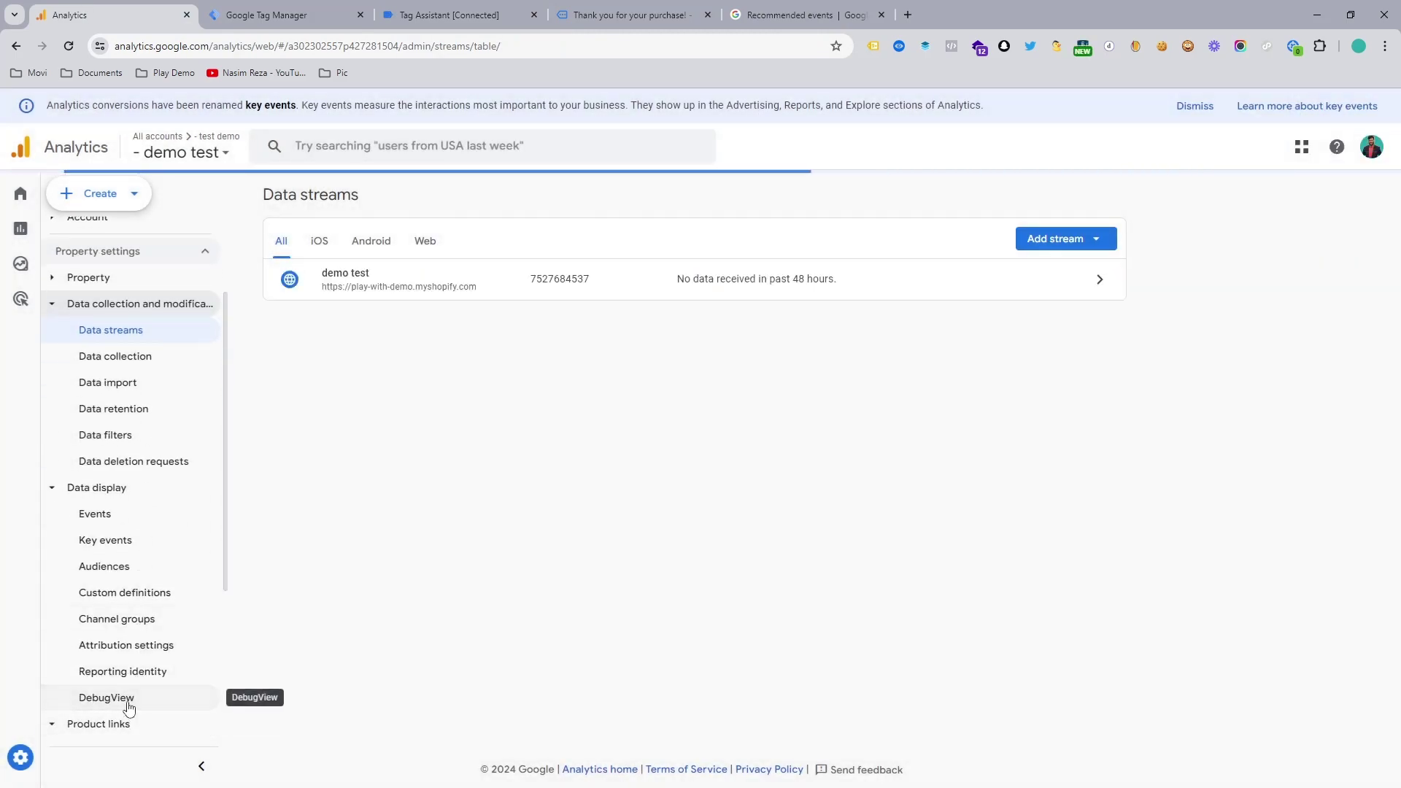
{"action": "left_click", "coordinate": [129, 704]}
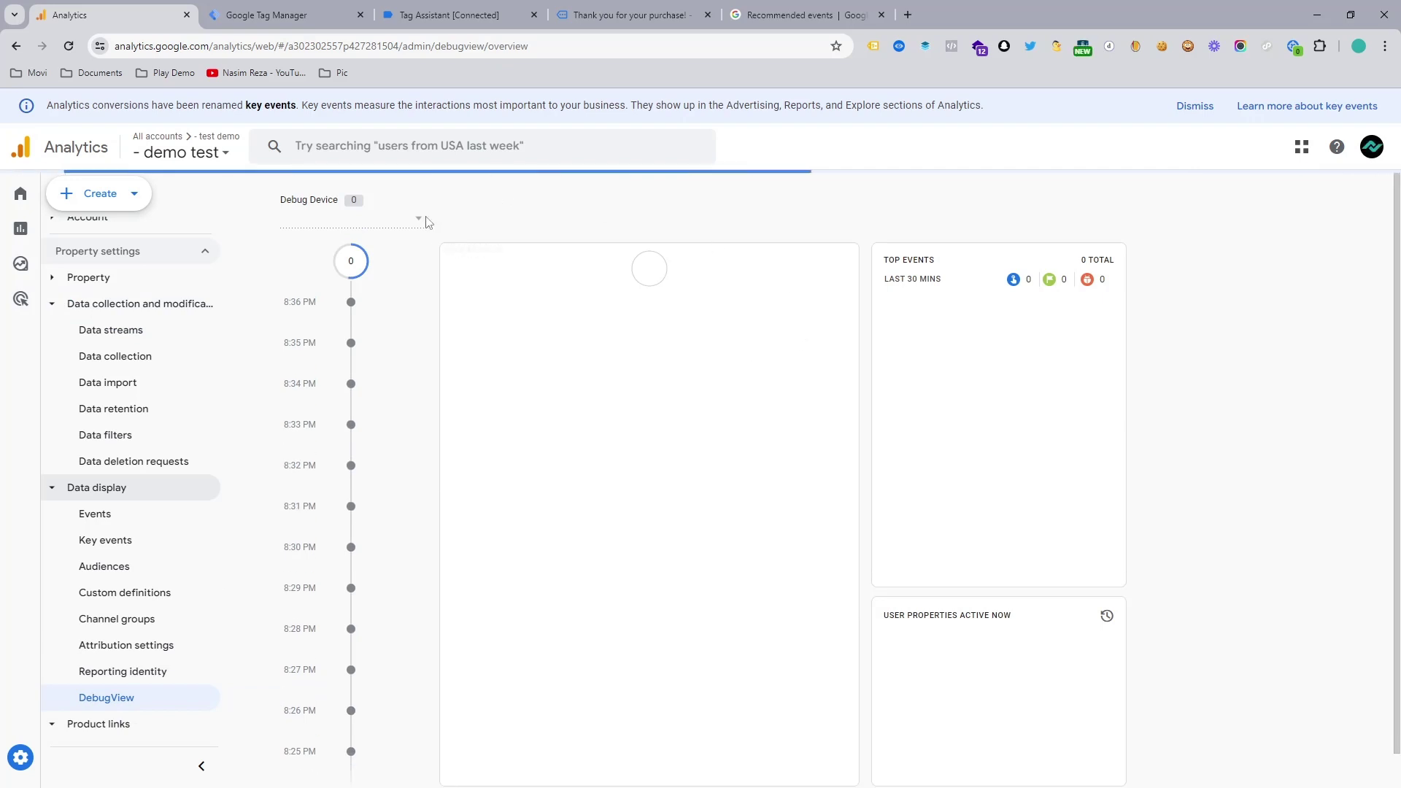
{"action": "left_click", "coordinate": [395, 227]}
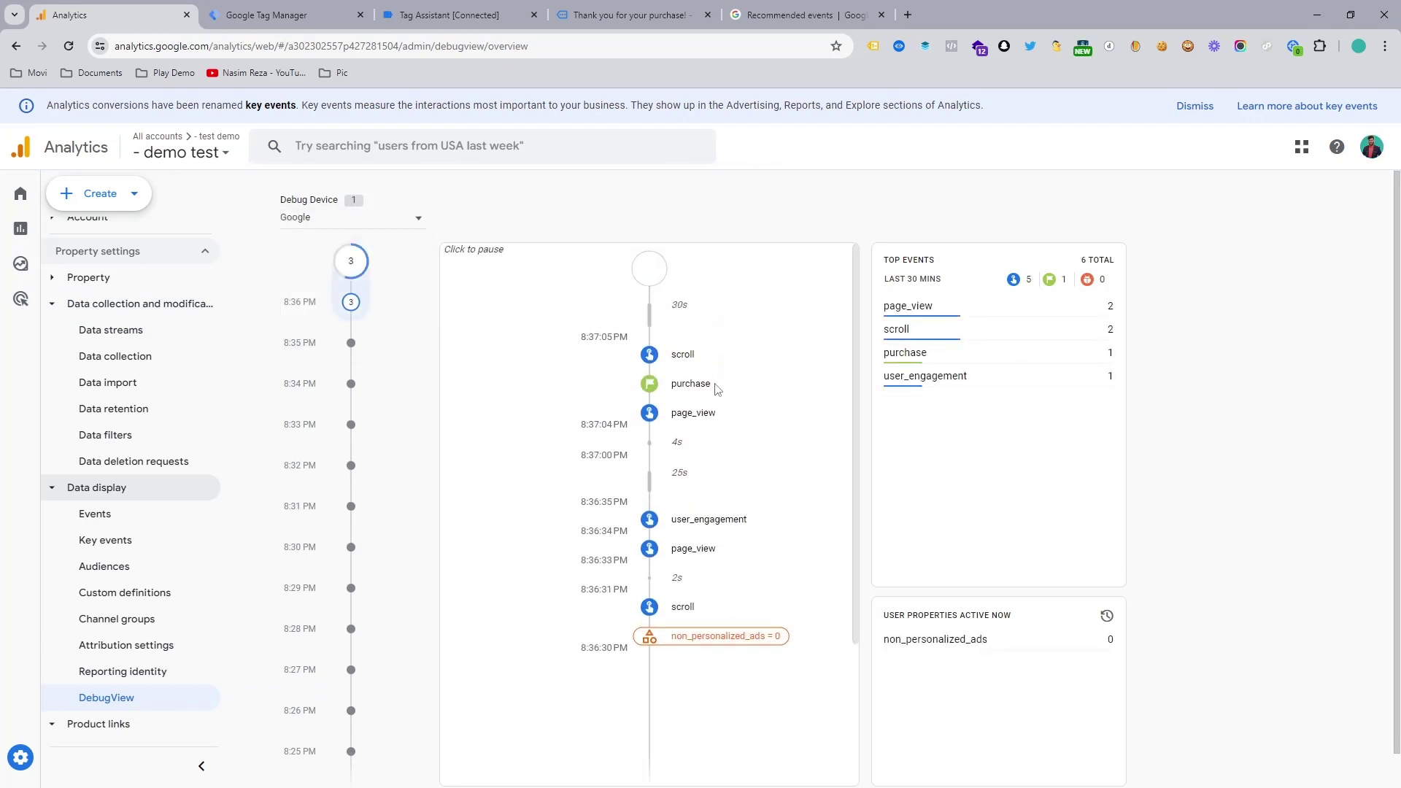
{"action": "left_click", "coordinate": [690, 386]}
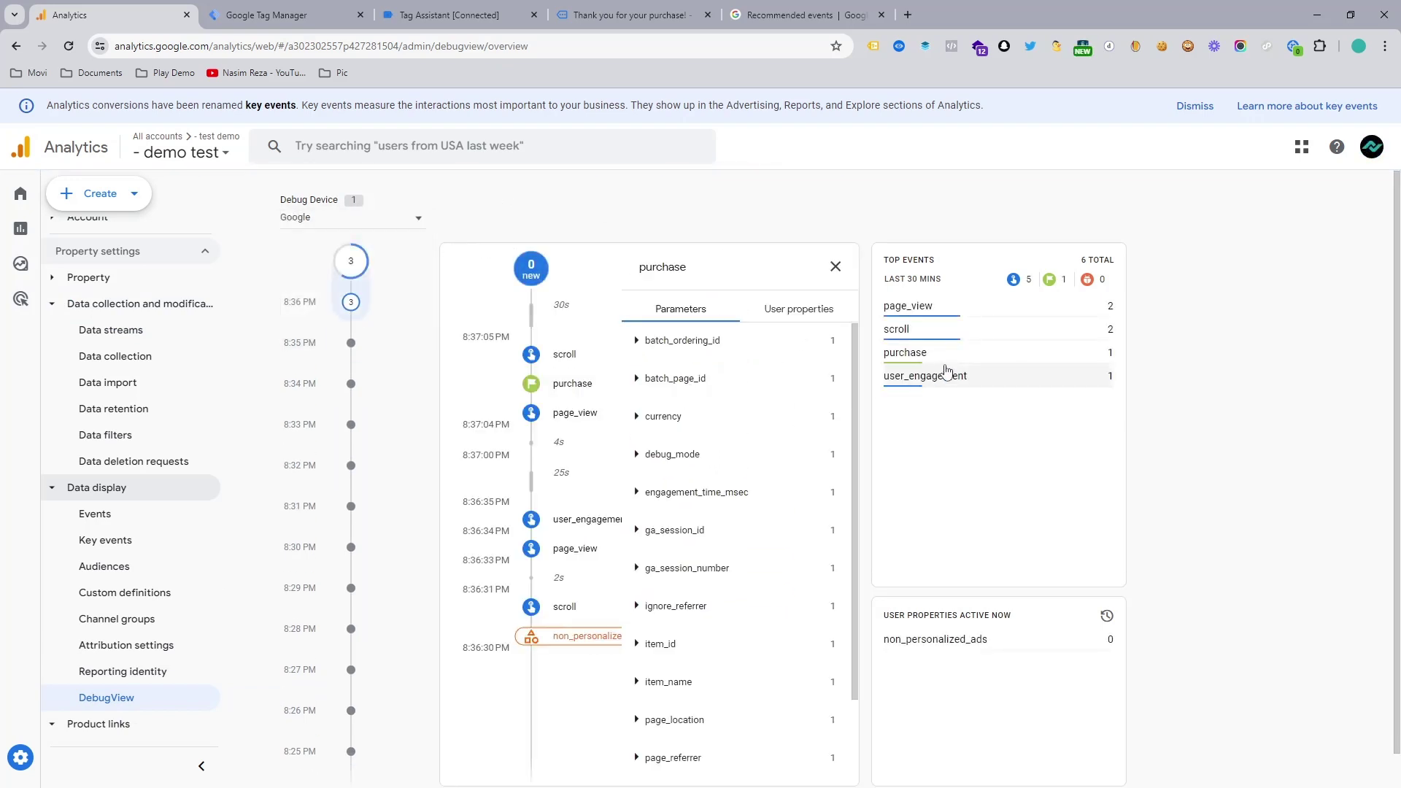
Inspect the transaction_id 1013, item_name and currency parameter values.
{"action": "scroll", "coordinate": [722, 456], "scroll_direction": "down", "scroll_amount": 3}
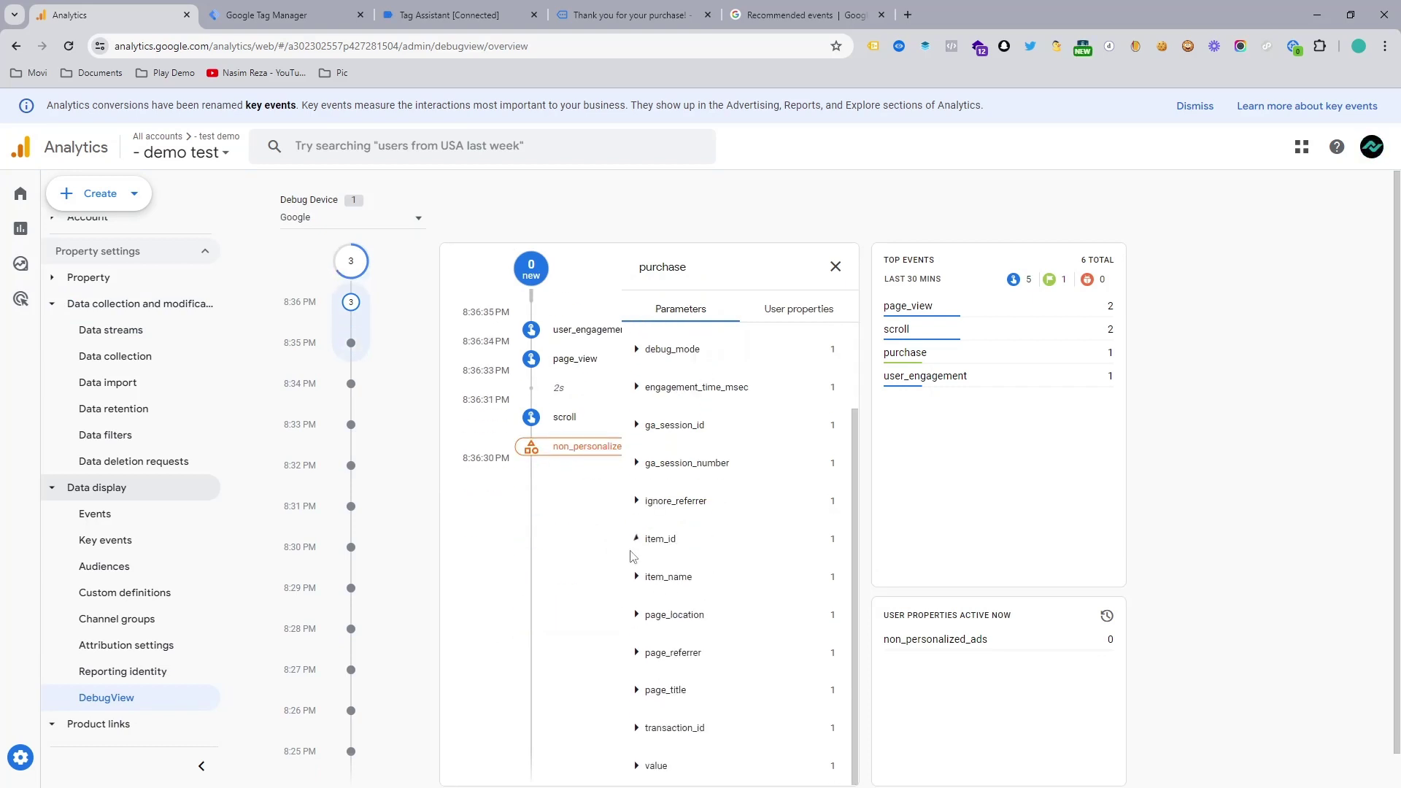
{"action": "scroll", "coordinate": [633, 577], "scroll_direction": "down", "scroll_amount": 1}
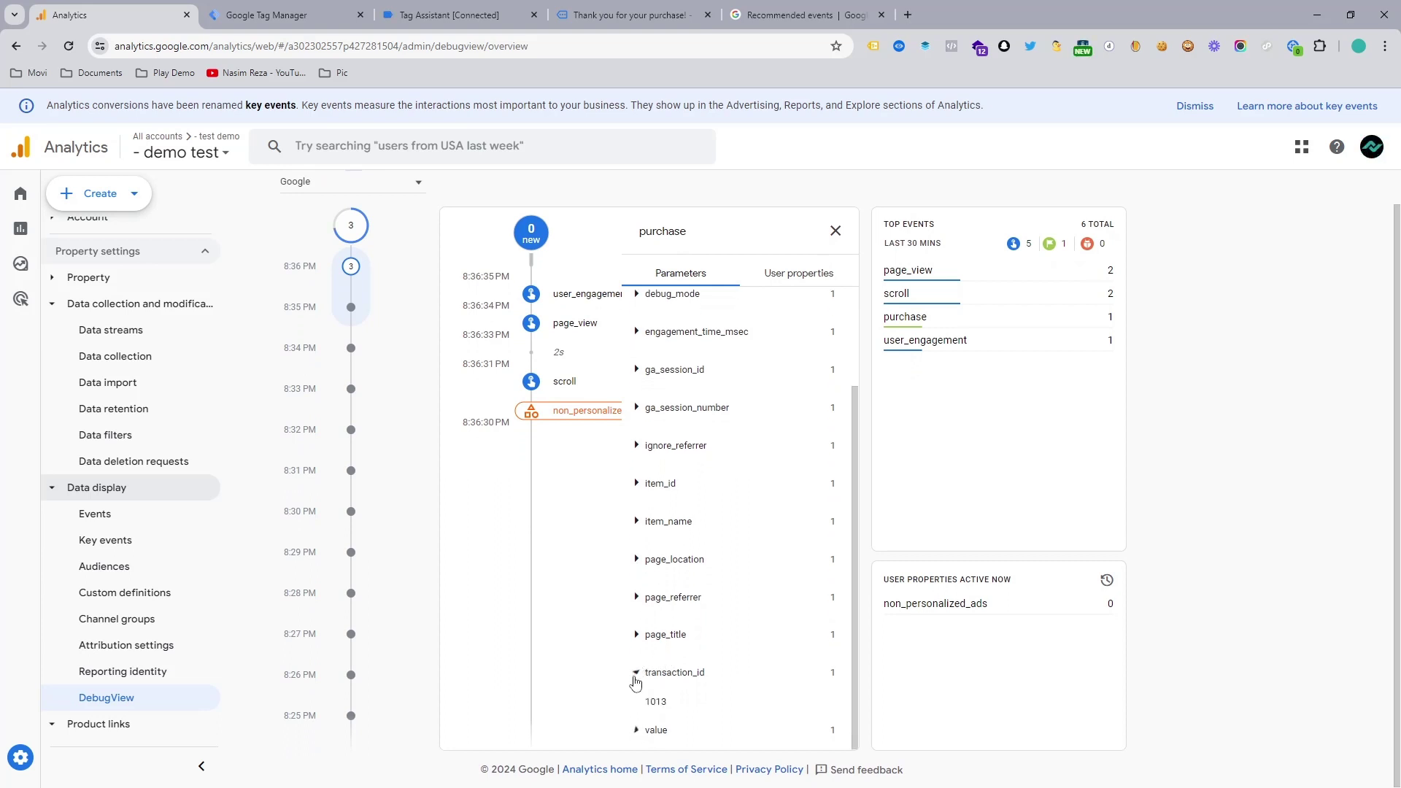
{"action": "left_click", "coordinate": [634, 677]}
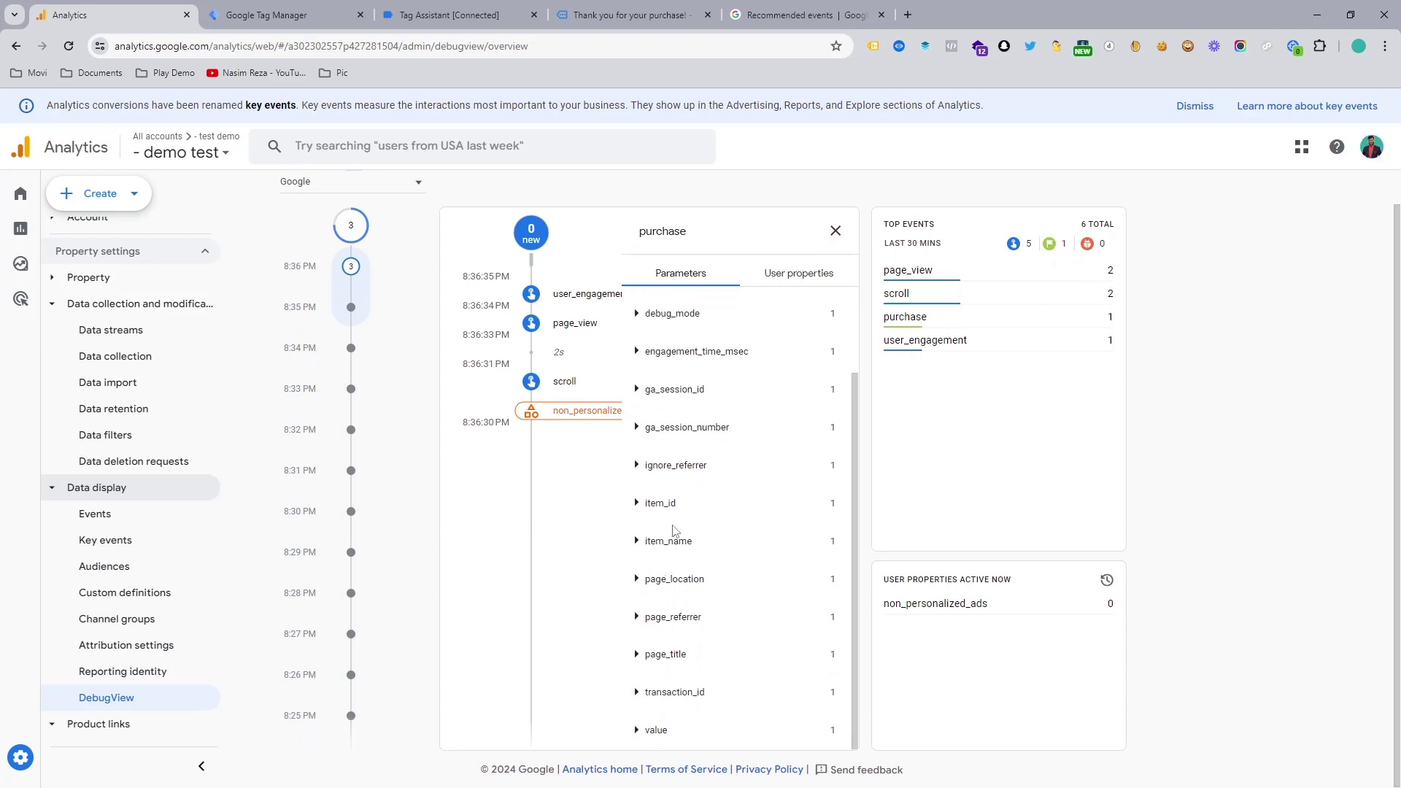
{"action": "scroll", "coordinate": [673, 530], "scroll_direction": "up", "scroll_amount": 2}
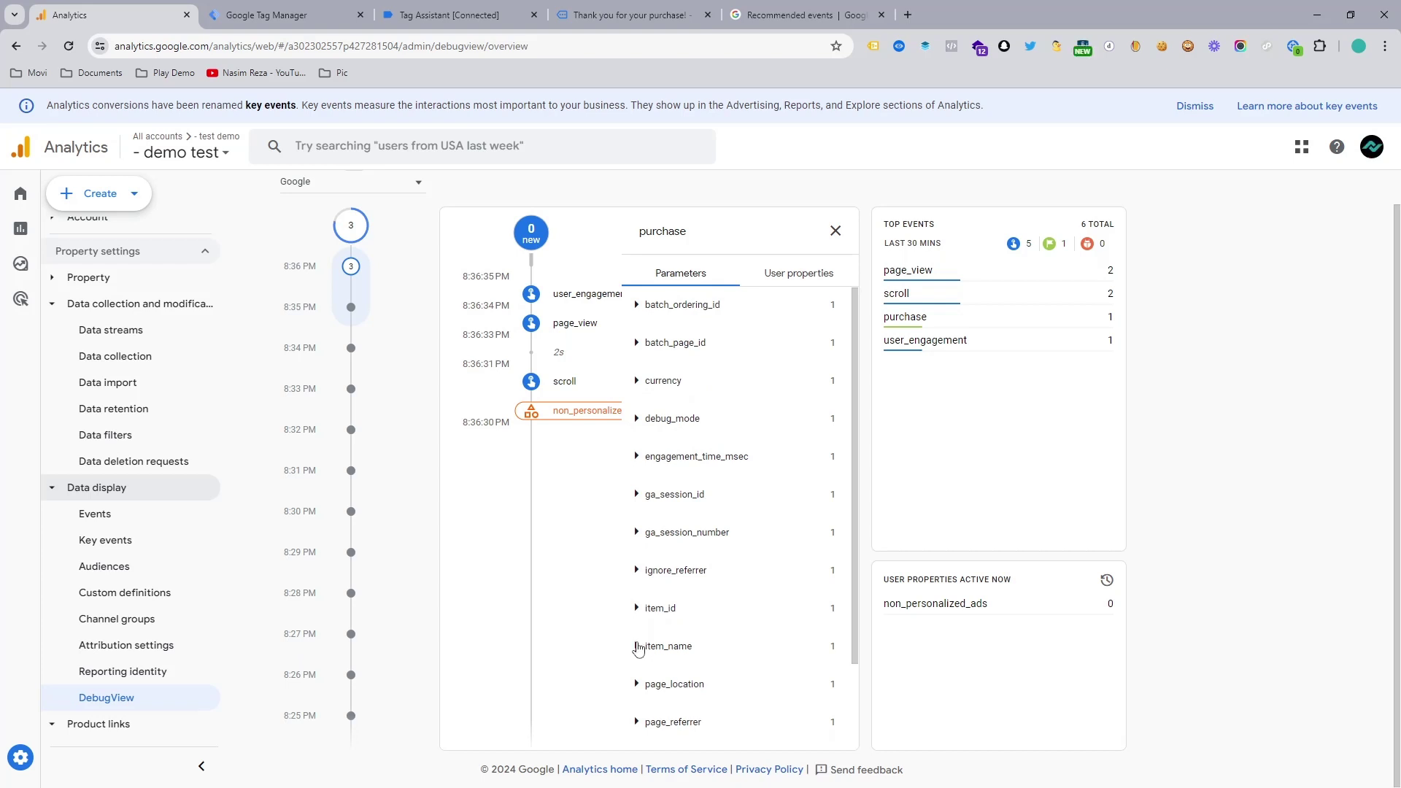
{"action": "left_click", "coordinate": [636, 647]}
{"action": "left_click", "coordinate": [635, 647]}
{"action": "left_click", "coordinate": [640, 383]}
{"action": "left_click", "coordinate": [640, 384]}
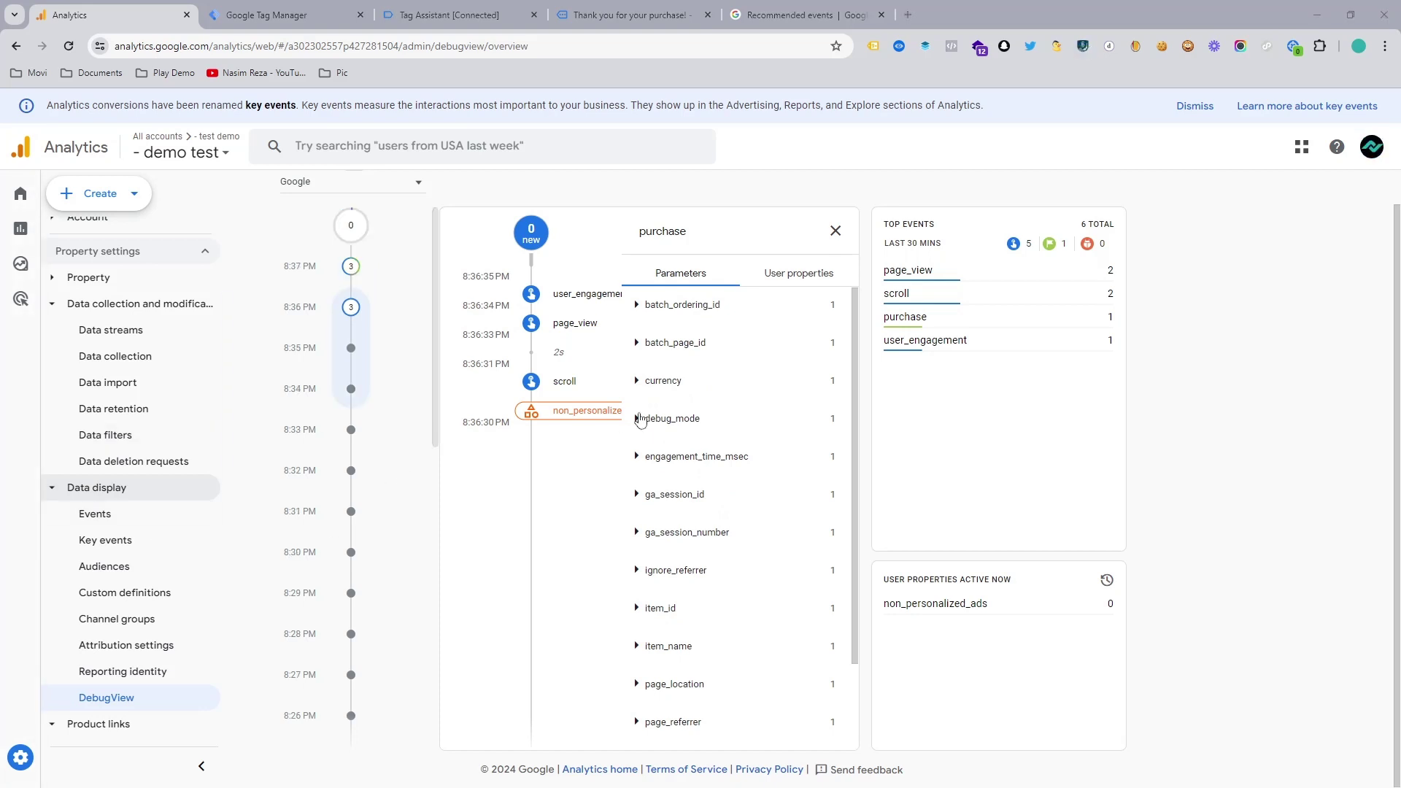
Open Submit for the workspace changes in Tag Manager, then close it without publishing.
{"action": "left_click", "coordinate": [314, 16]}
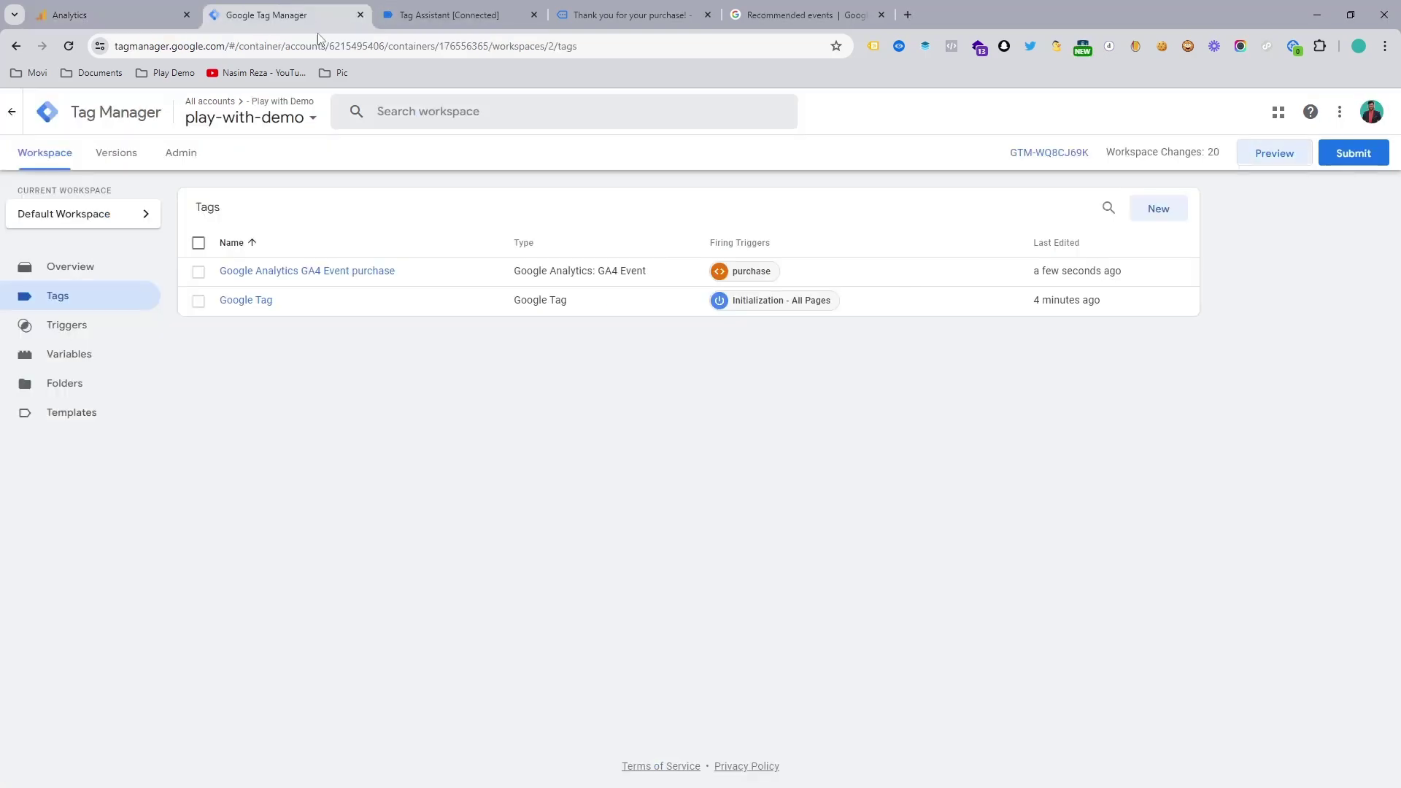
{"action": "left_click", "coordinate": [1345, 157]}
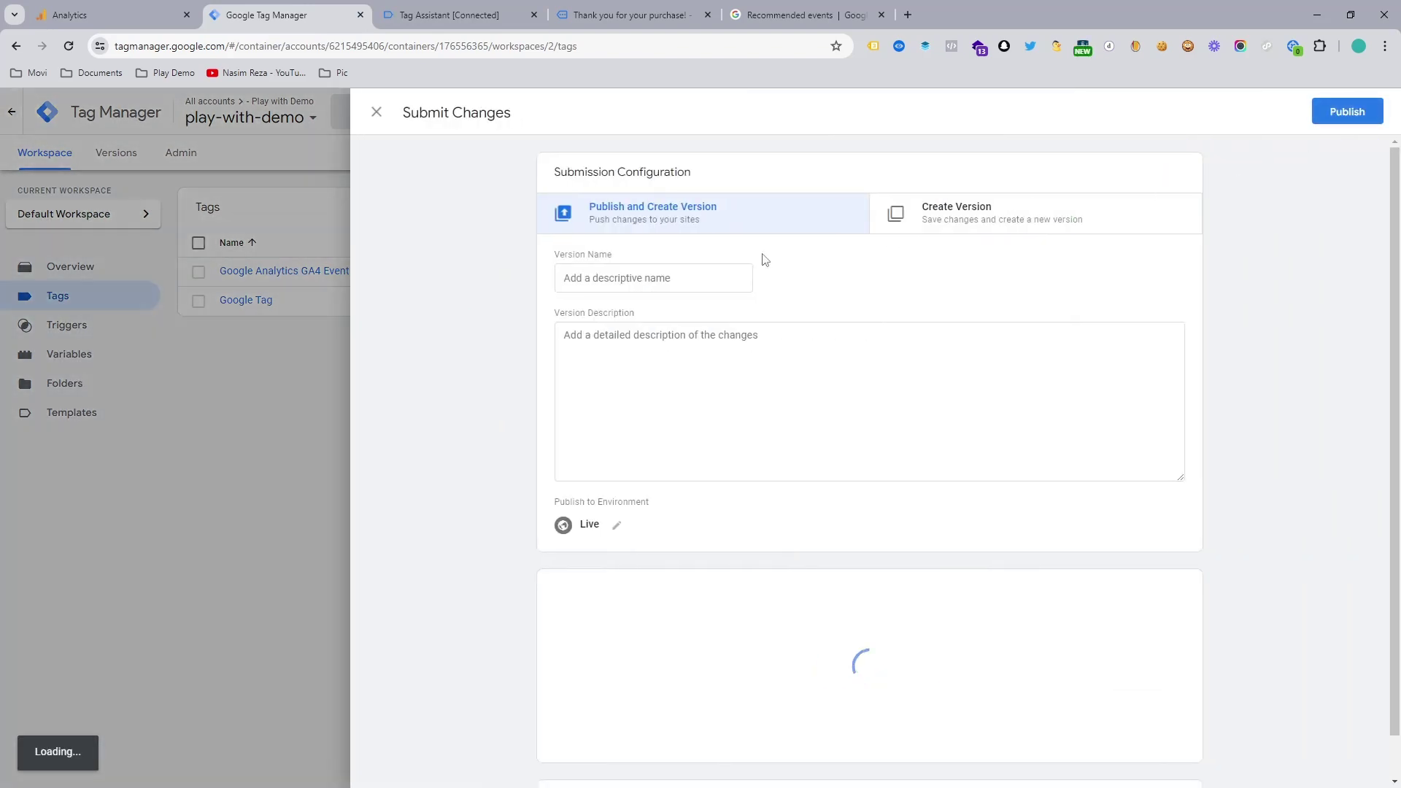
{"action": "left_click", "coordinate": [21, 362]}
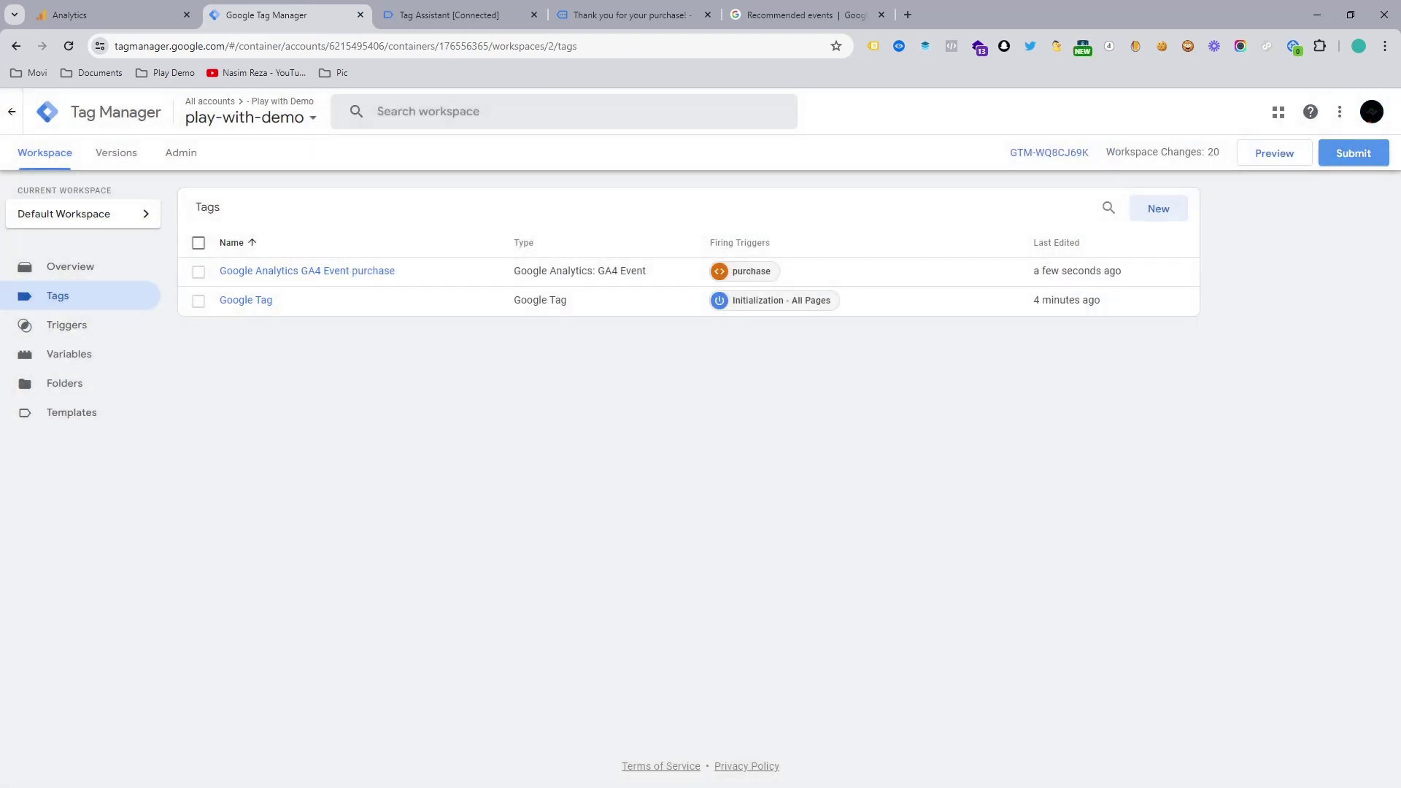